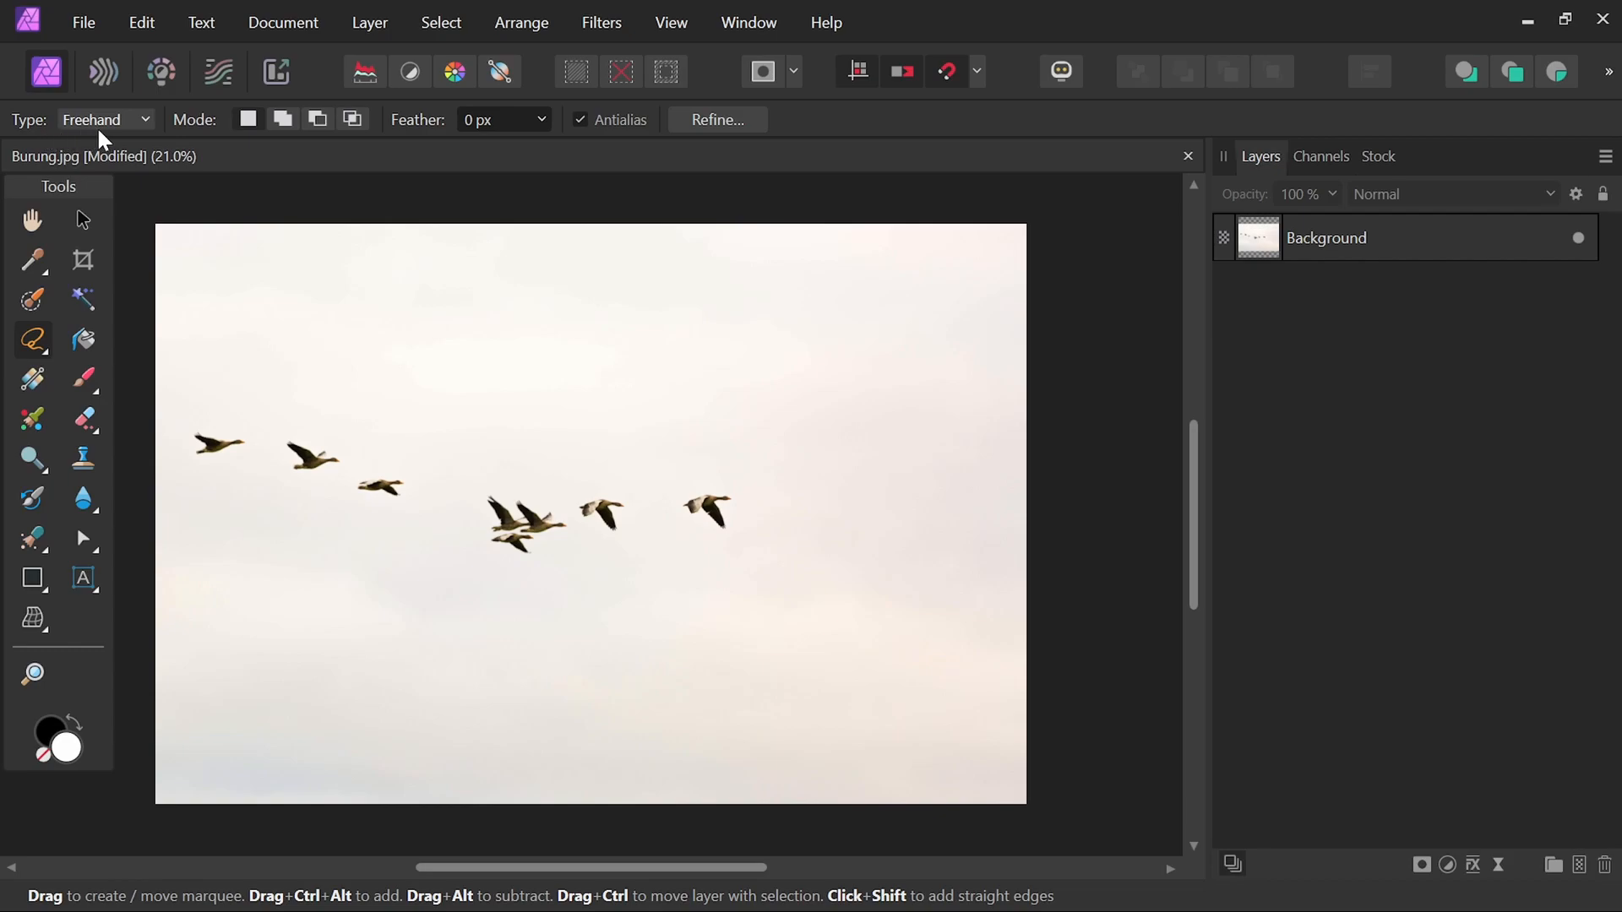
# Select the Background layer and draw a Freehand lasso selection around the rightmost goose of the flock.
pyautogui.click(140, 126)
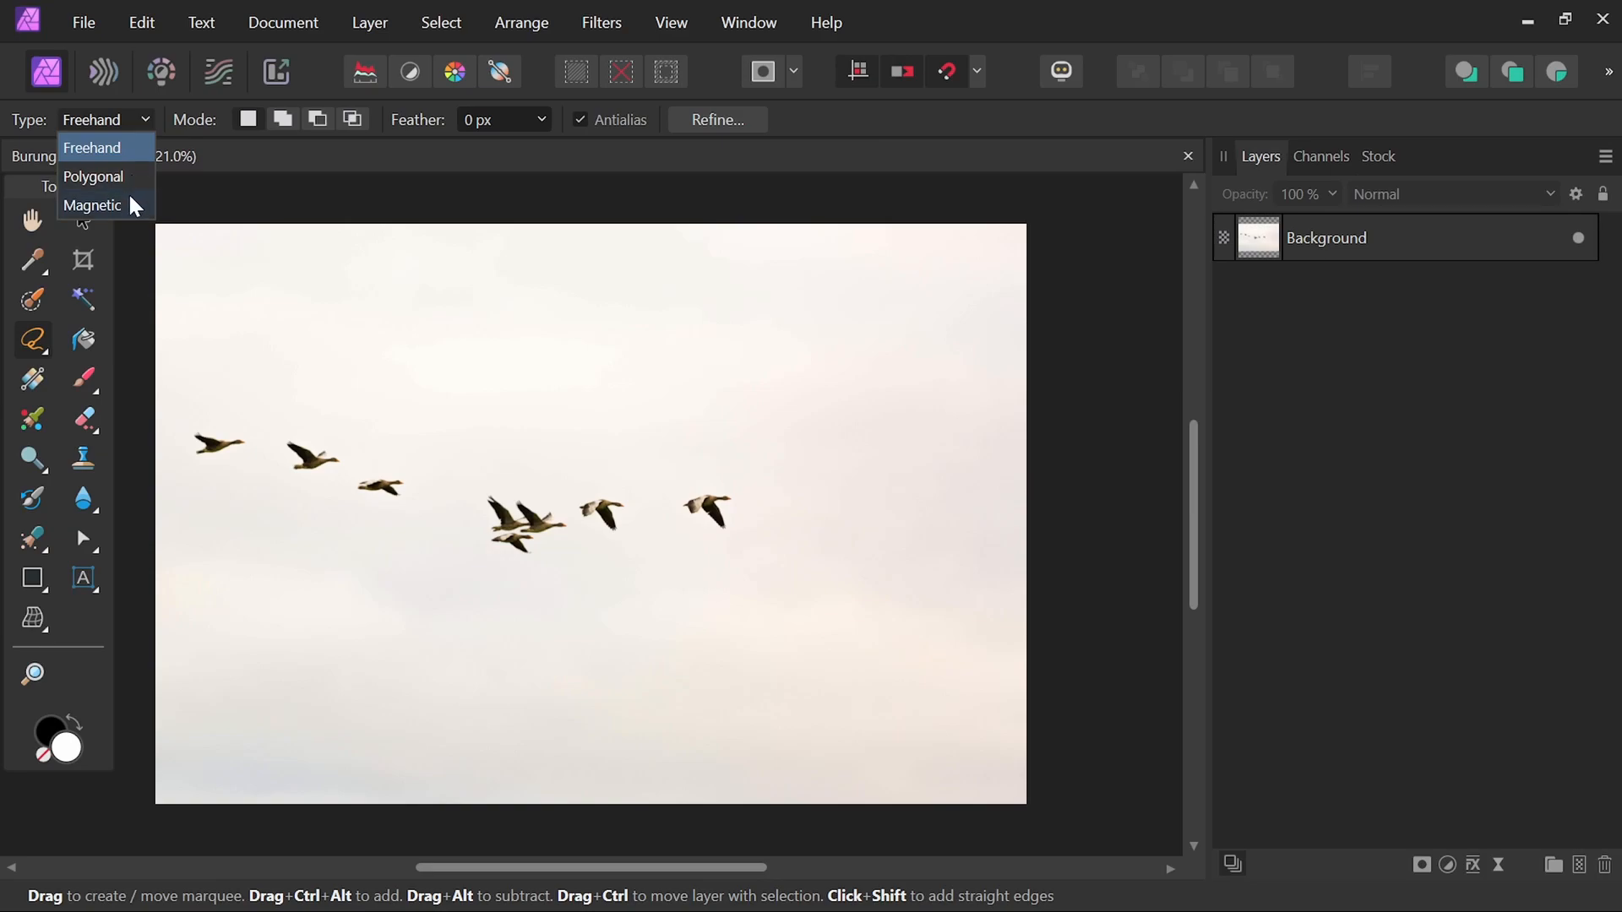
pyautogui.click(202, 116)
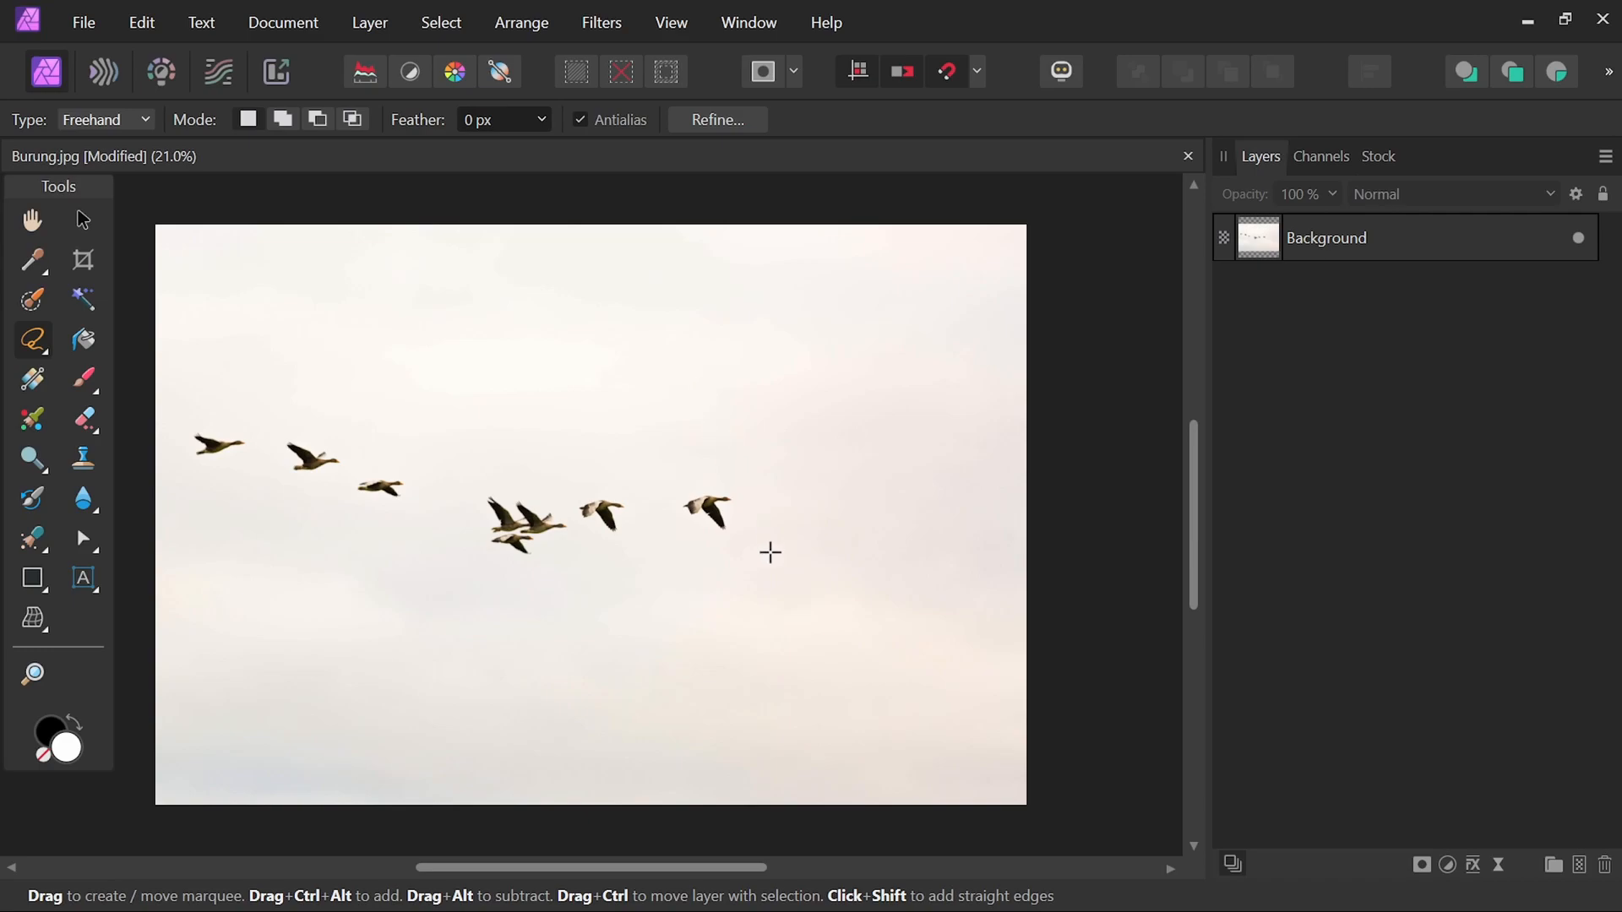
pyautogui.scroll(3, 724, 557)
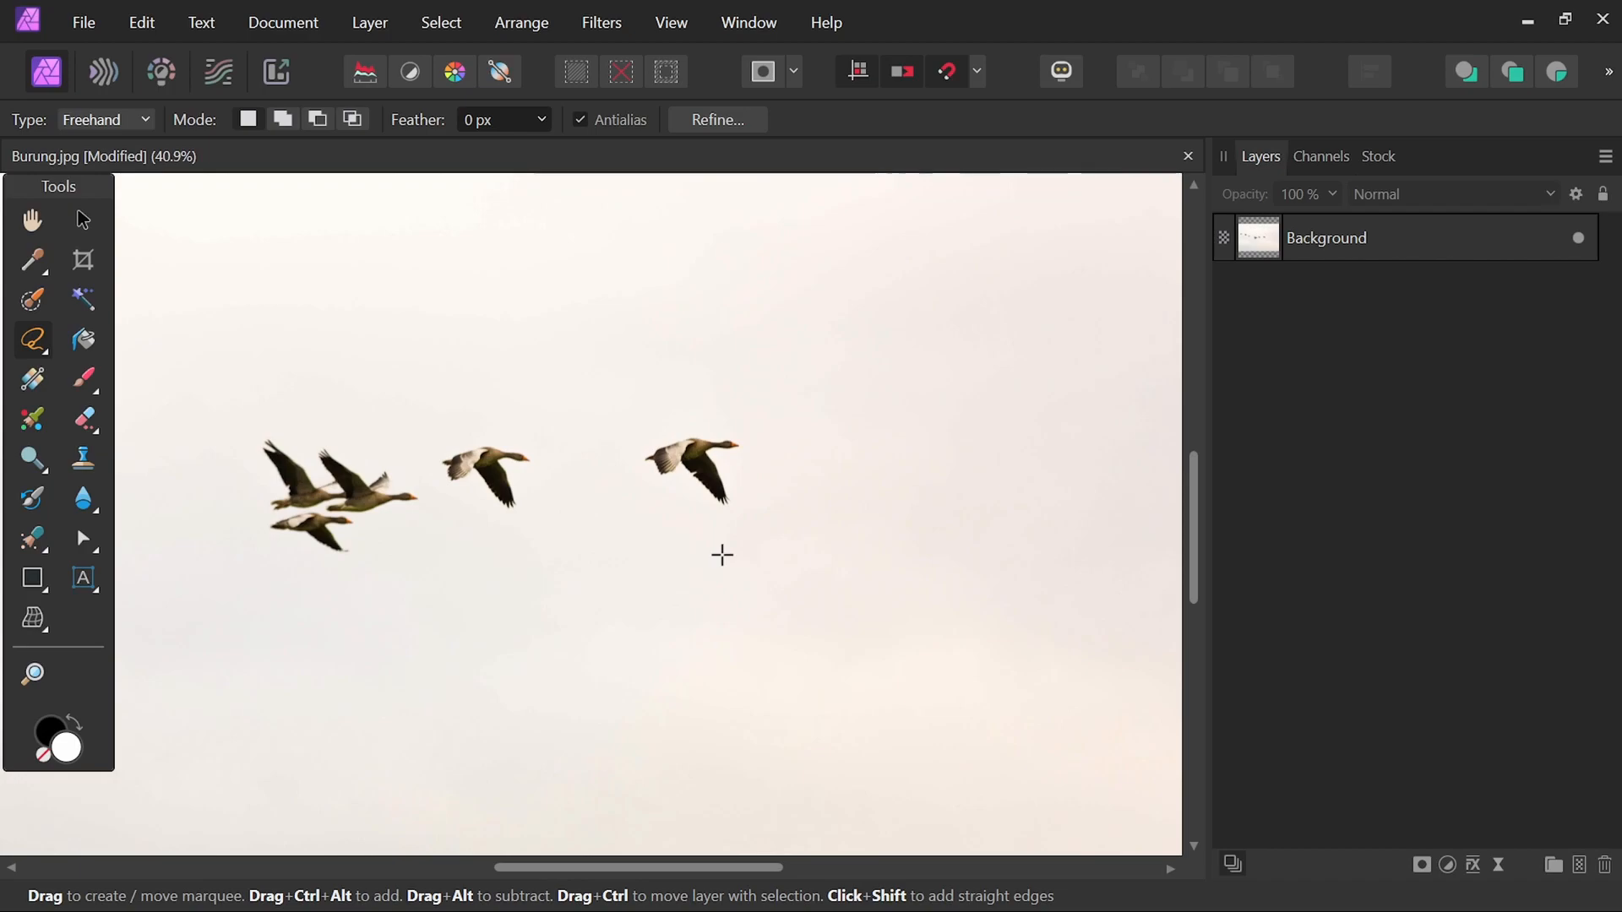
pyautogui.scroll(3, 722, 553)
pyautogui.scroll(1, 719, 546)
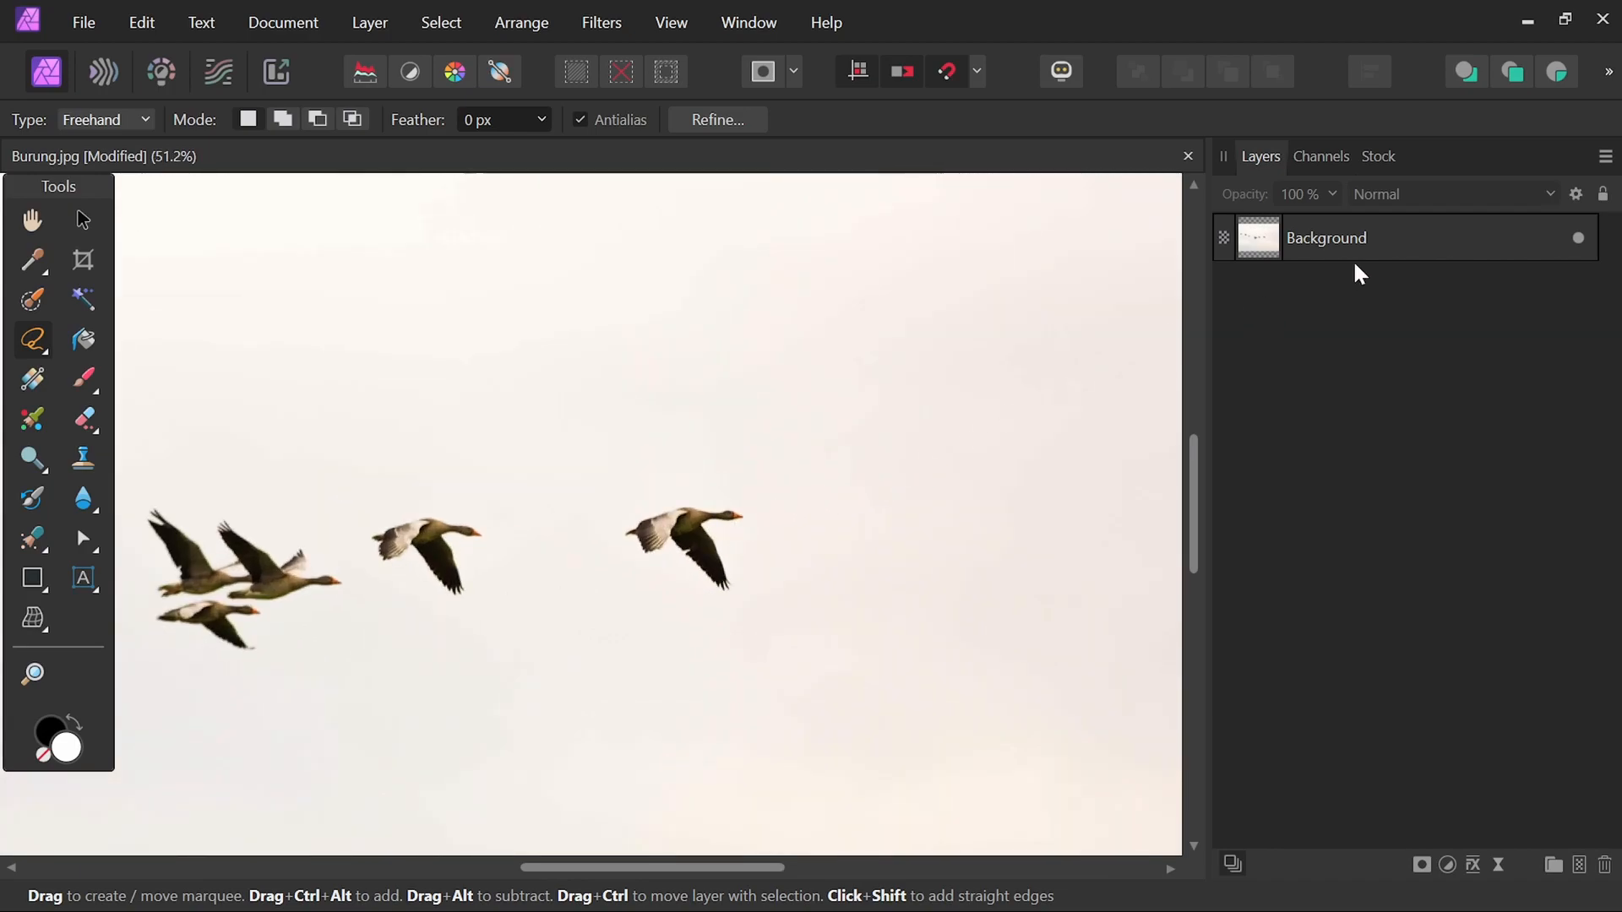
pyautogui.click(1396, 242)
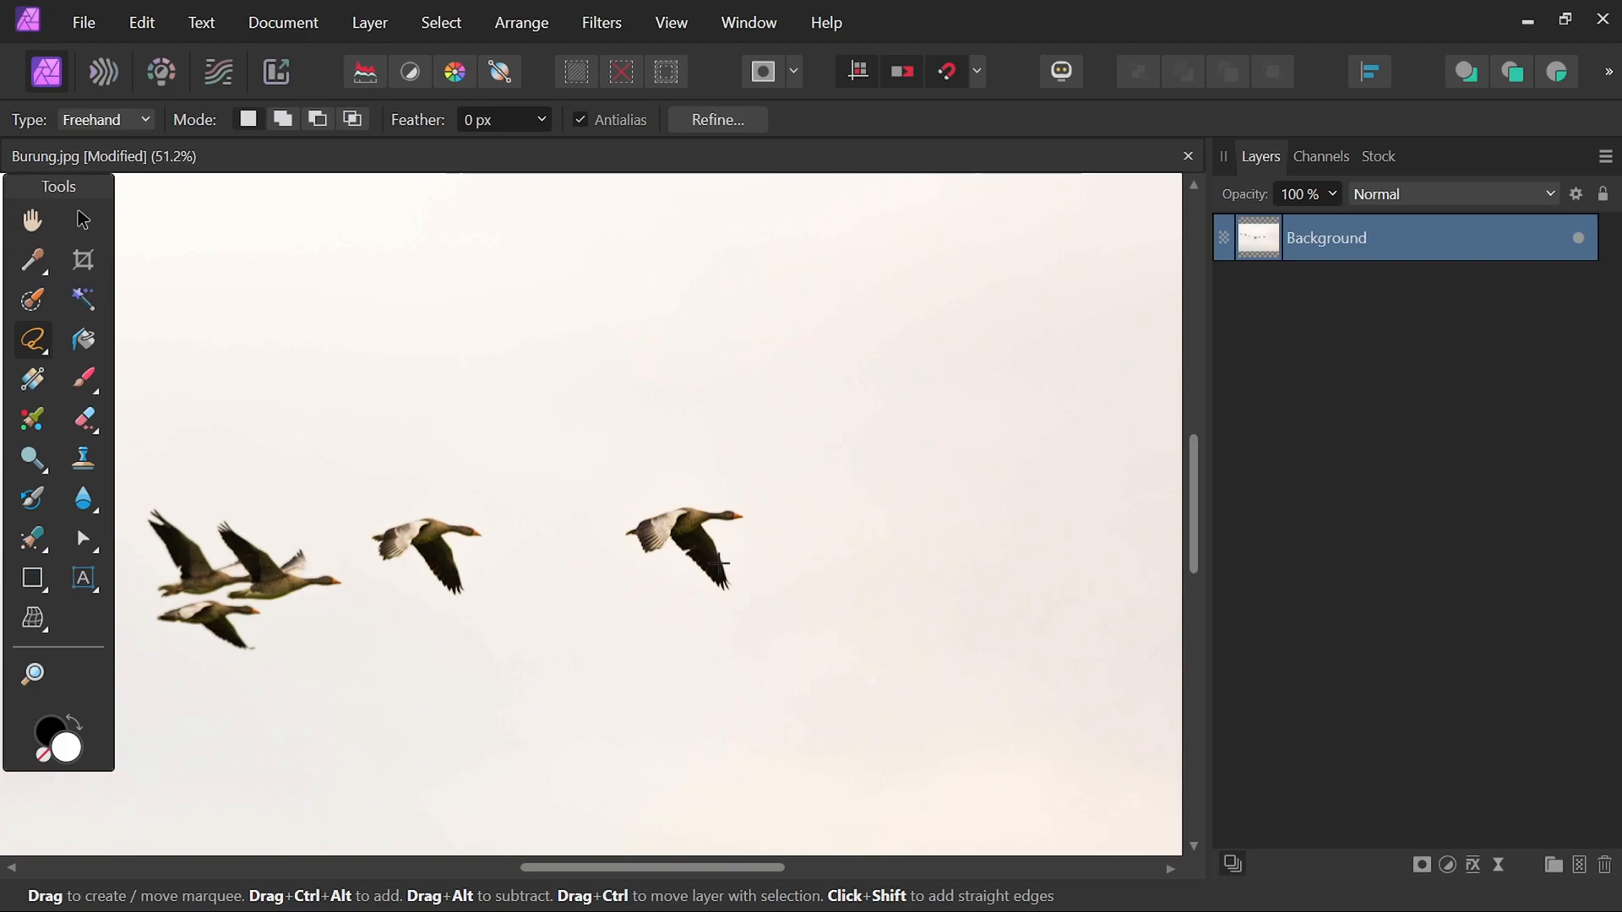
pyautogui.scroll(2, 720, 562)
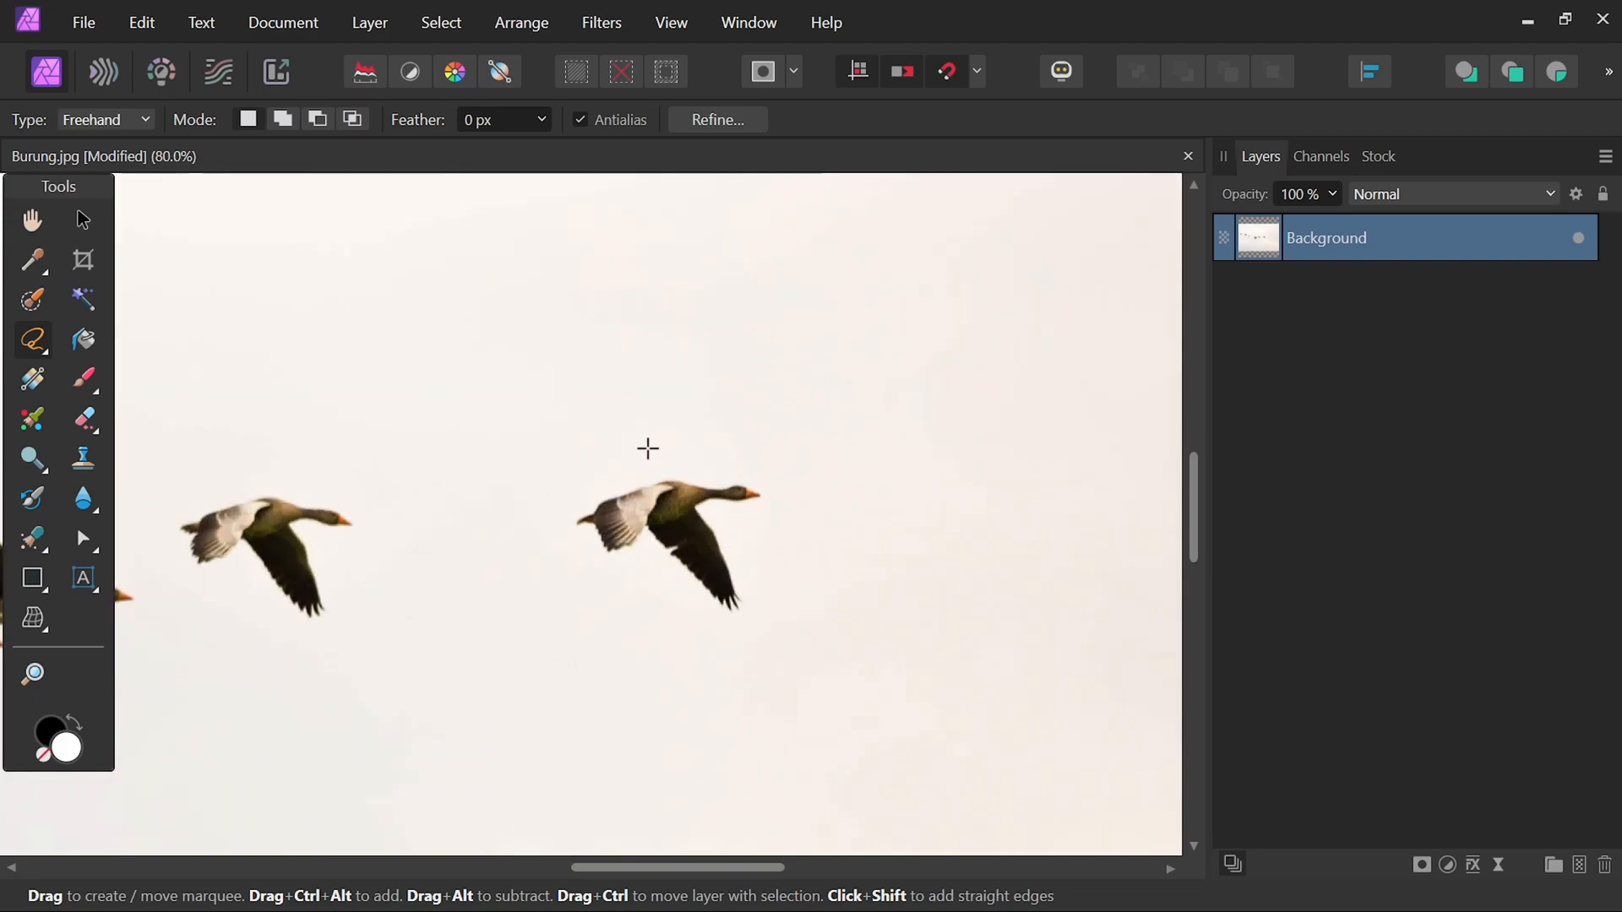
pyautogui.moveTo(647, 448)
pyautogui.mouseDown()
pyautogui.moveTo(756, 460)
pyautogui.moveTo(795, 494)
pyautogui.moveTo(735, 518)
pyautogui.moveTo(771, 601)
pyautogui.moveTo(749, 633)
pyautogui.moveTo(697, 623)
pyautogui.moveTo(649, 568)
pyautogui.moveTo(610, 579)
pyautogui.moveTo(550, 540)
pyautogui.moveTo(540, 510)
pyautogui.moveTo(645, 449)
pyautogui.mouseUp()
# Copy the selected goose, paste it onto a new layer, and deselect.
pyautogui.scroll(-5, 719, 513)
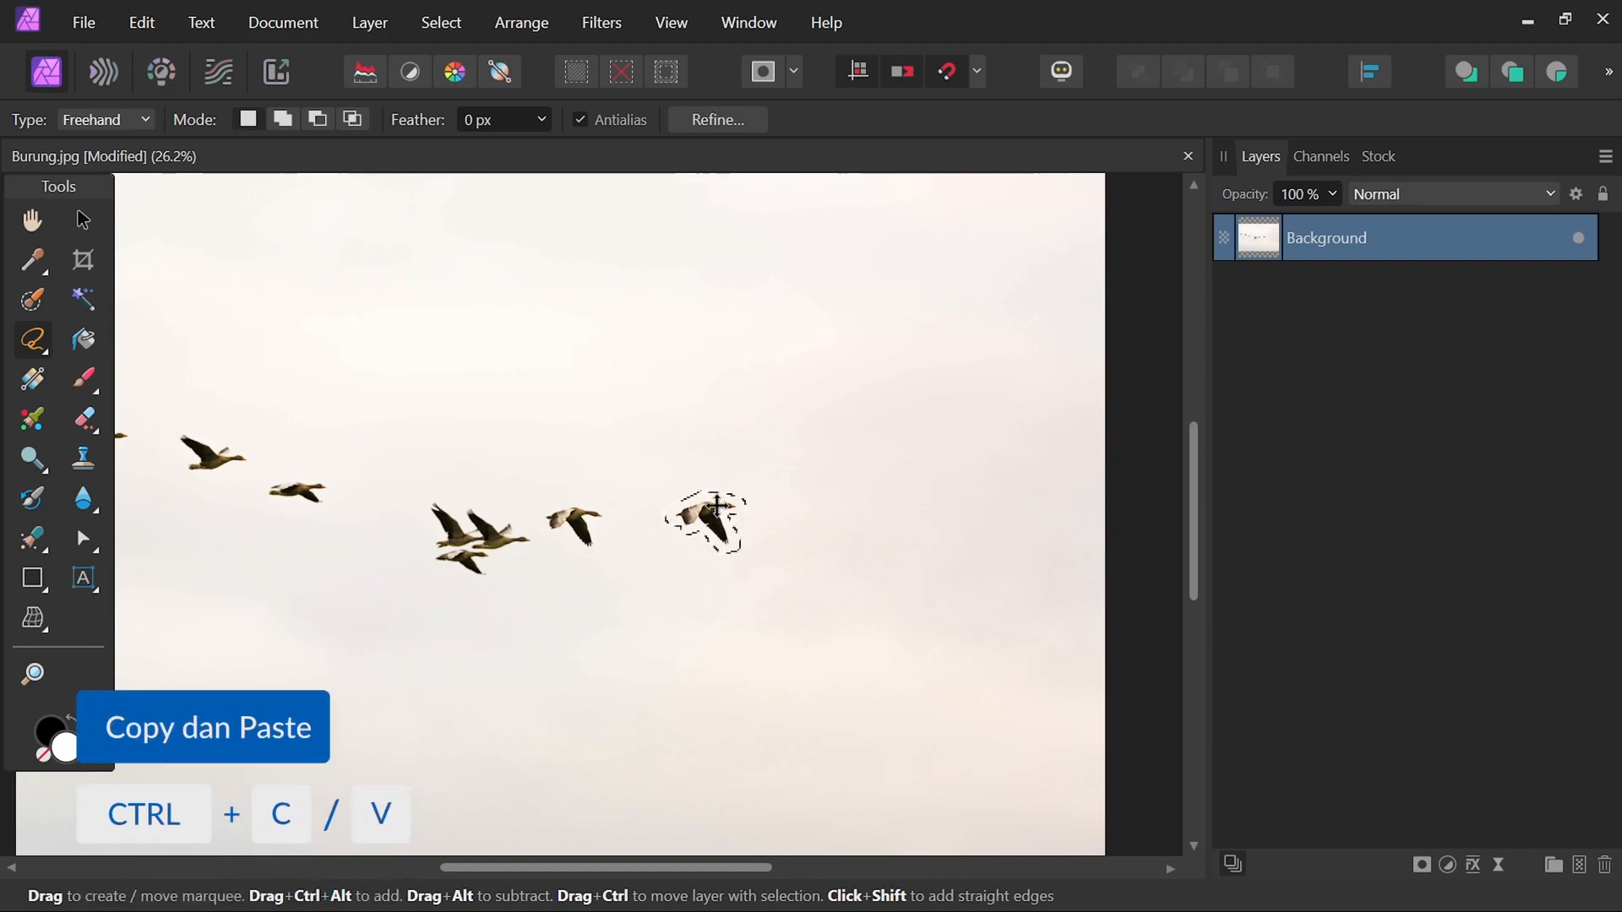
pyautogui.hotkey('ctrl', 'c')
pyautogui.hotkey('ctrl', 'v')
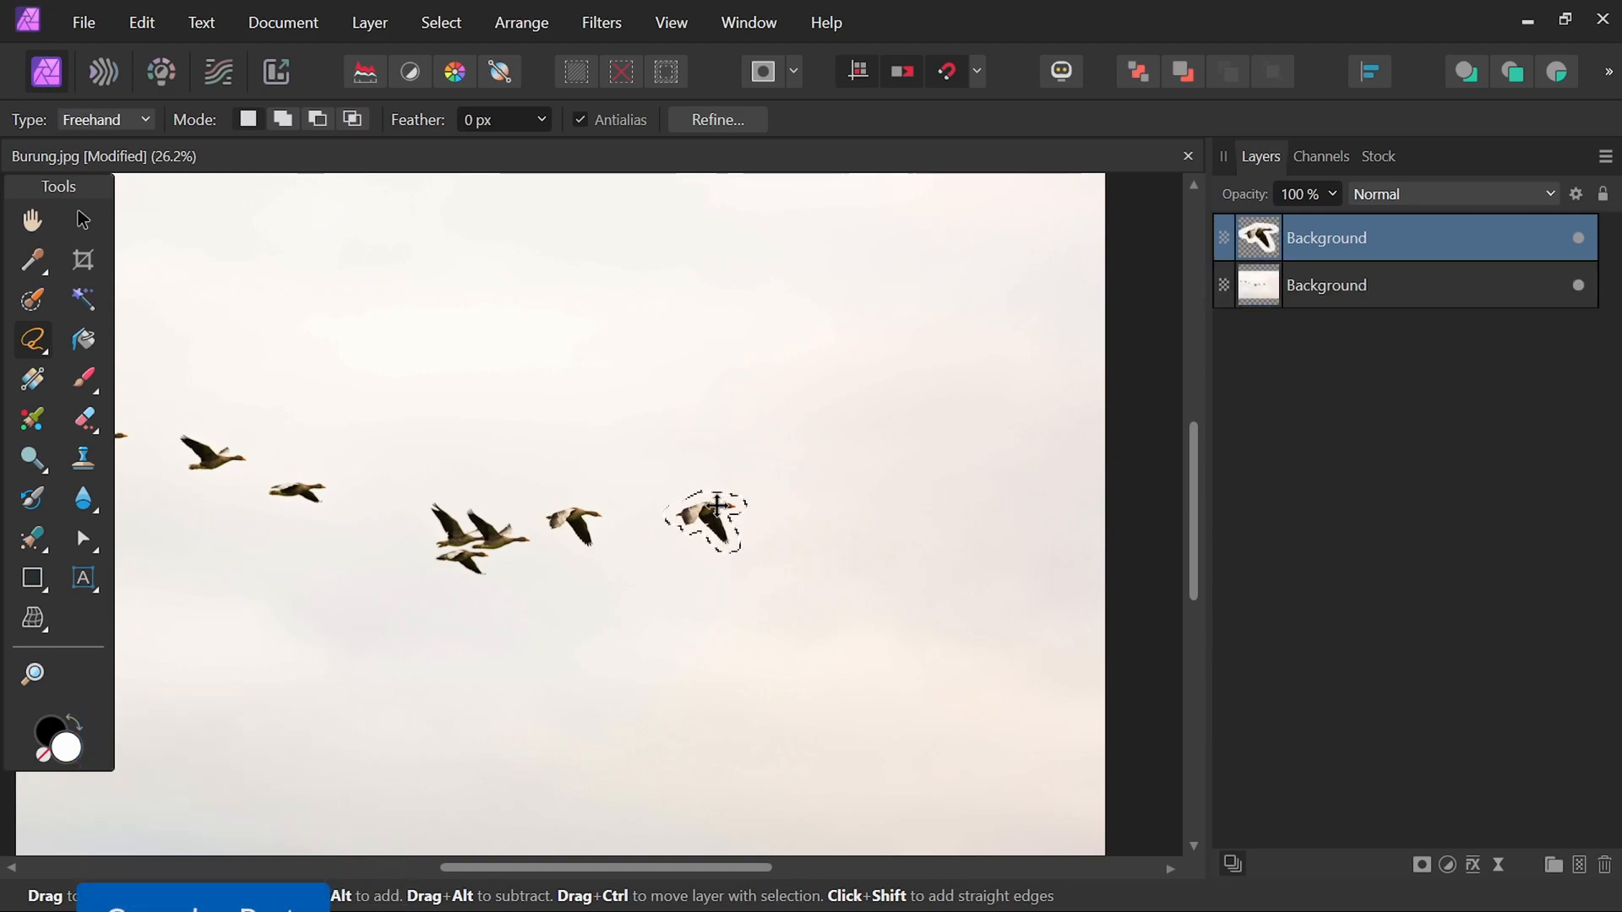
pyautogui.hotkey('ctrl', 'd')
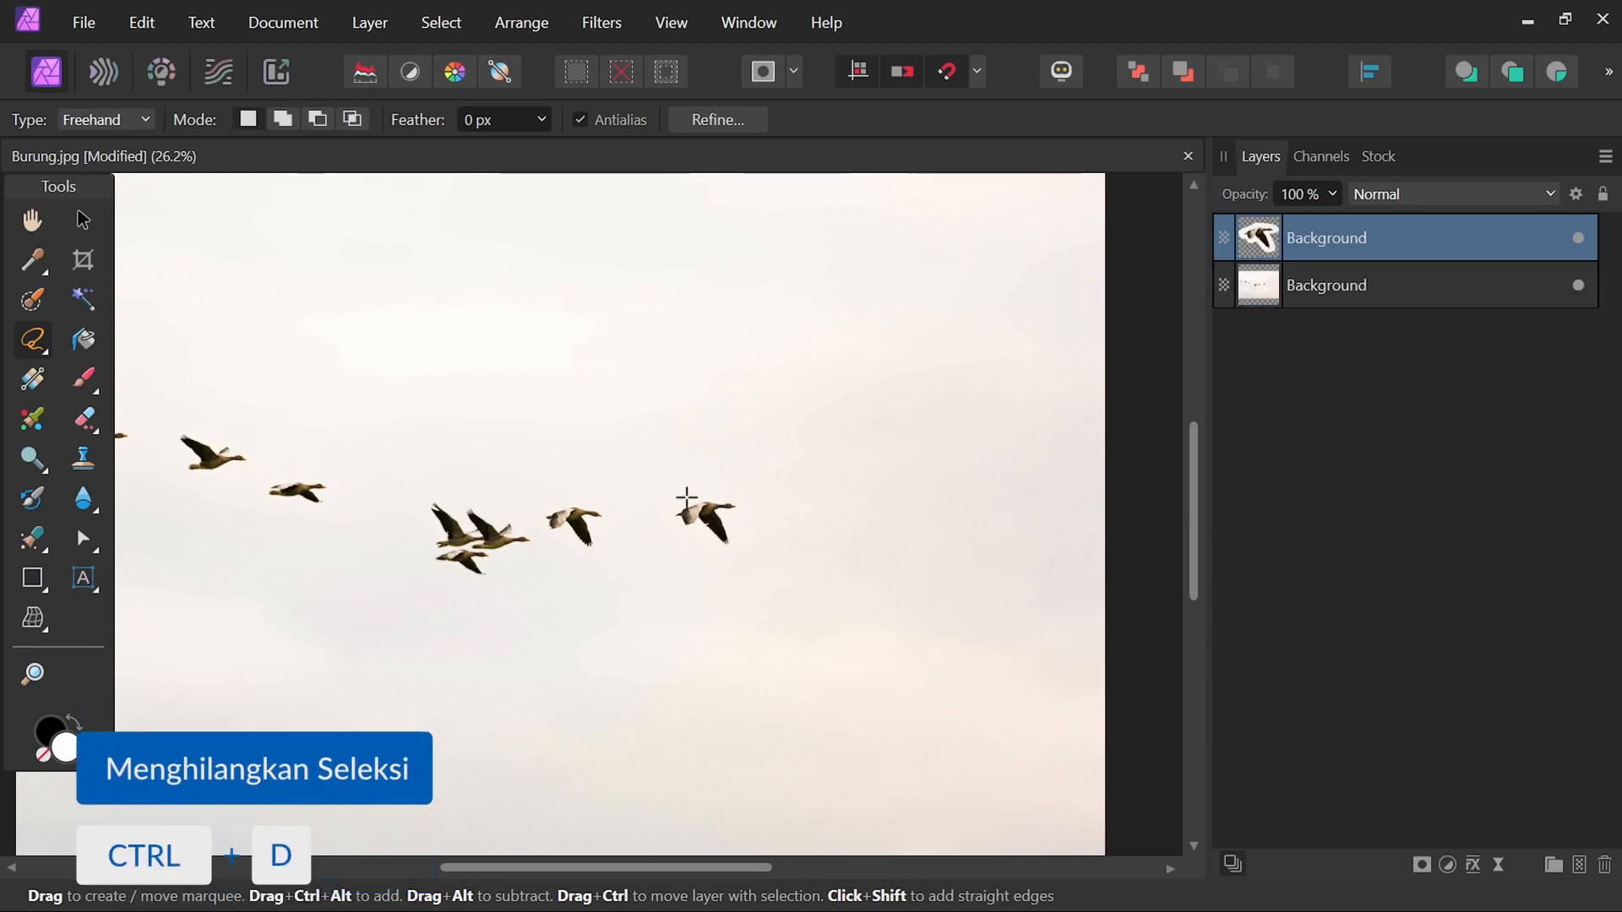
# Move the pasted goose copy up and to the right of the flock, then deselect it.
pyautogui.click(83, 222)
pyautogui.moveTo(722, 534); pyautogui.dragTo(976, 477)
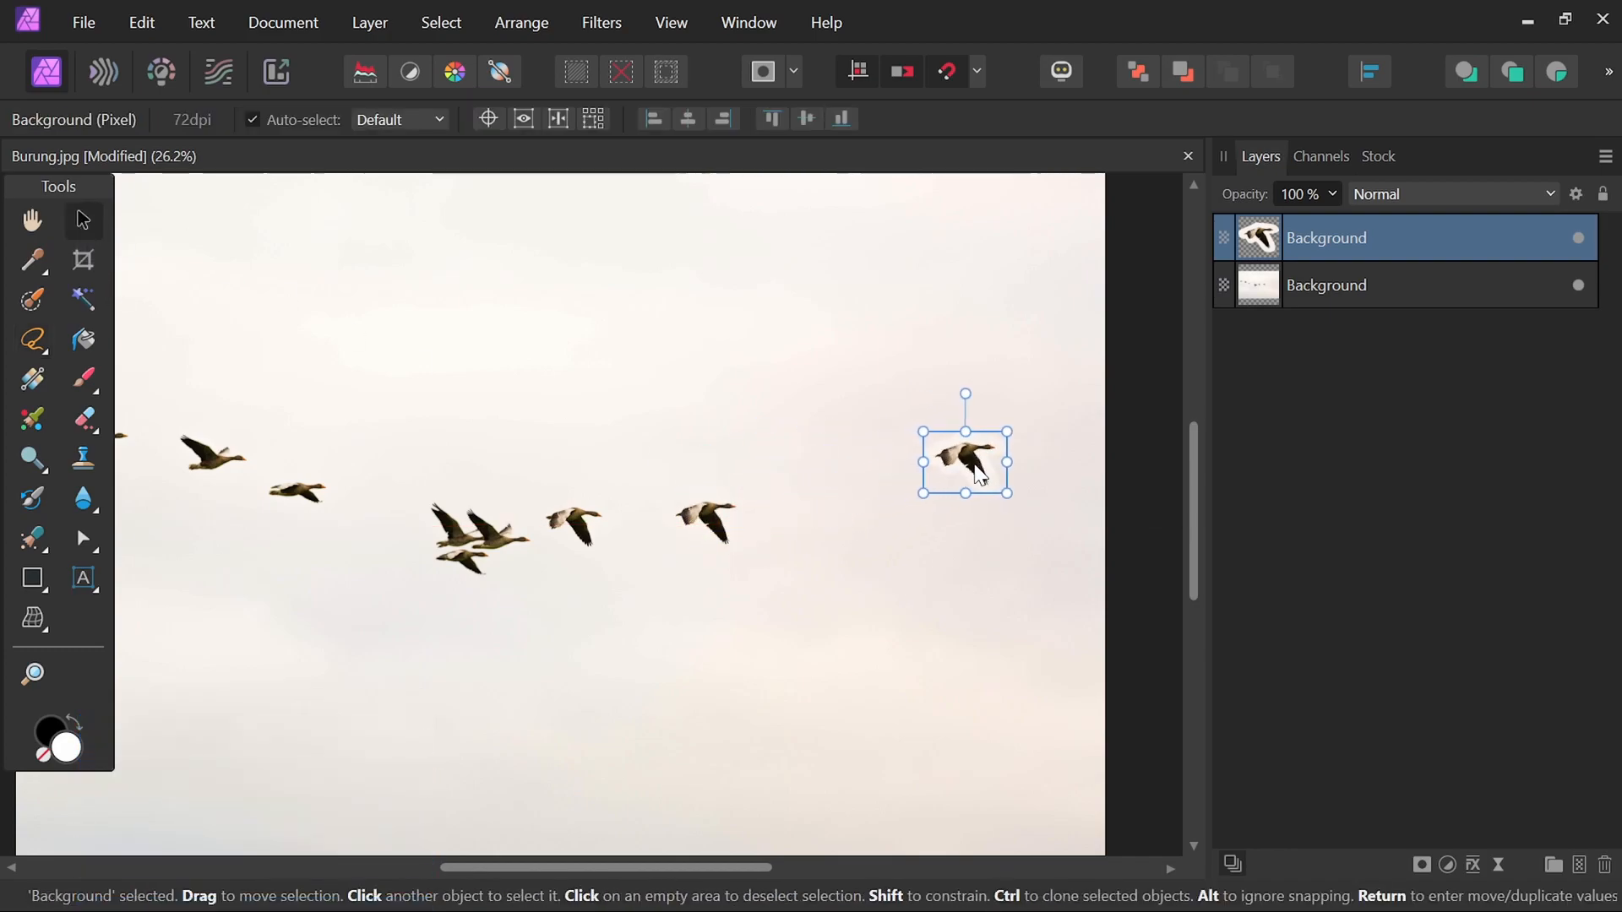
pyautogui.click(1103, 503)
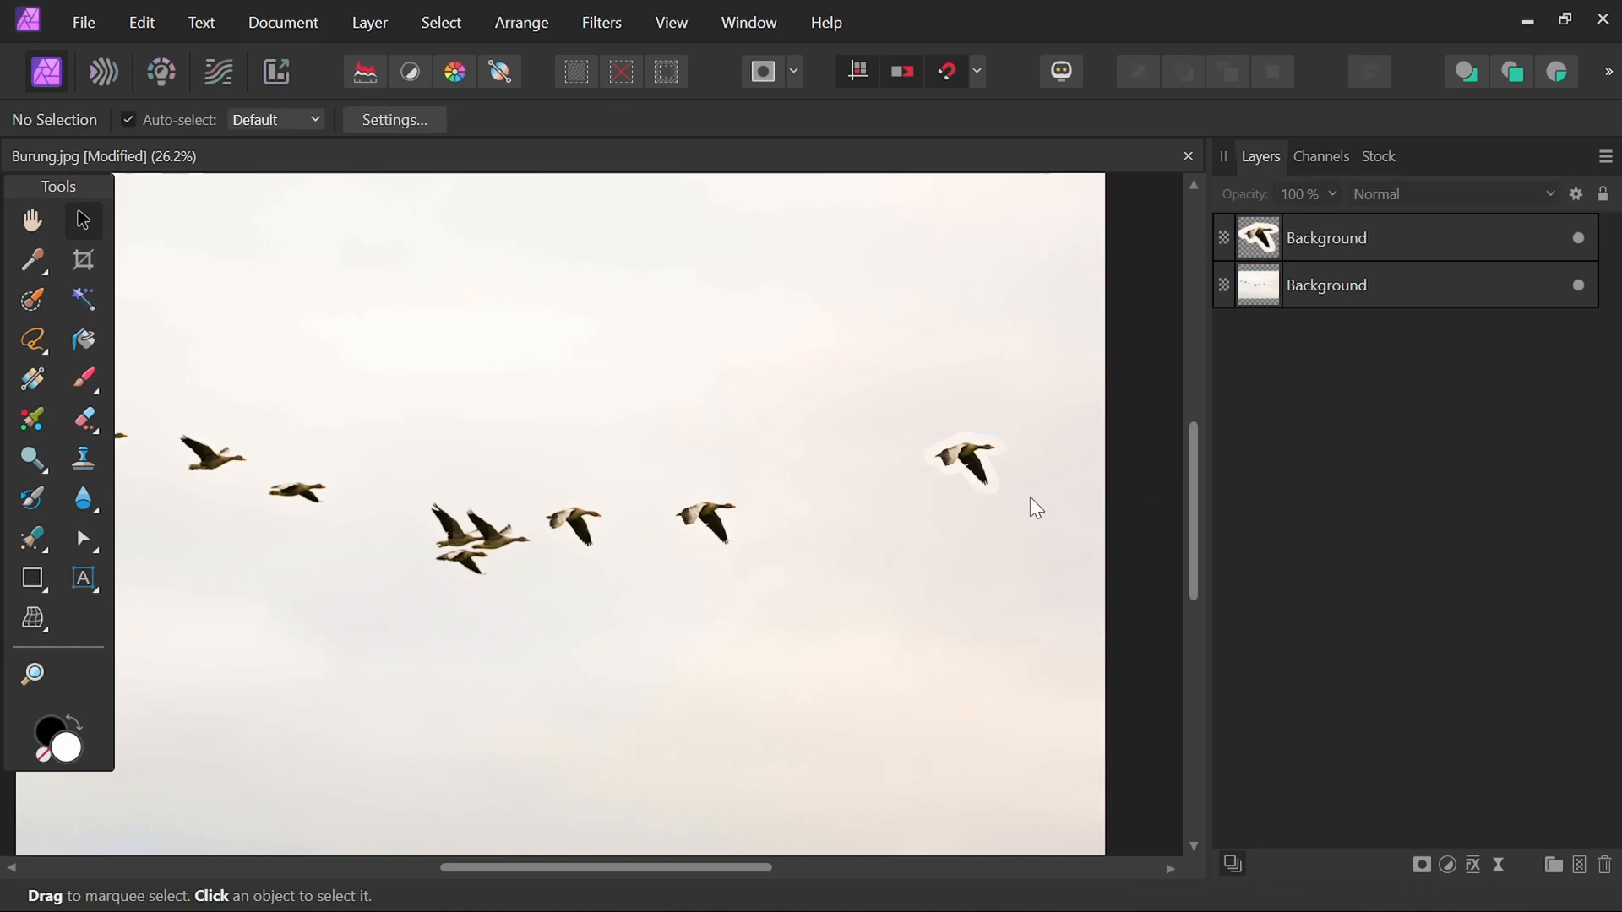
# Set the Freehand lasso's feather to 80 px.
pyautogui.scroll(4, 996, 482)
pyautogui.scroll(1, 1007, 489)
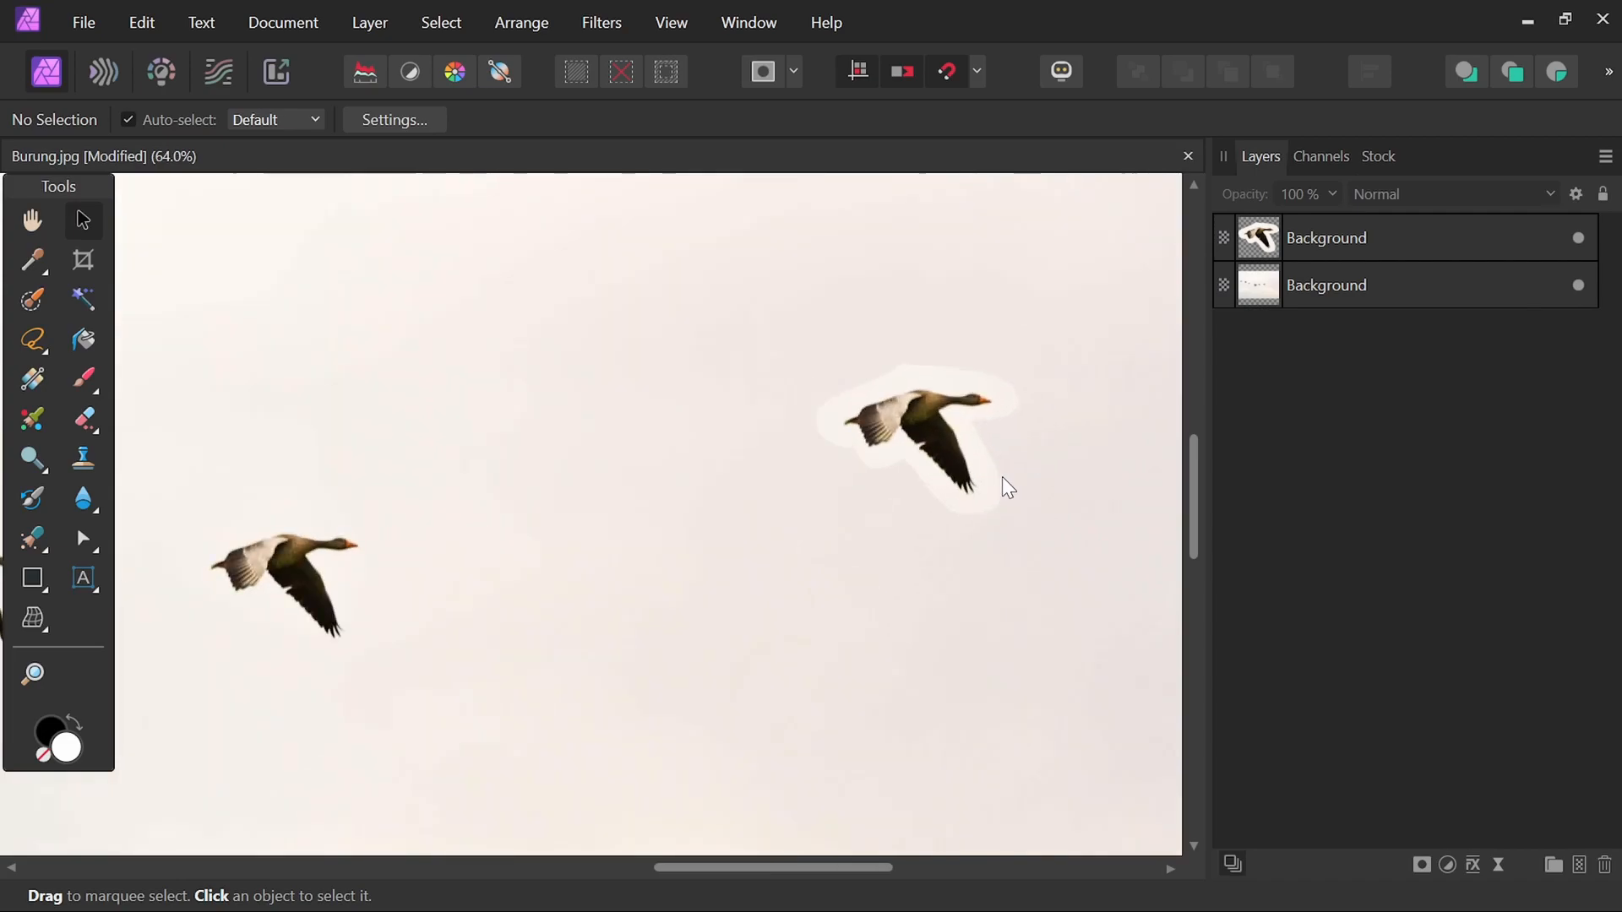
pyautogui.scroll(2, 1037, 478)
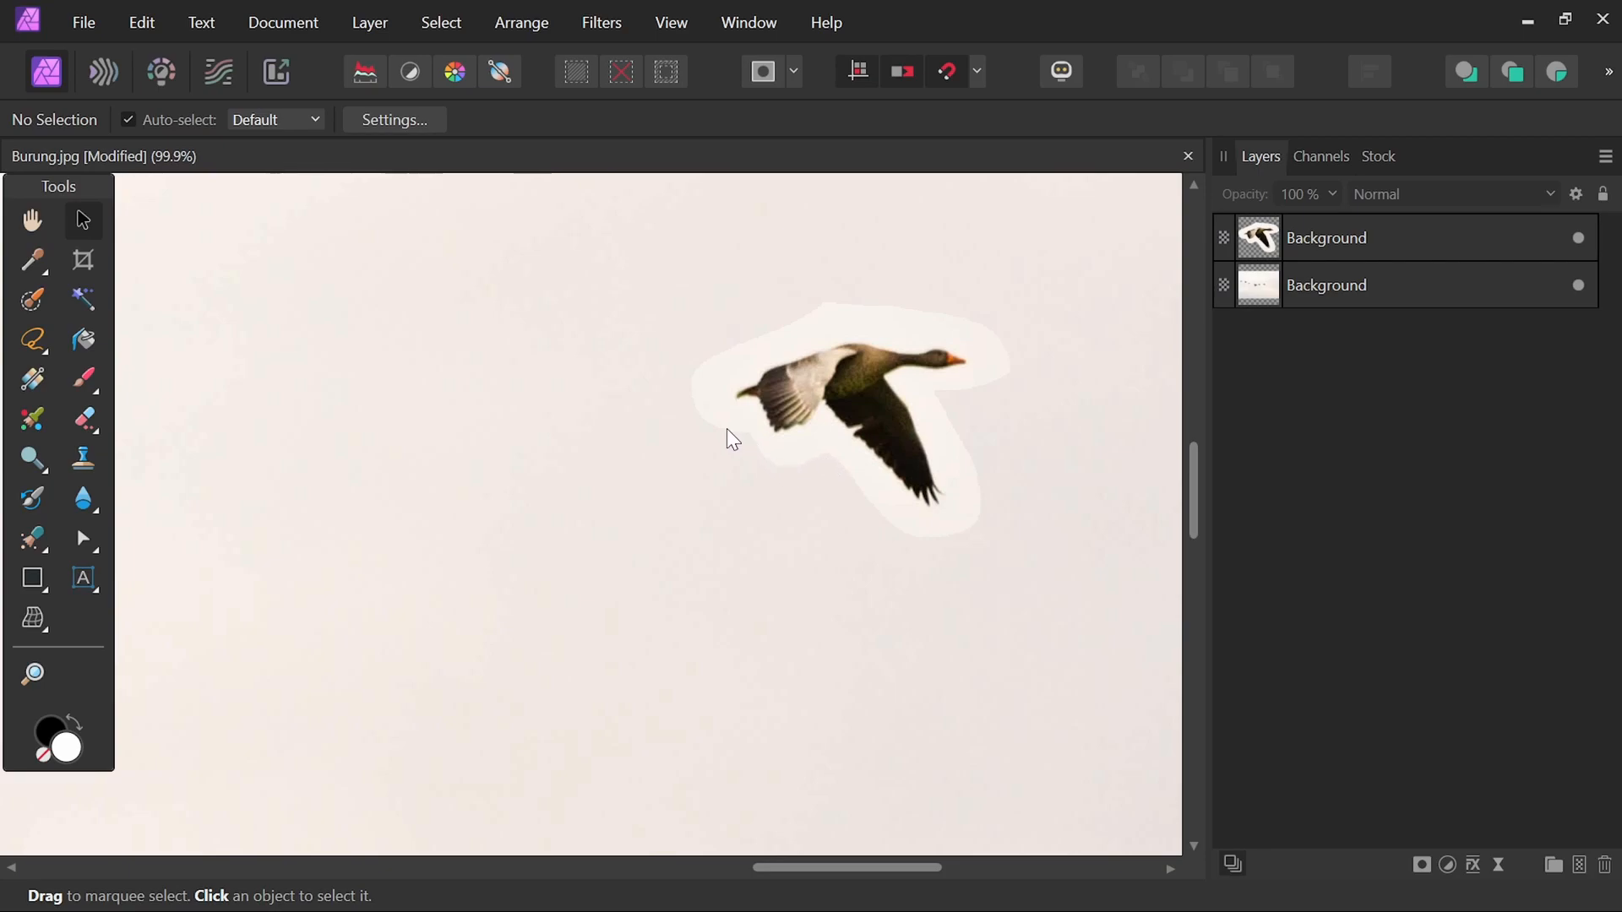
pyautogui.scroll(-3, 727, 428)
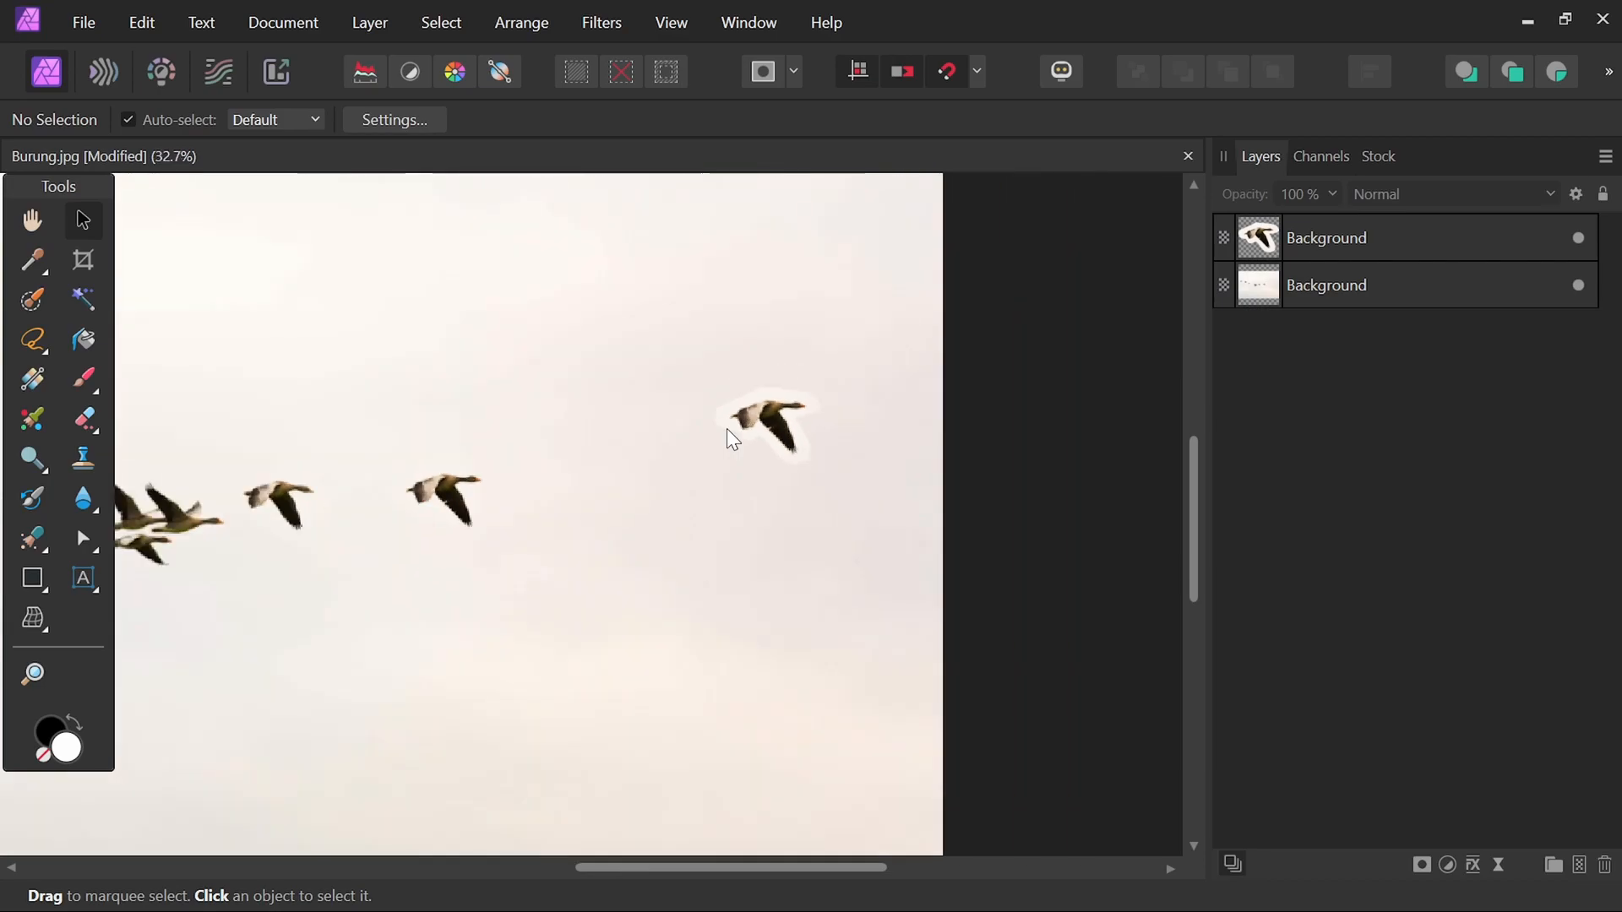
pyautogui.press('space')
pyautogui.moveTo(572, 461); pyautogui.dragTo(782, 398)
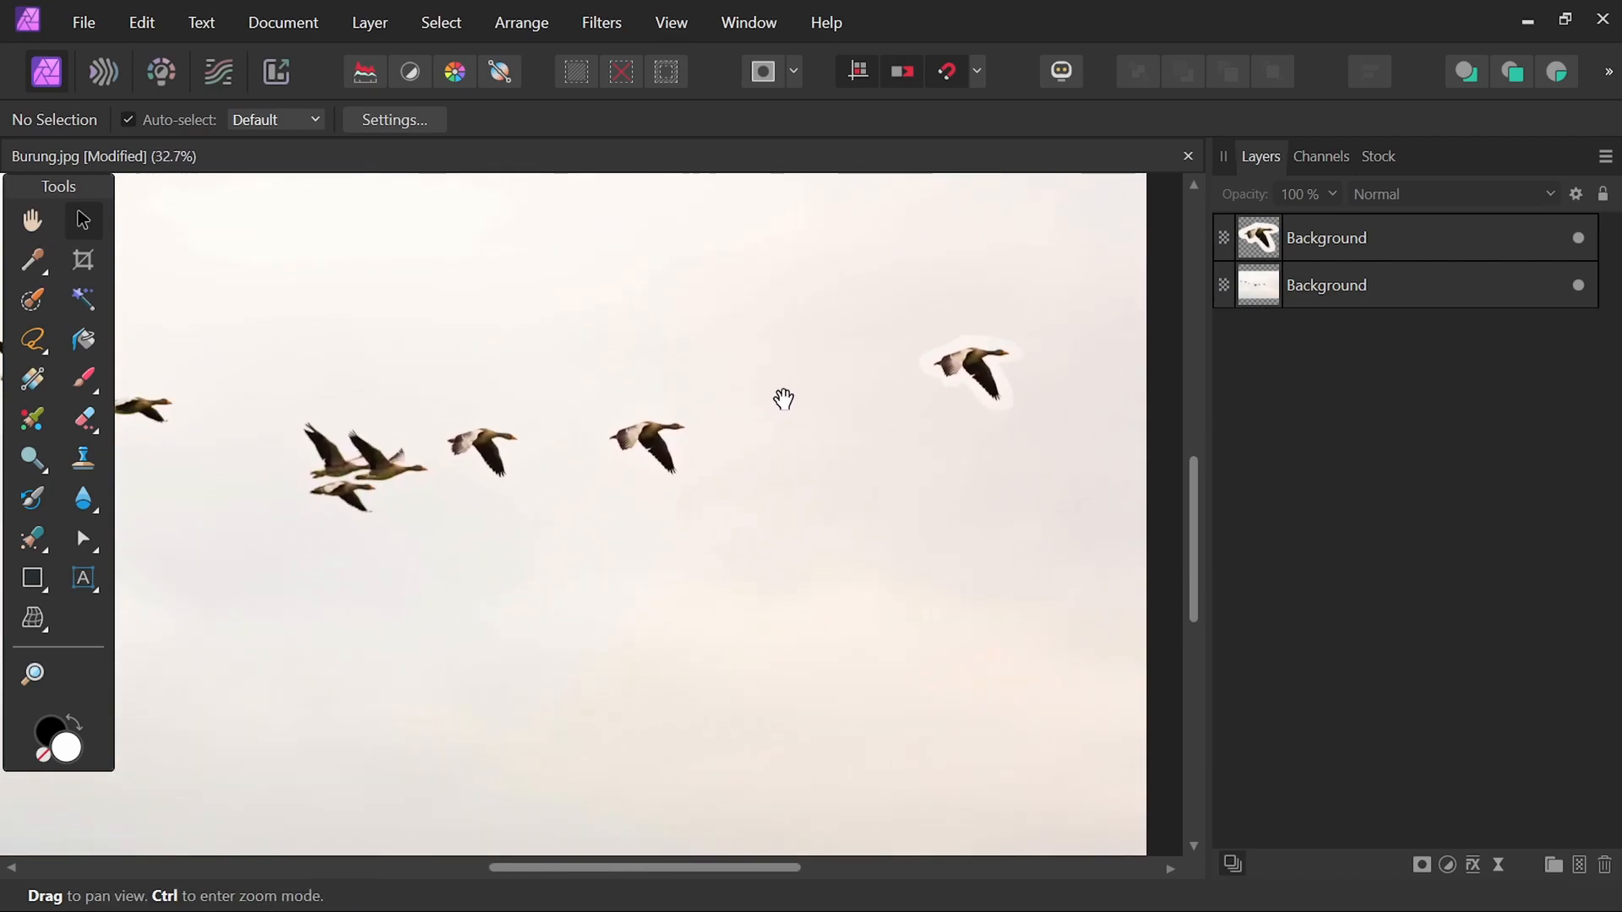
pyautogui.click(42, 338)
pyautogui.click(509, 111)
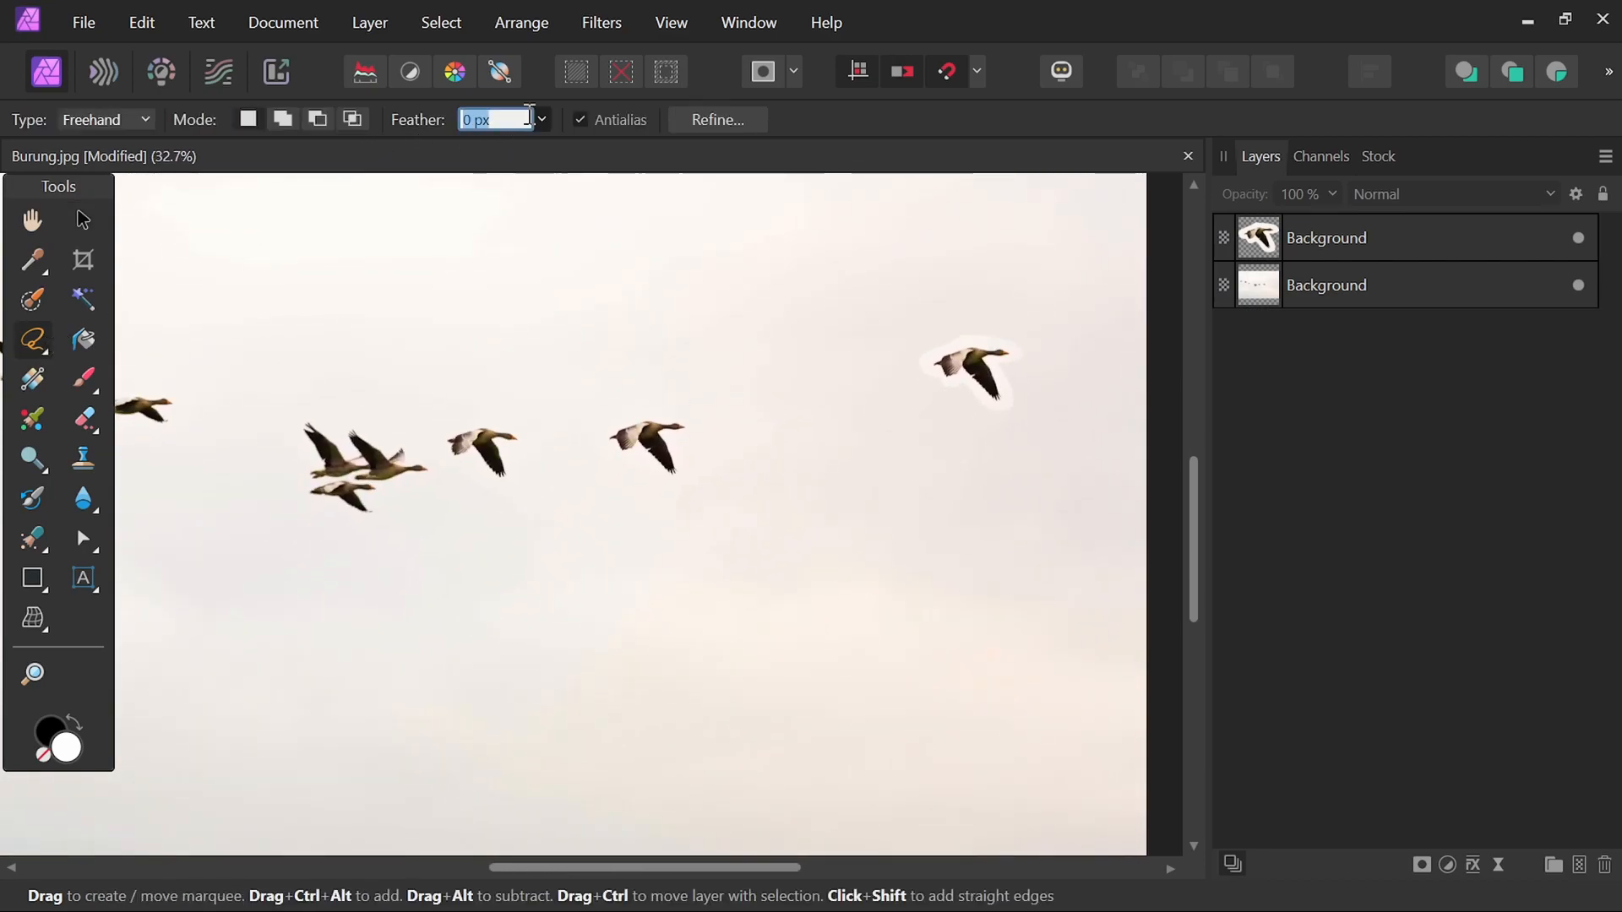
pyautogui.write('80')
pyautogui.press('Return')
# Select the original Background layer and lasso a feathered selection around the rightmost goose of the flock.
pyautogui.scroll(3, 672, 479)
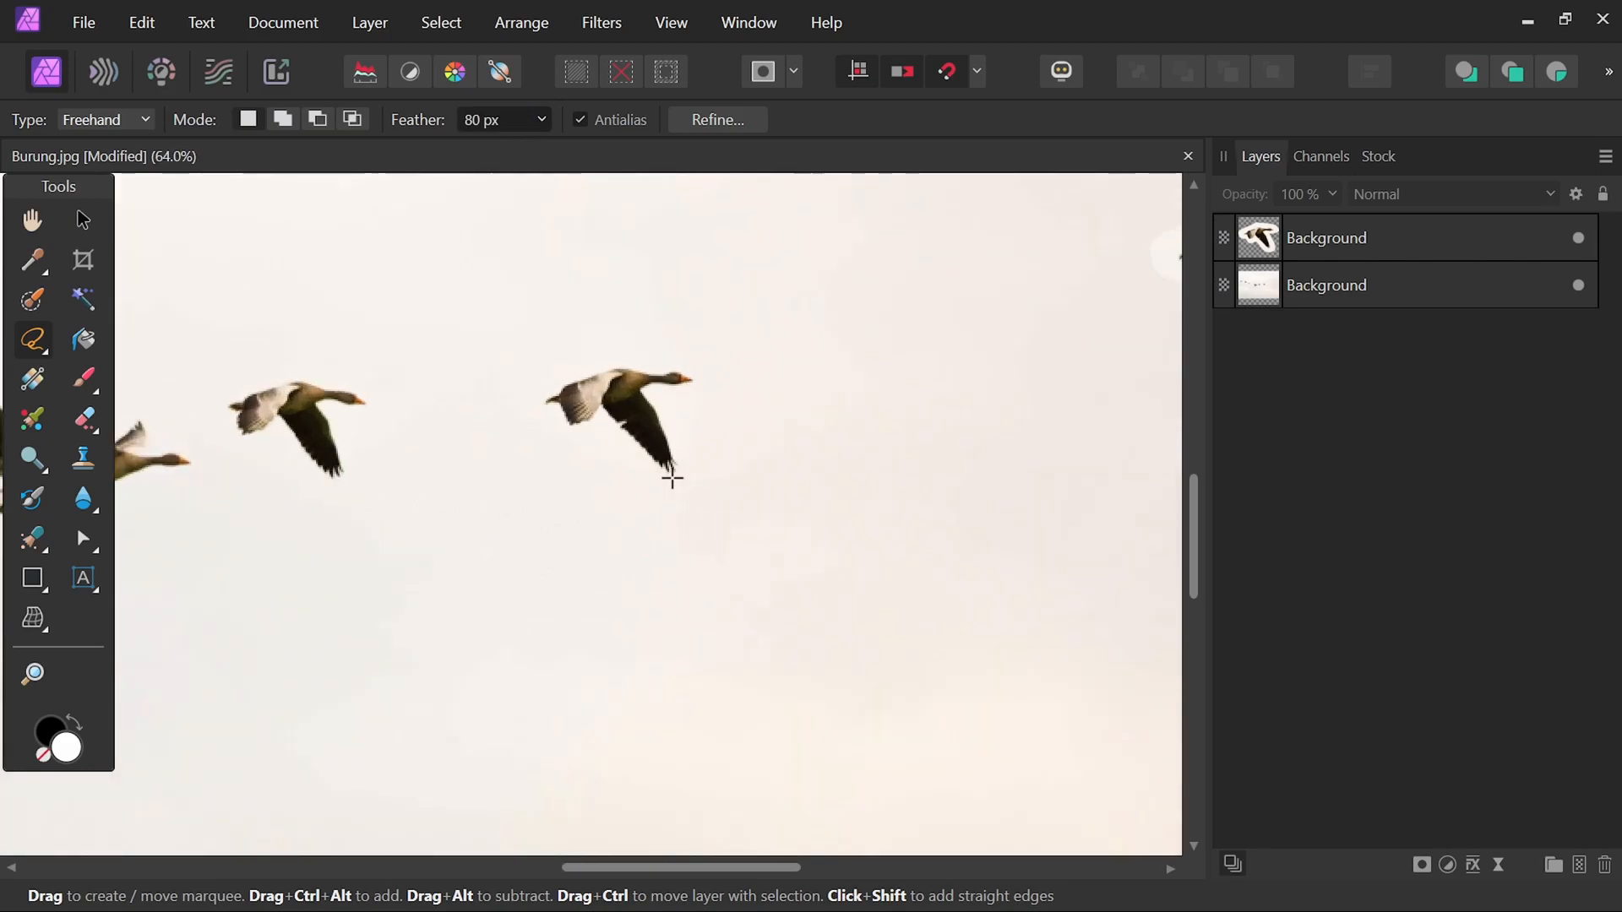
pyautogui.scroll(1, 656, 471)
pyautogui.moveTo(688, 413); pyautogui.dragTo(713, 459)
pyautogui.click(1444, 283)
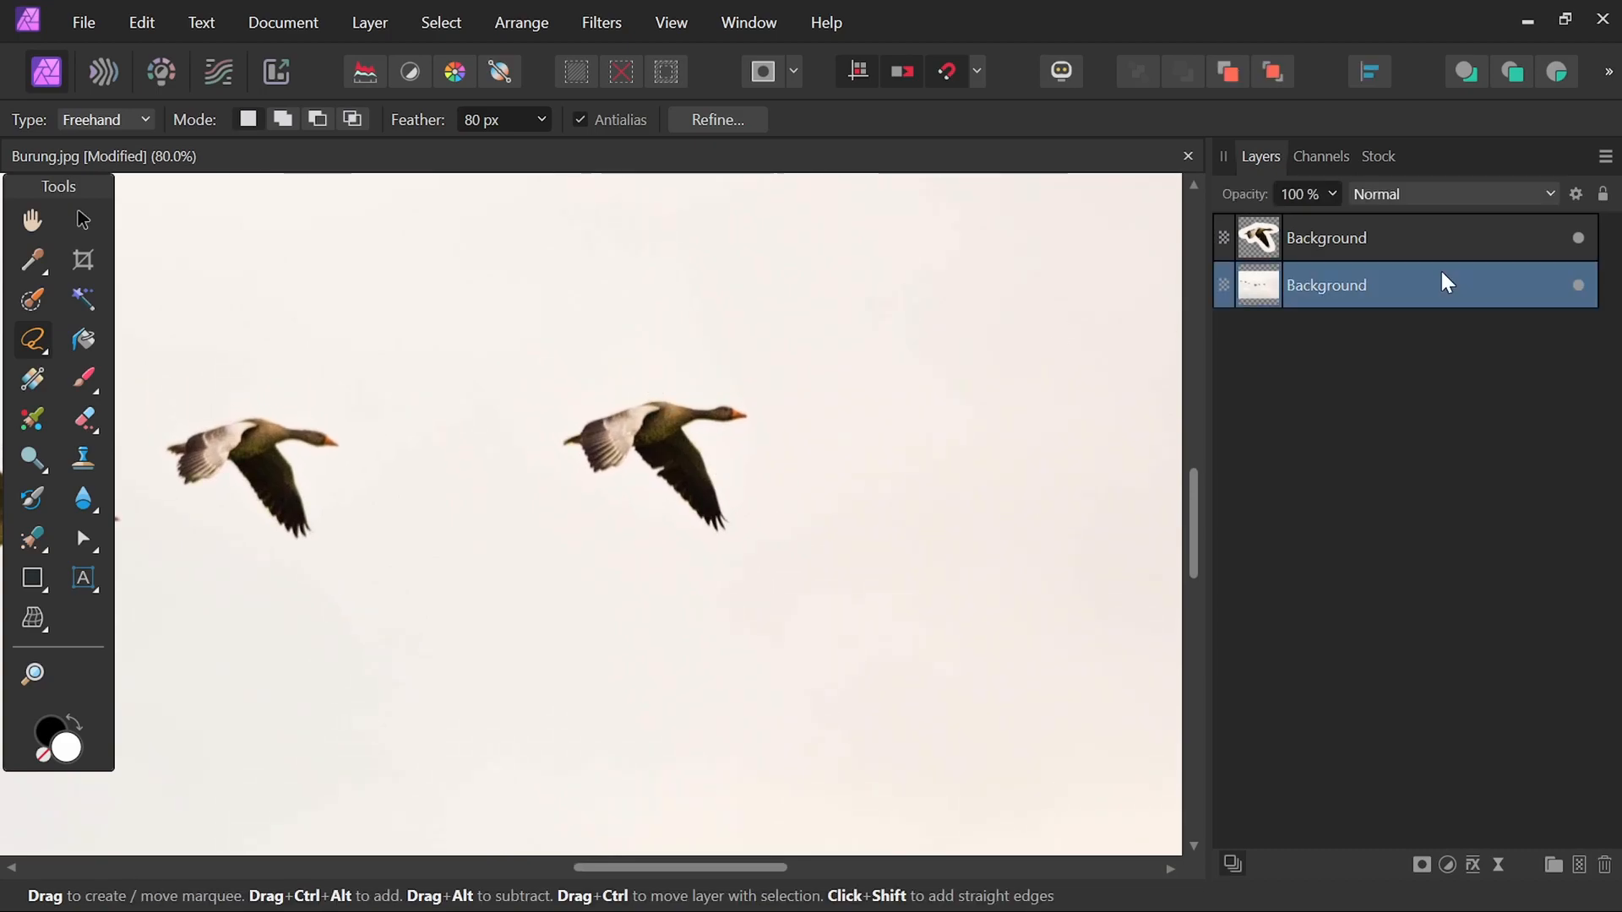
pyautogui.moveTo(634, 381)
pyautogui.mouseDown()
pyautogui.moveTo(783, 403)
pyautogui.moveTo(785, 426)
pyautogui.moveTo(711, 437)
pyautogui.moveTo(743, 477)
pyautogui.moveTo(746, 544)
pyautogui.moveTo(702, 552)
pyautogui.moveTo(637, 487)
pyautogui.moveTo(576, 490)
pyautogui.moveTo(530, 439)
pyautogui.moveTo(547, 411)
pyautogui.moveTo(635, 381)
pyautogui.mouseUp()
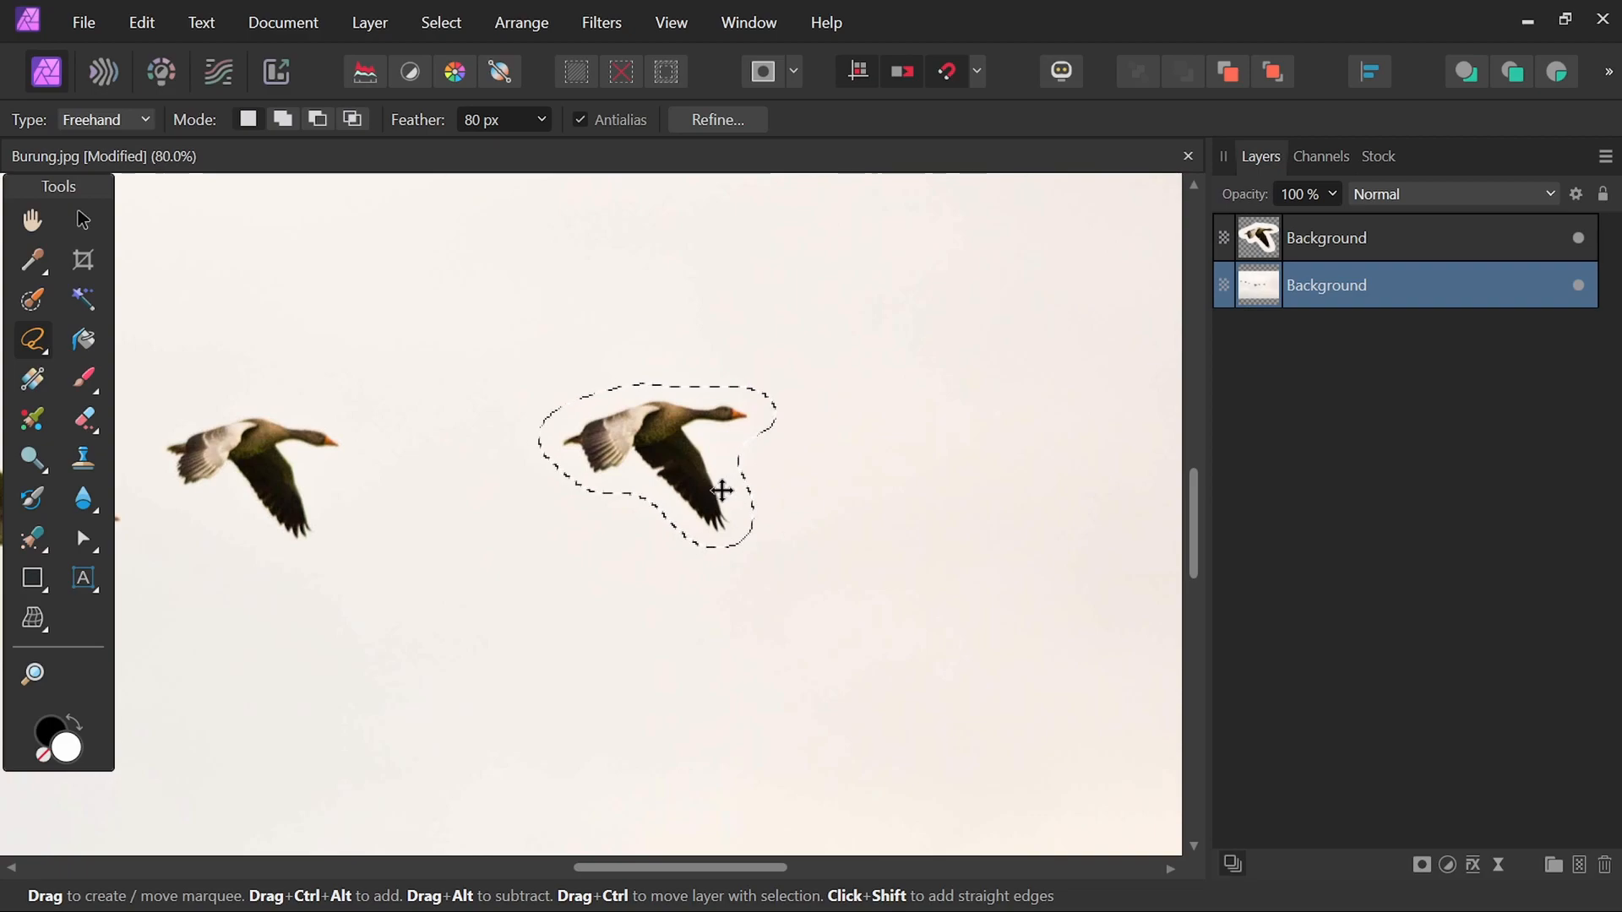
# Duplicate the feathered selection onto a new layer and deselect.
pyautogui.scroll(-3, 724, 490)
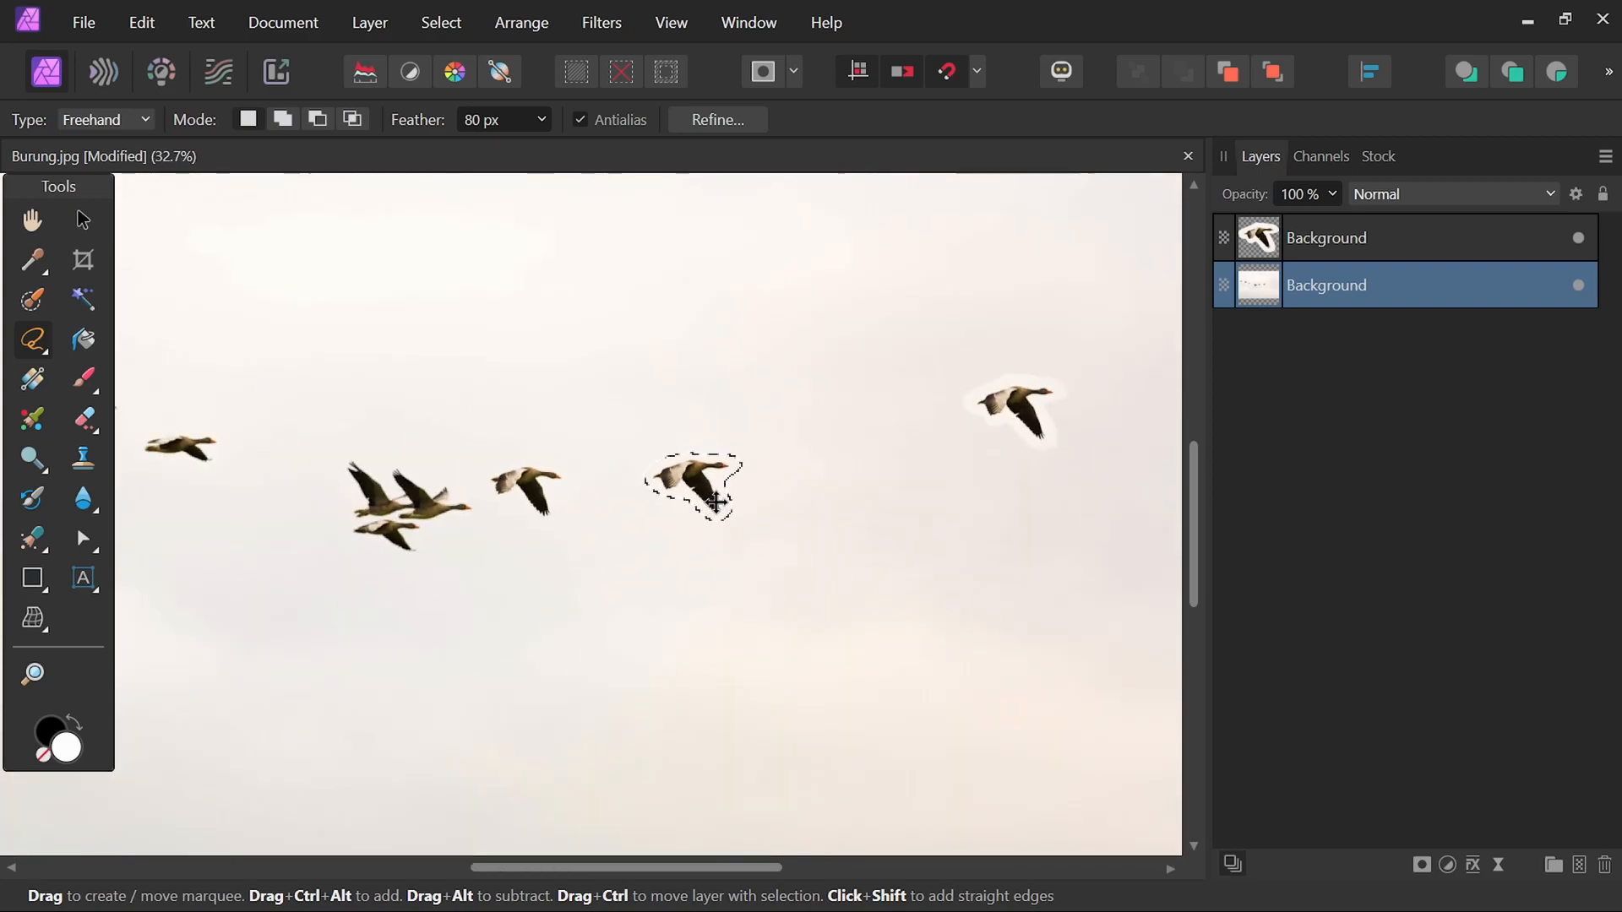
pyautogui.hotkey('ctrl', 'j')
pyautogui.hotkey('ctrl', 'd')
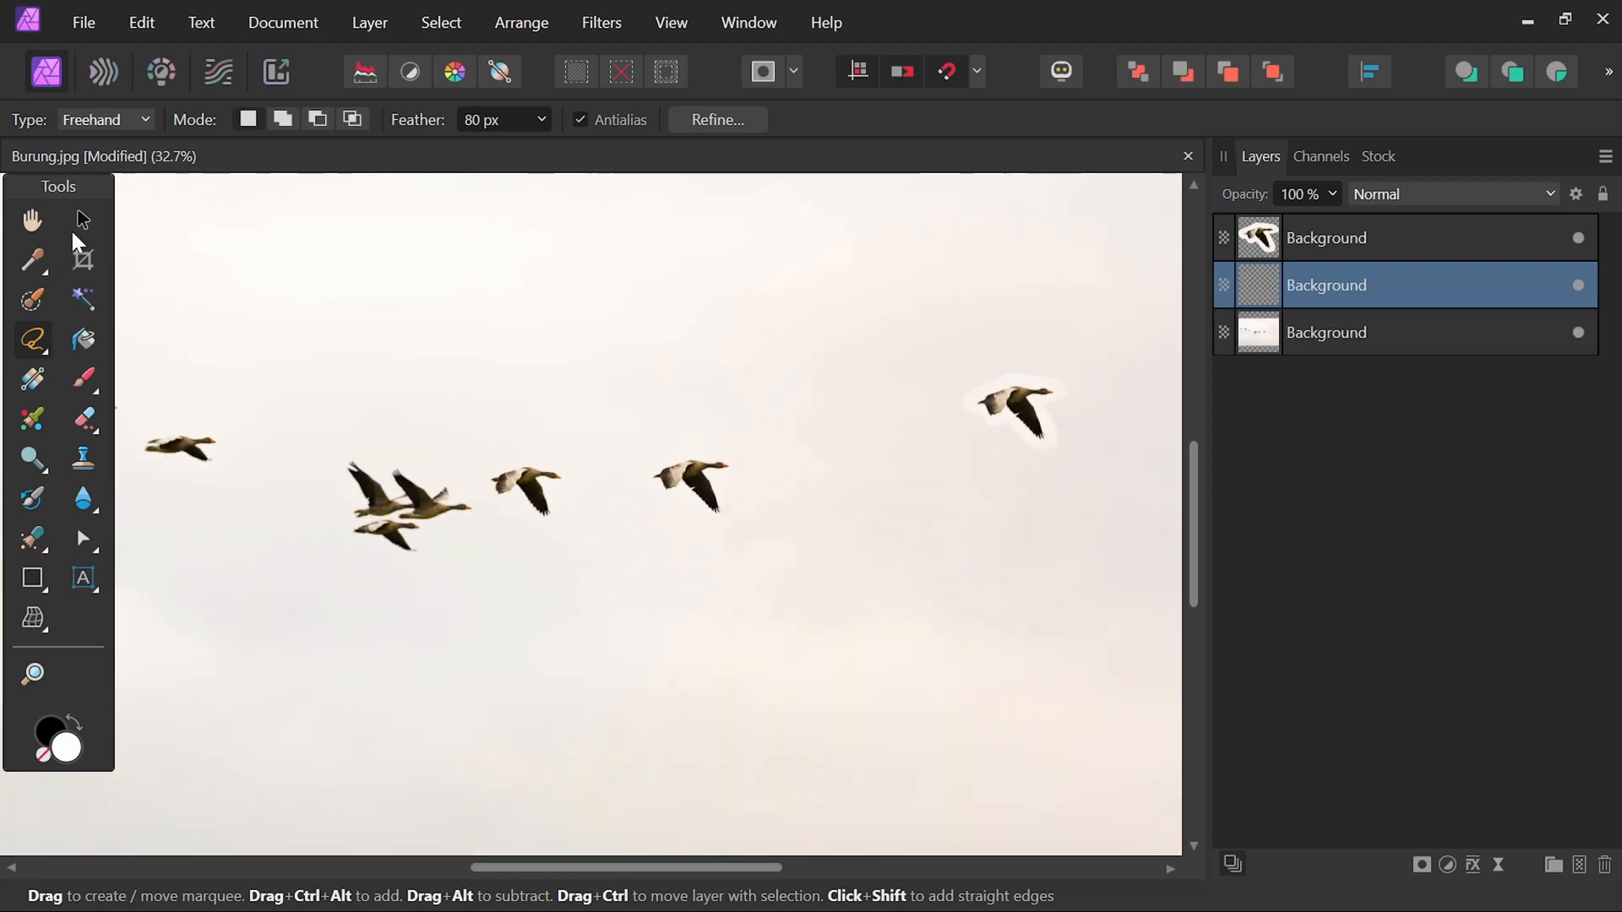
# Move the feathered goose copy down and to the right, below the first copy.
pyautogui.click(83, 219)
pyautogui.moveTo(723, 483); pyautogui.dragTo(1028, 587)
pyautogui.hotkey('ctrl', '0')
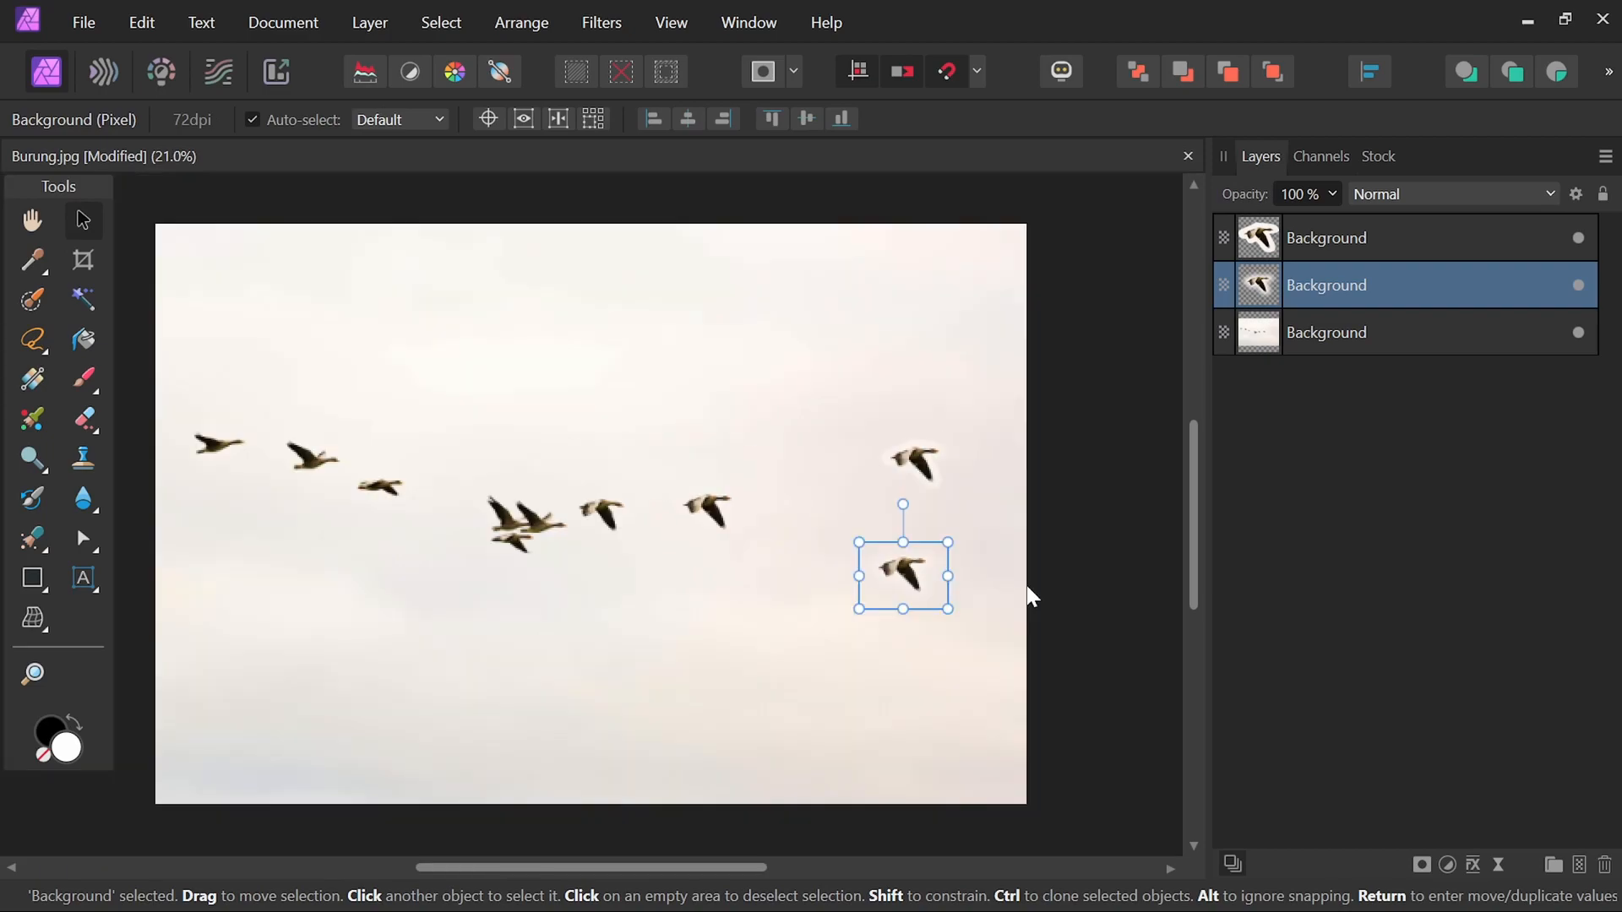
pyautogui.click(1095, 562)
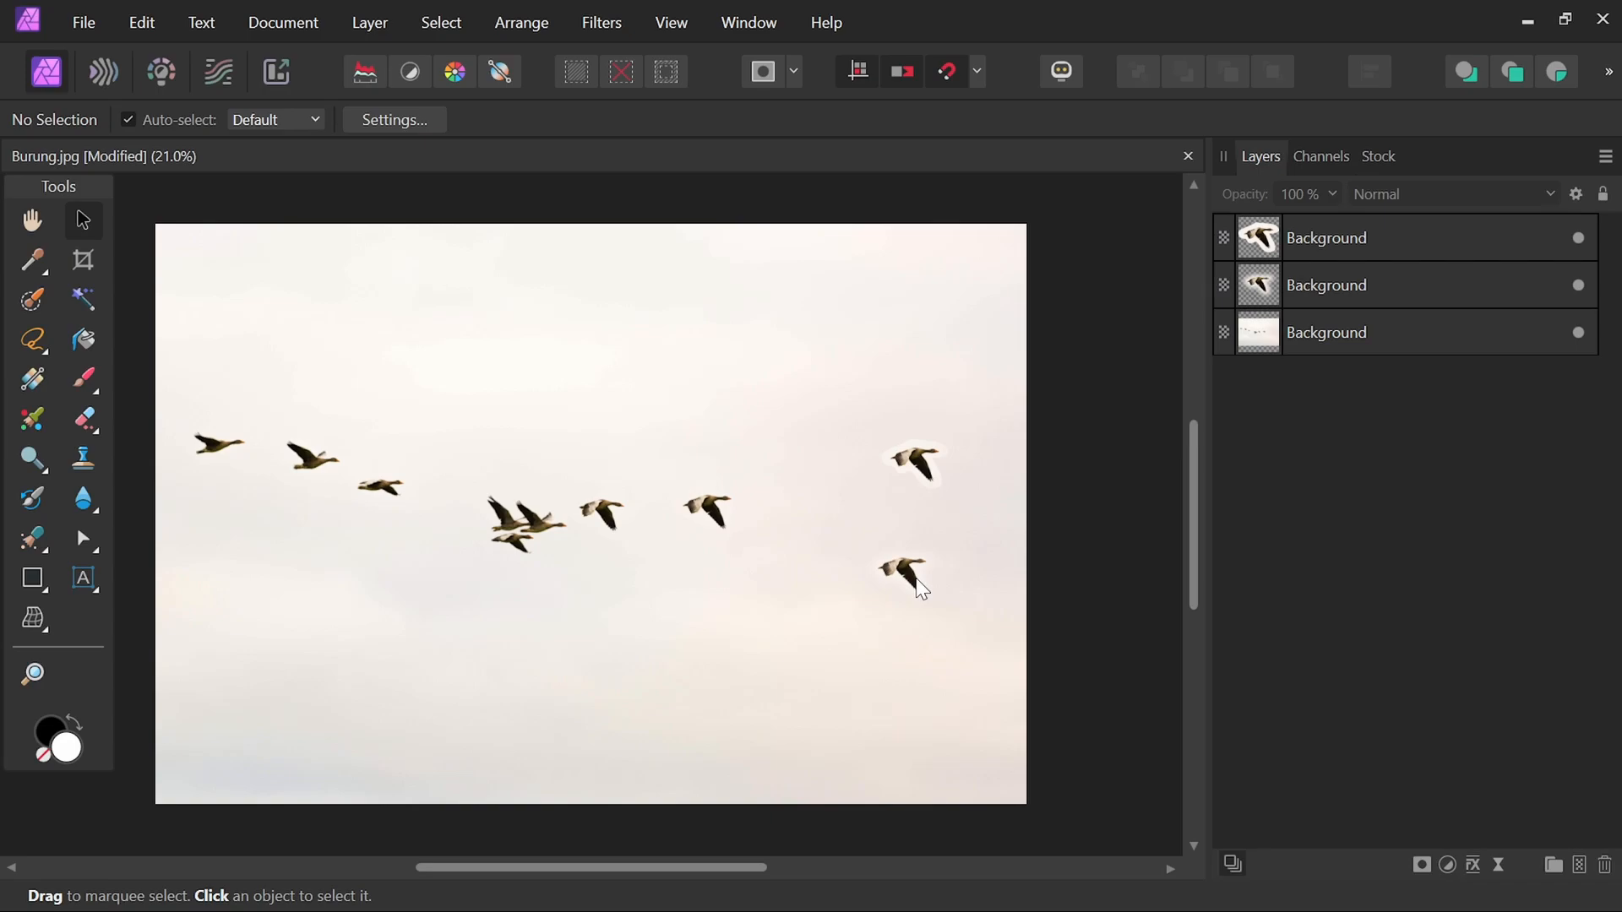
# Zoom and pan around the image to inspect the edges of the feathered goose copy.
pyautogui.scroll(8, 920, 588)
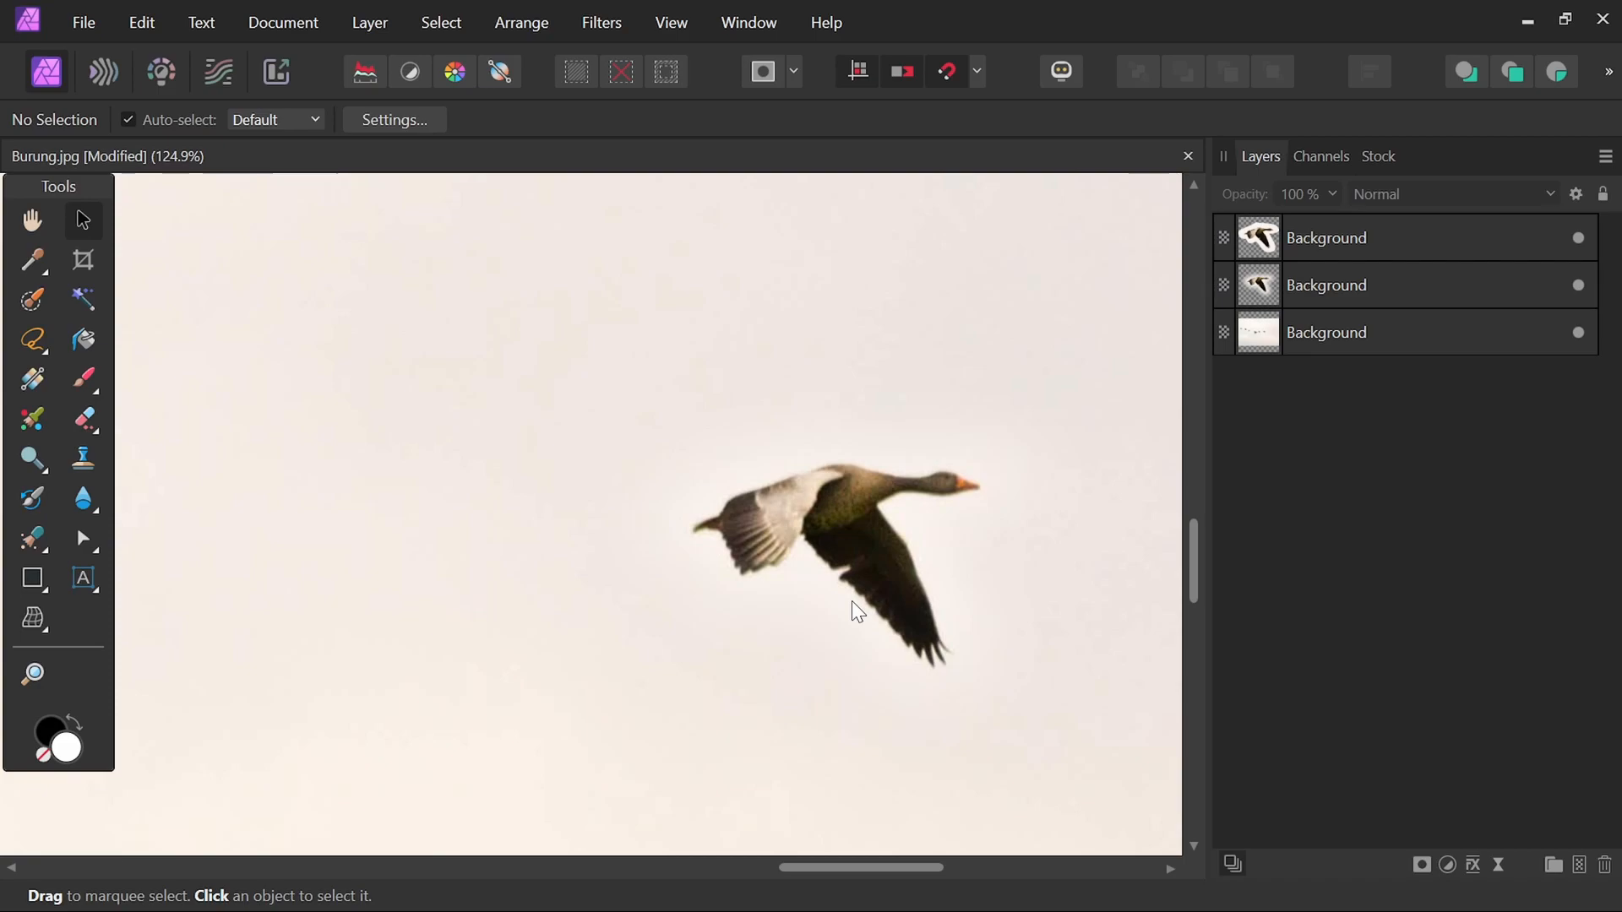
pyautogui.hotkey('ctrl', '0')
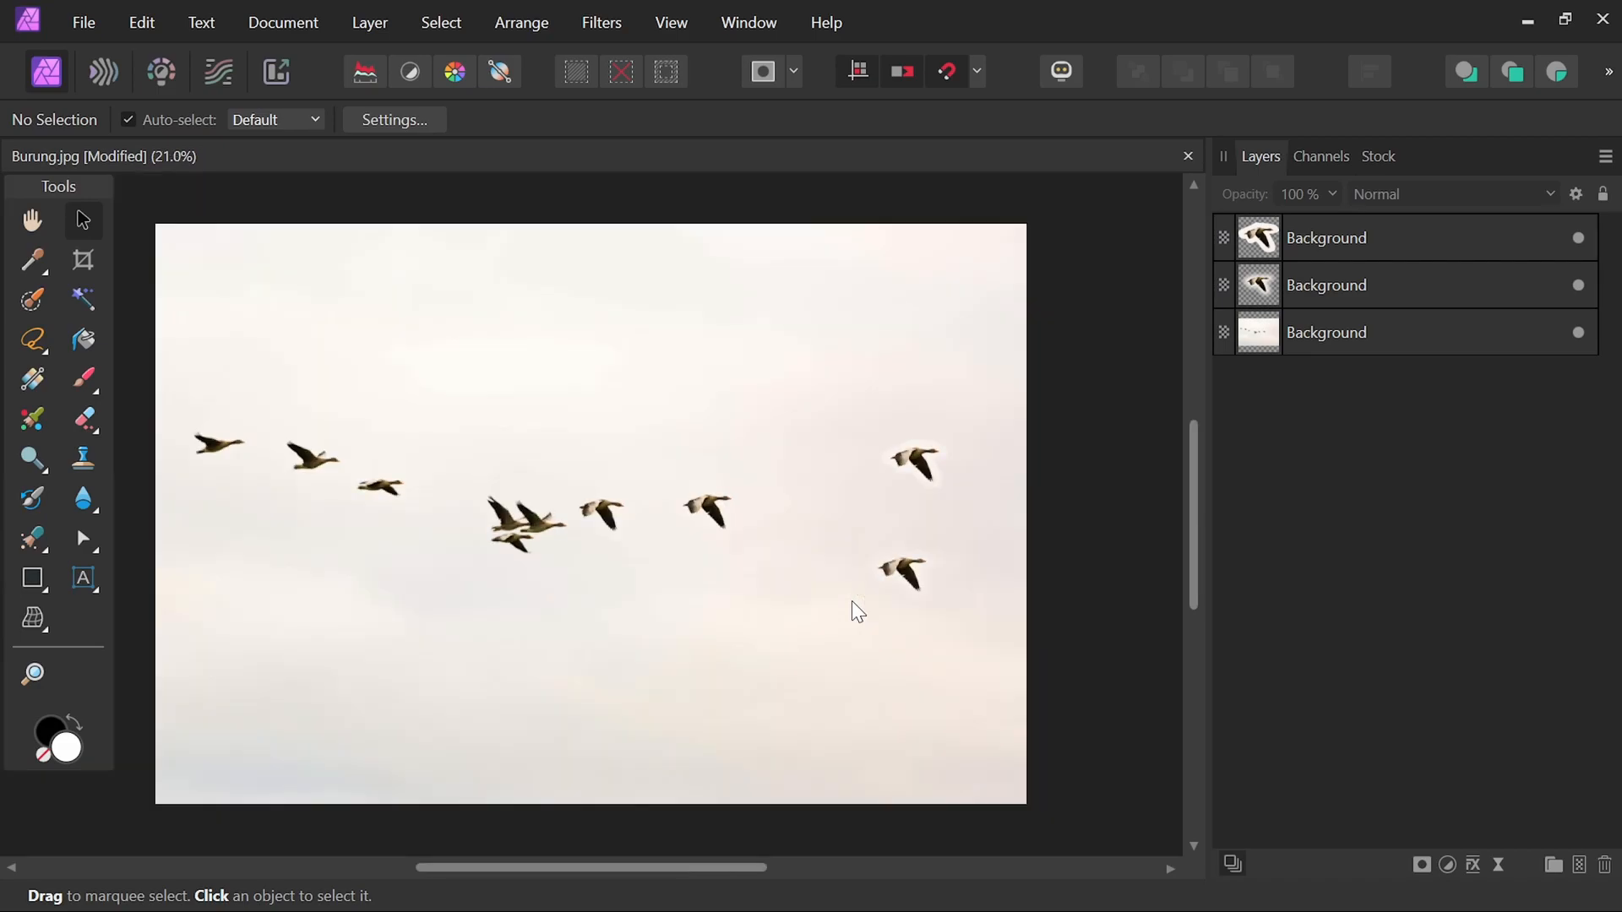
pyautogui.moveTo(916, 596); pyautogui.dragTo(498, 534)
pyautogui.scroll(4, 267, 775)
pyautogui.click(532, 701)
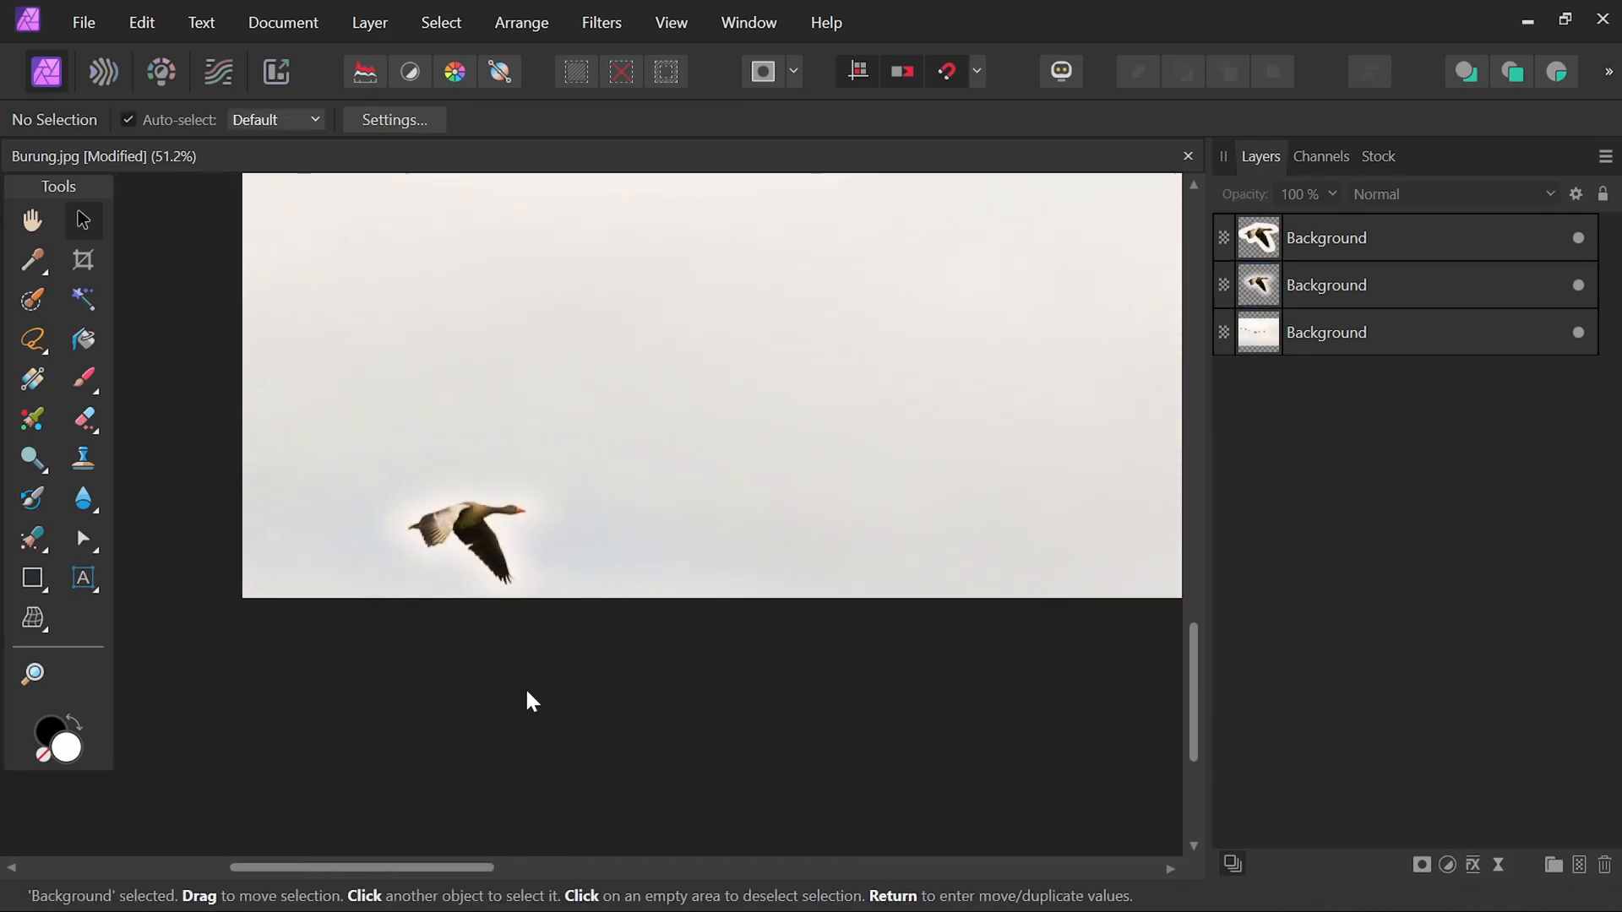
pyautogui.scroll(3, 461, 585)
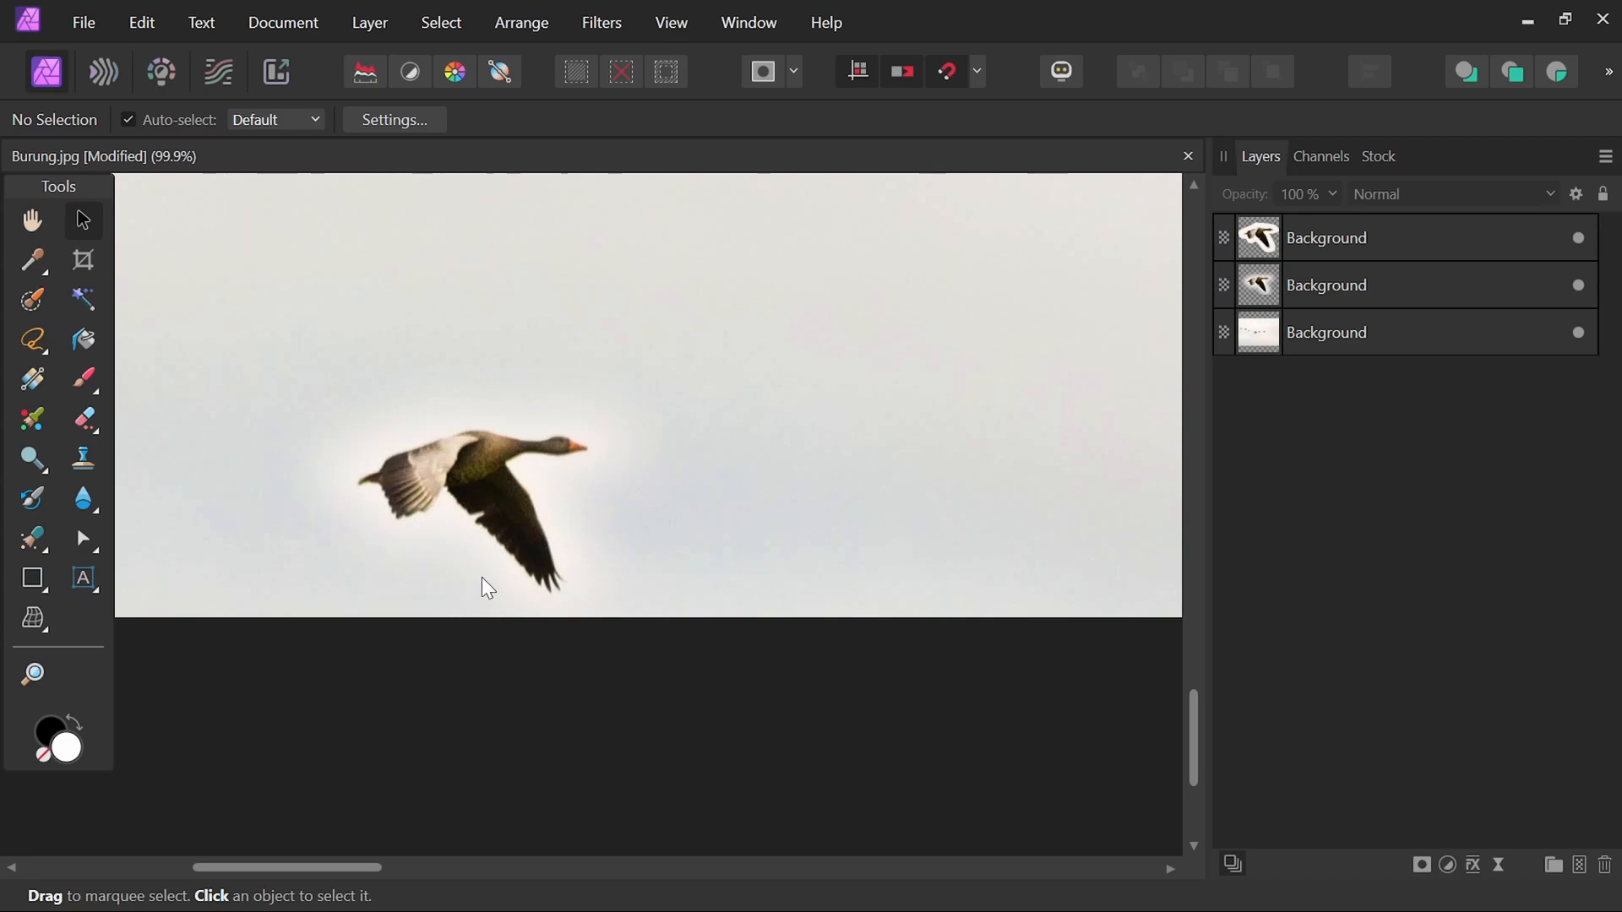
pyautogui.scroll(-3, 591, 538)
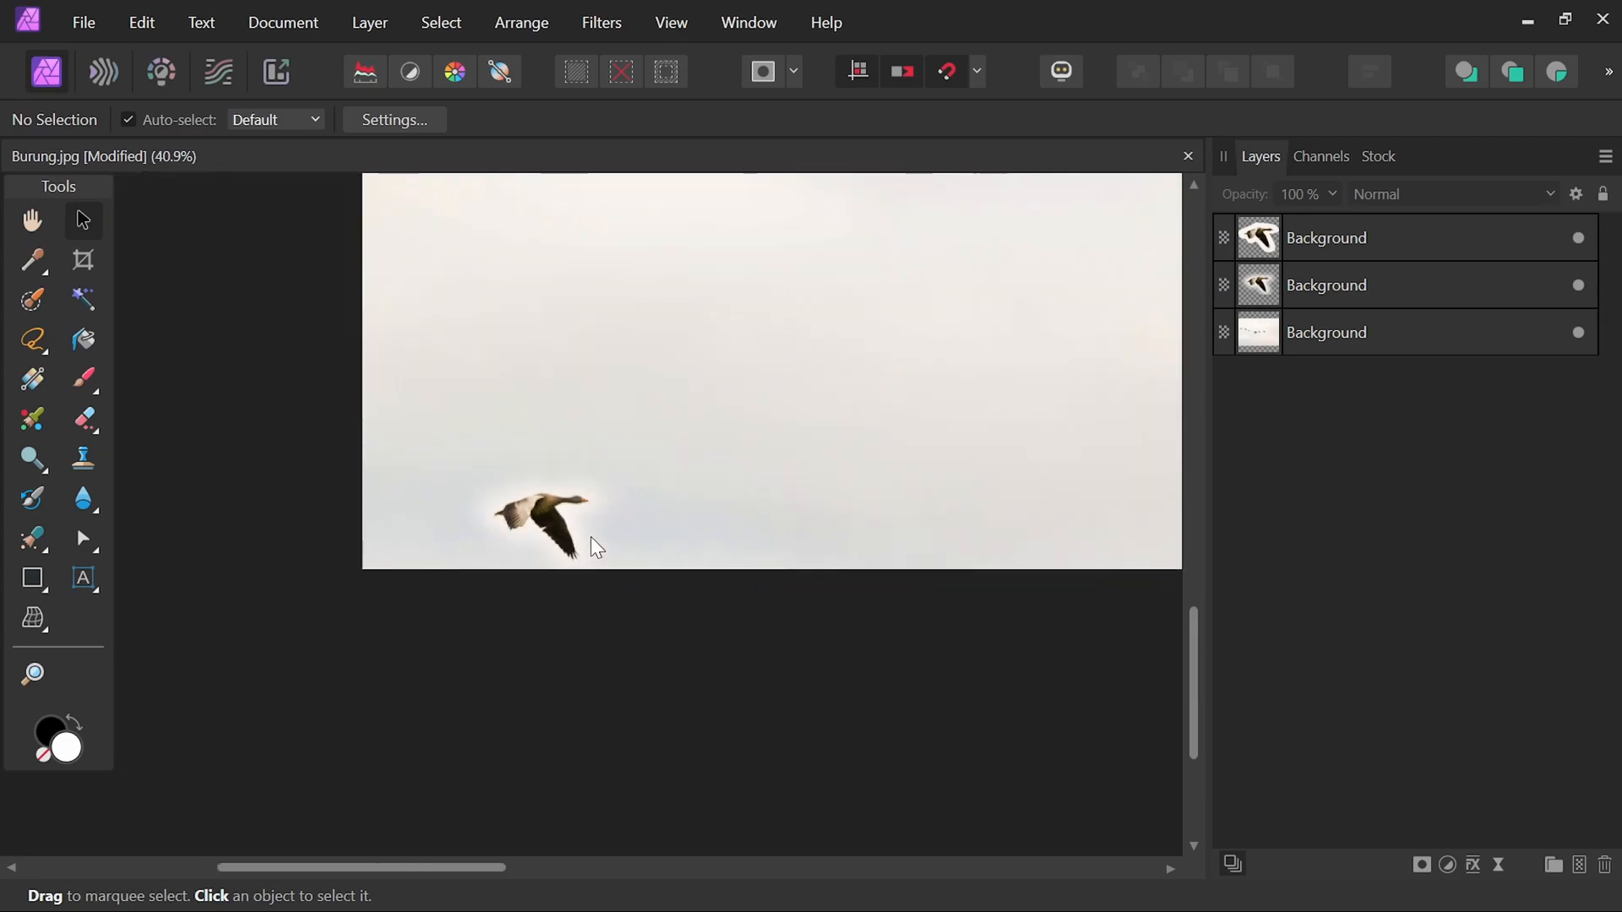
pyautogui.moveTo(1031, 358); pyautogui.dragTo(684, 590)
pyautogui.moveTo(859, 452); pyautogui.dragTo(579, 616)
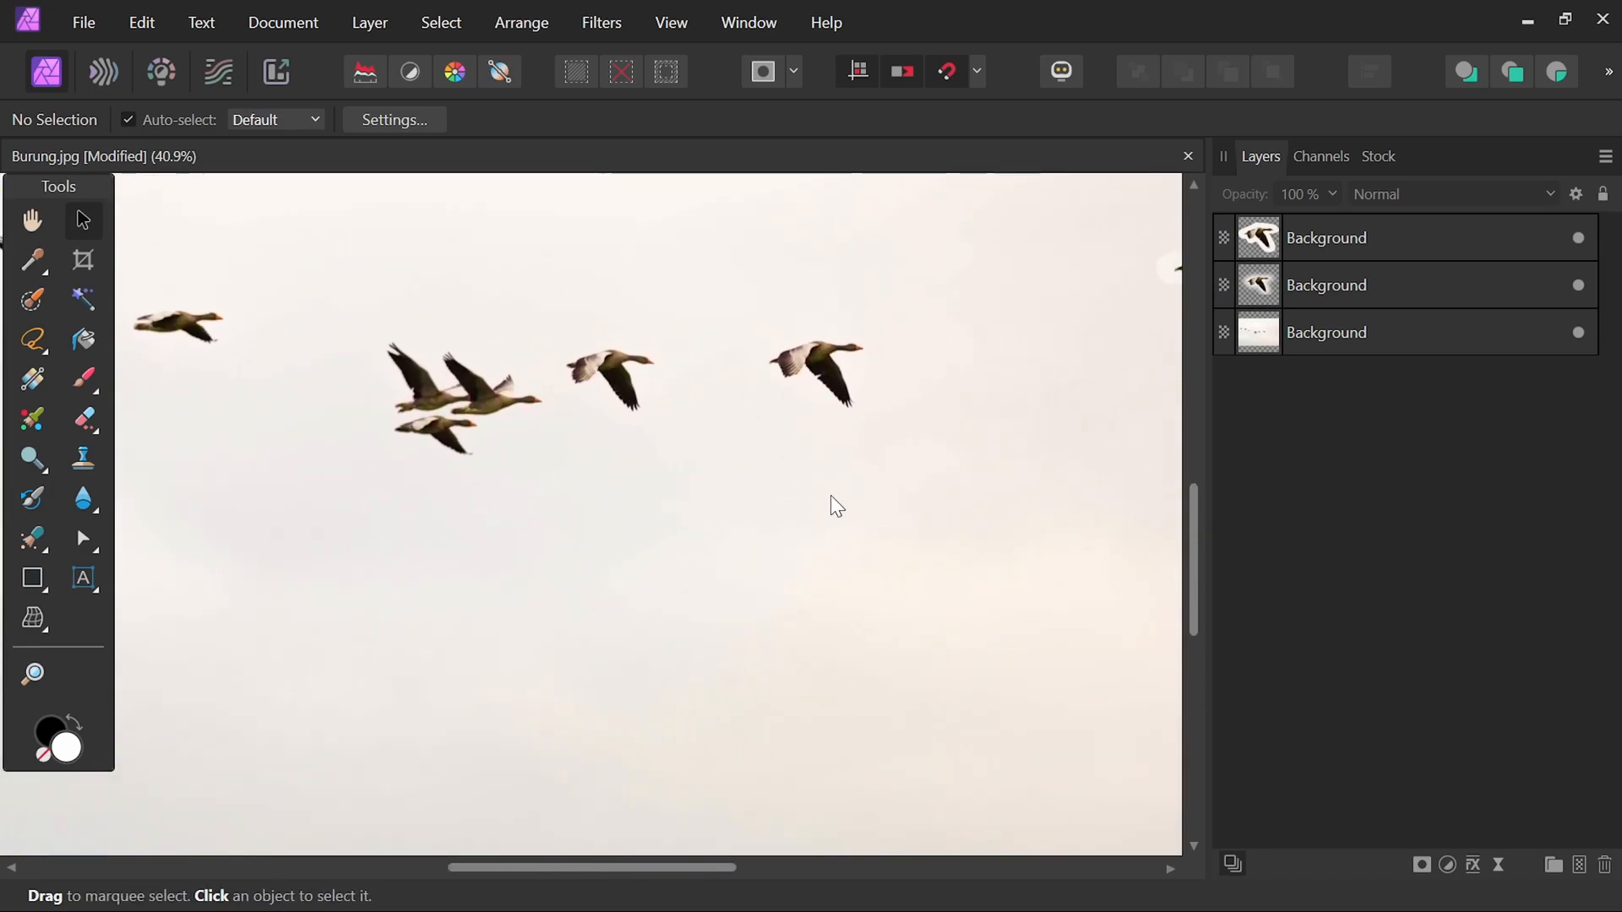
pyautogui.moveTo(927, 383); pyautogui.dragTo(722, 463)
# Set the Freehand lasso's feather to 0 px and select the bottom Background layer.
pyautogui.click(34, 340)
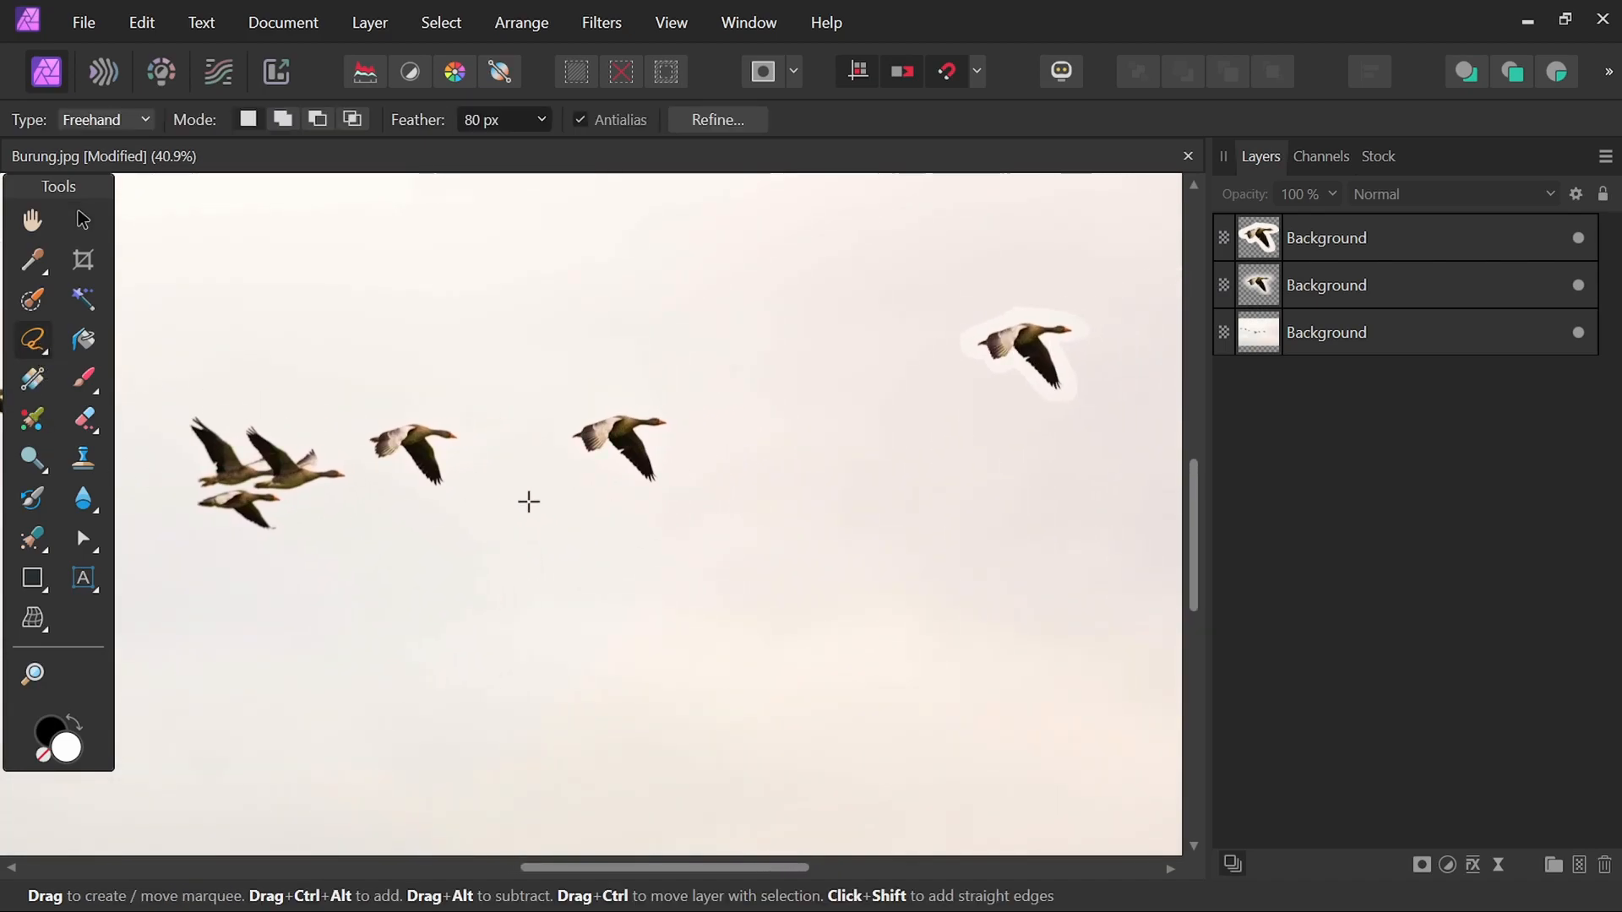
pyautogui.click(541, 117)
pyautogui.moveTo(568, 152); pyautogui.dragTo(532, 148)
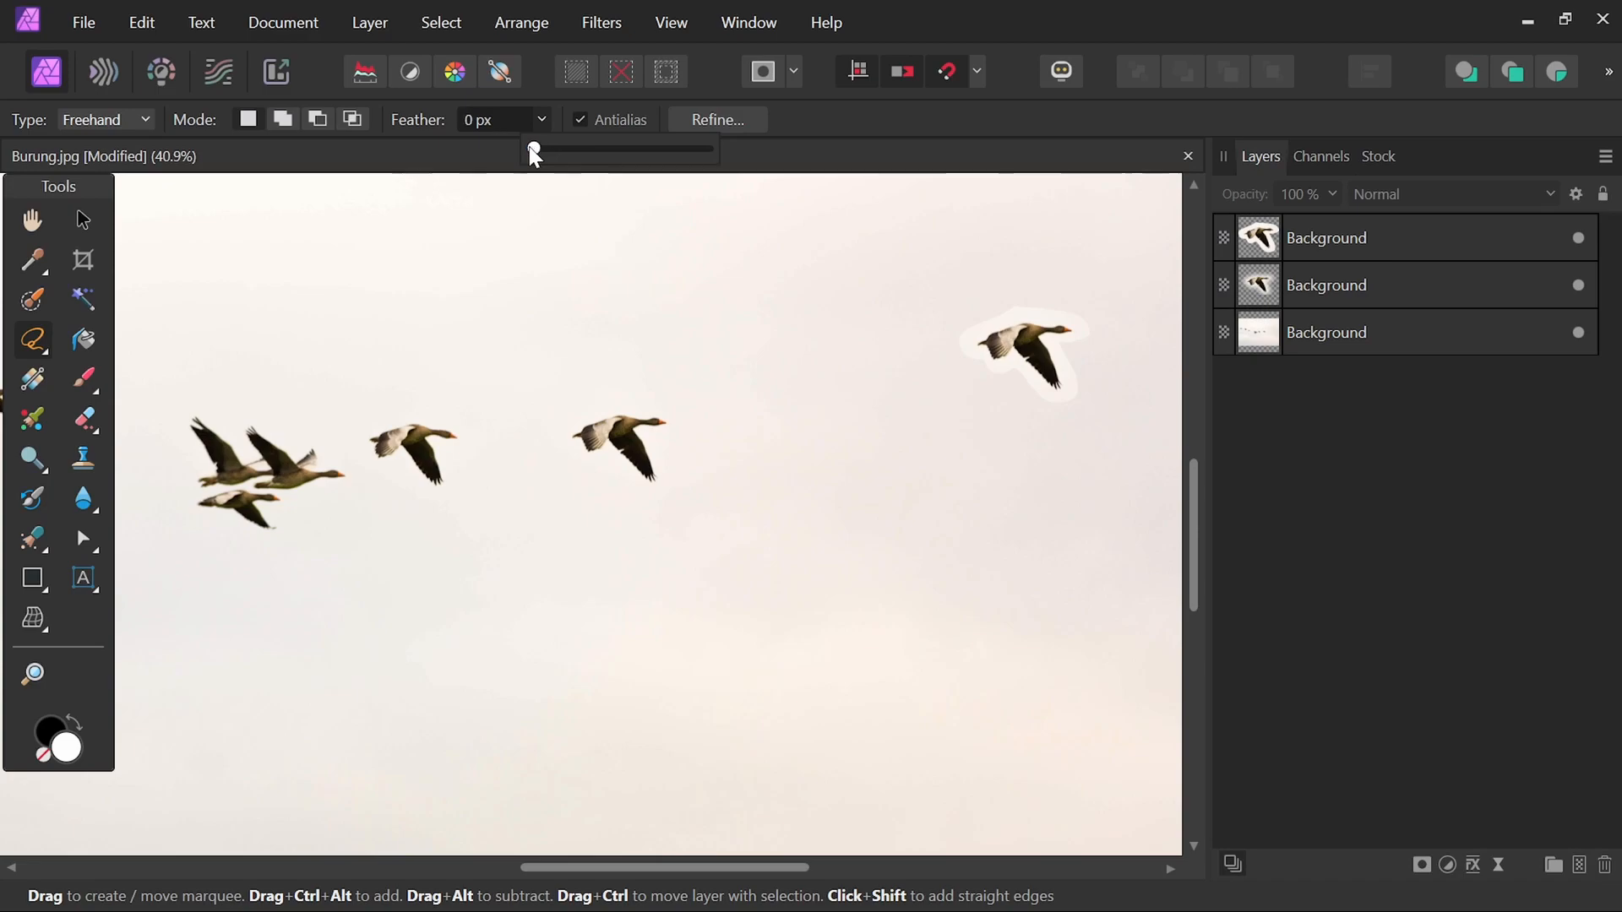
pyautogui.click(1467, 321)
# Trace a tight freehand selection along the outline of the rightmost goose at high zoom.
pyautogui.scroll(1, 614, 455)
pyautogui.scroll(7, 614, 454)
pyautogui.moveTo(714, 369); pyautogui.dragTo(699, 439)
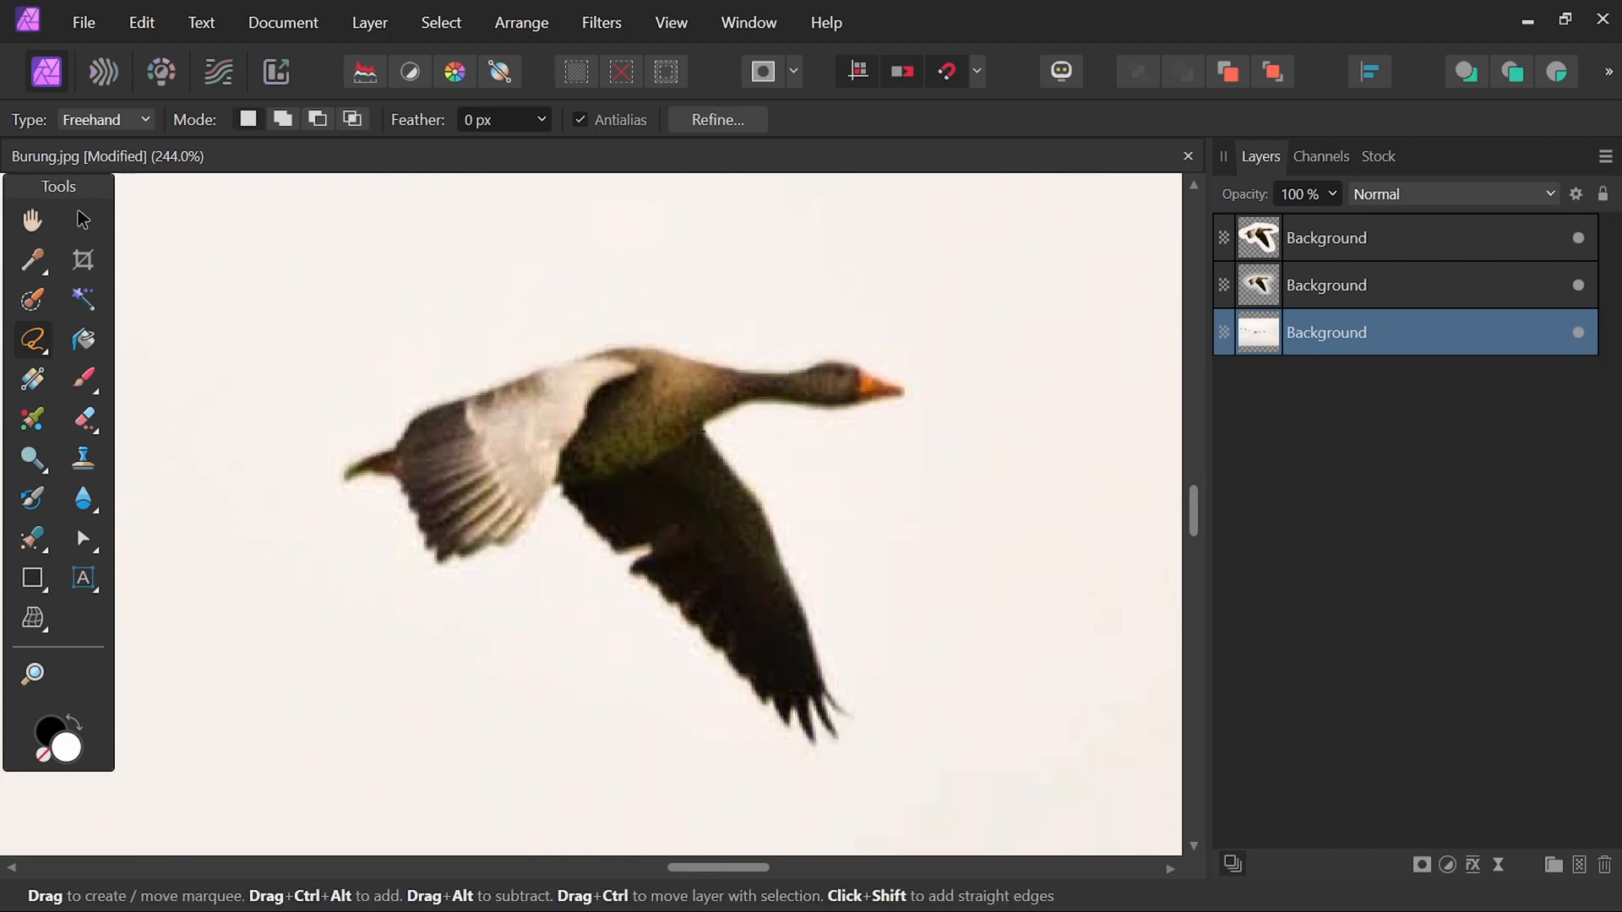
pyautogui.click(662, 349)
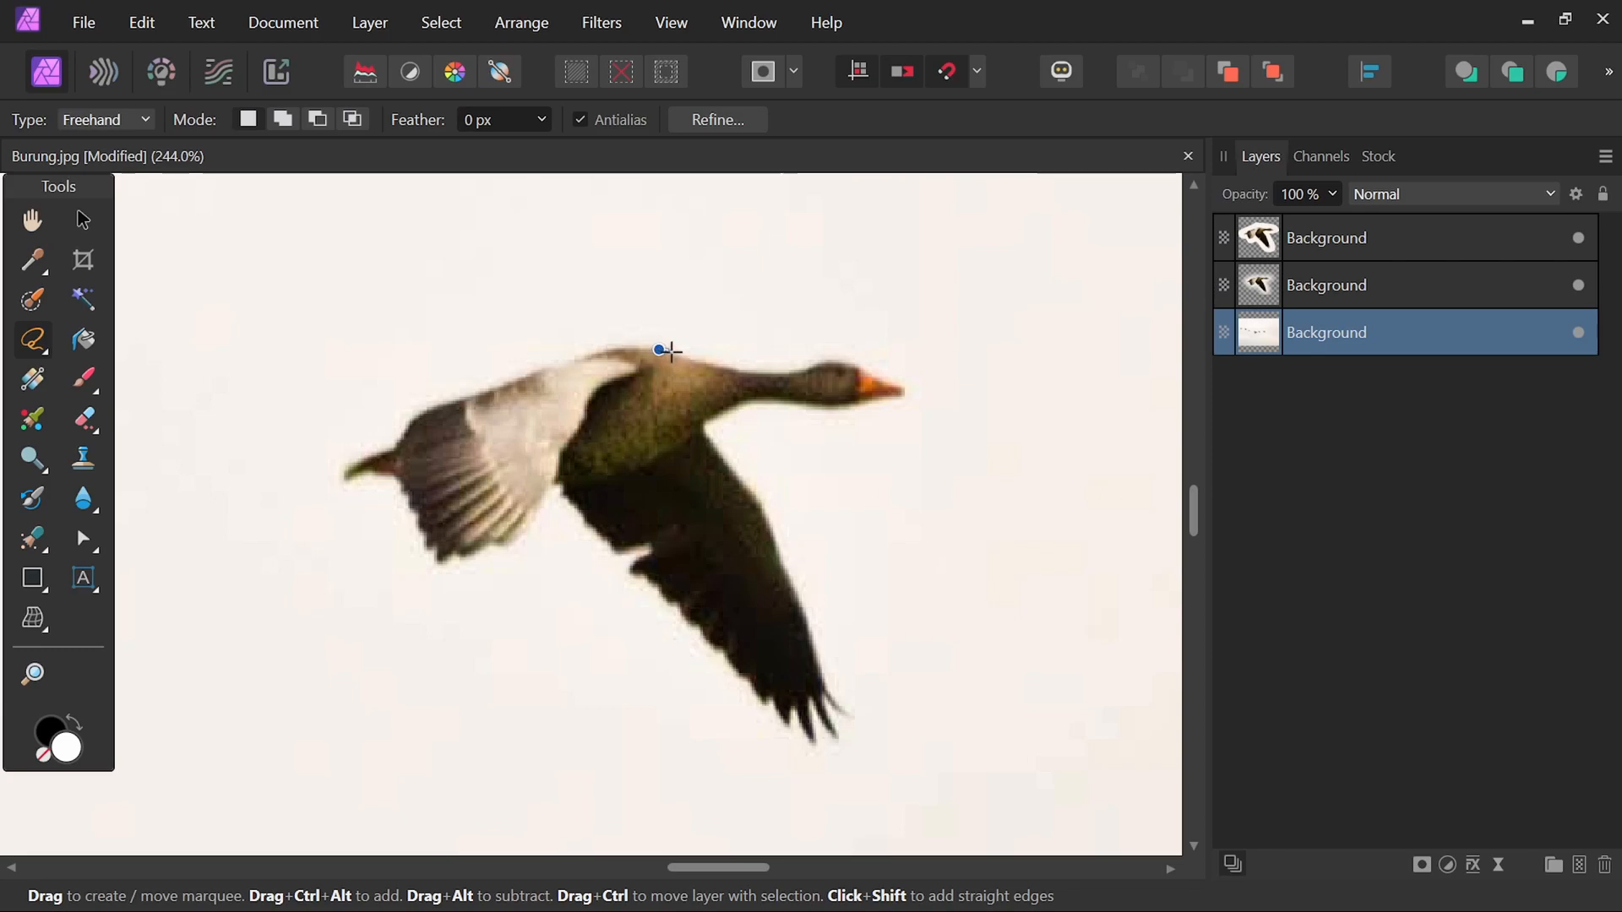
pyautogui.moveTo(682, 353)
pyautogui.mouseDown()
pyautogui.moveTo(854, 360)
pyautogui.moveTo(907, 382)
pyautogui.moveTo(899, 400)
pyautogui.moveTo(752, 400)
pyautogui.moveTo(708, 424)
pyautogui.moveTo(748, 486)
pyautogui.moveTo(747, 542)
pyautogui.moveTo(829, 562)
pyautogui.moveTo(811, 636)
pyautogui.moveTo(854, 732)
pyautogui.moveTo(804, 745)
pyautogui.moveTo(631, 574)
pyautogui.moveTo(646, 554)
pyautogui.moveTo(607, 550)
pyautogui.mouseUp()
pyautogui.moveTo(594, 533)
pyautogui.mouseDown()
pyautogui.moveTo(553, 485)
pyautogui.moveTo(533, 518)
pyautogui.moveTo(460, 559)
pyautogui.moveTo(434, 562)
pyautogui.moveTo(418, 534)
pyautogui.mouseUp()
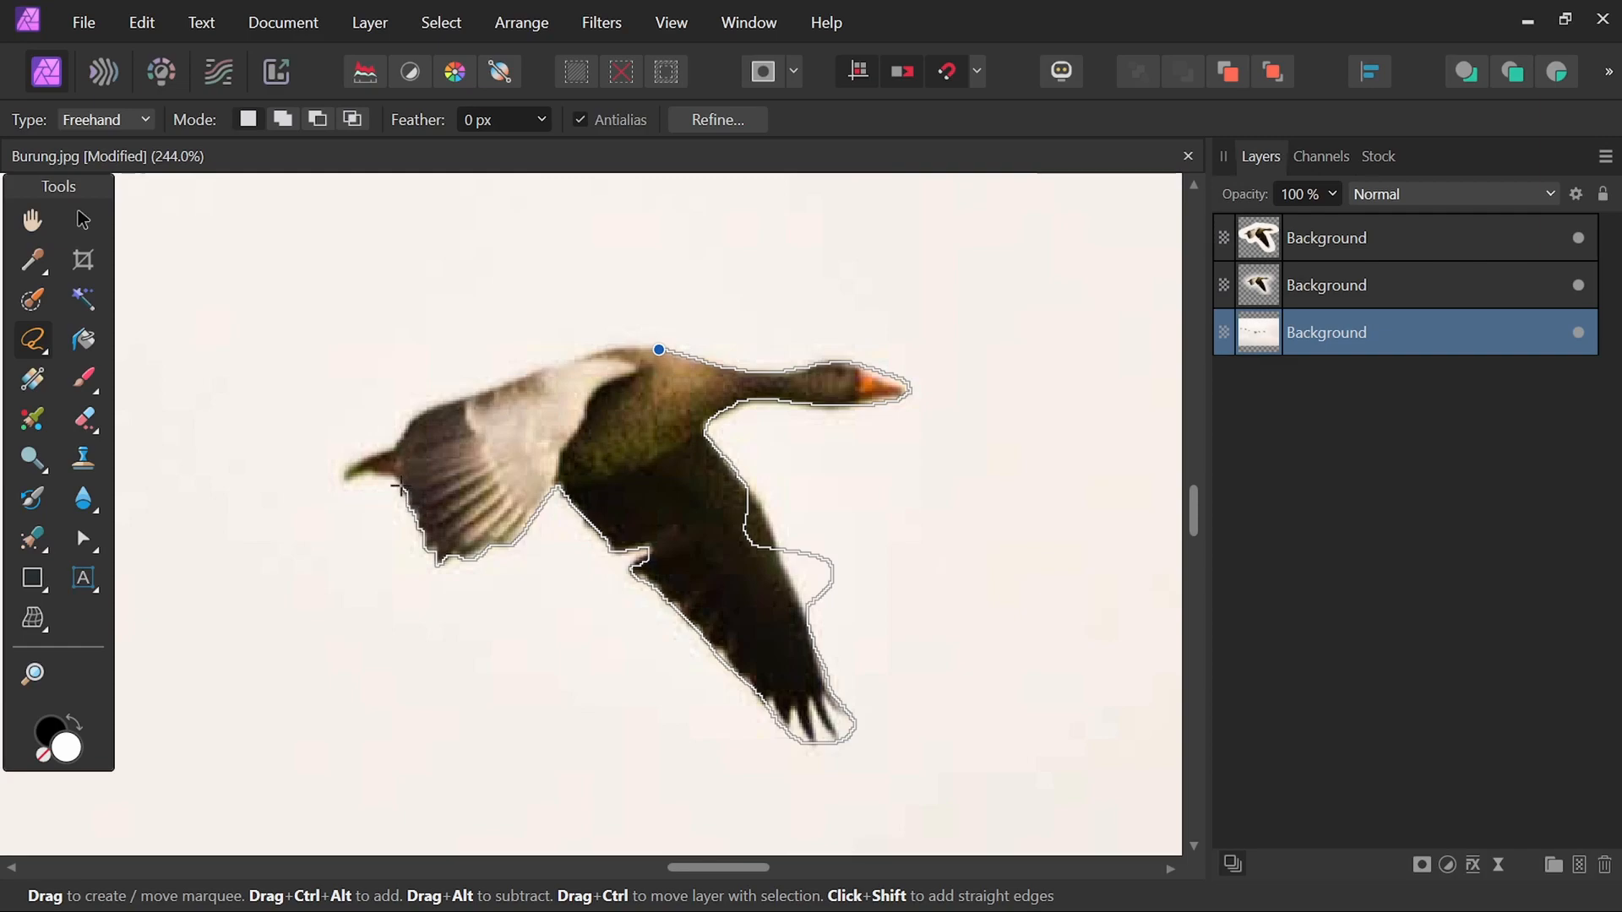
pyautogui.moveTo(388, 478); pyautogui.dragTo(359, 480)
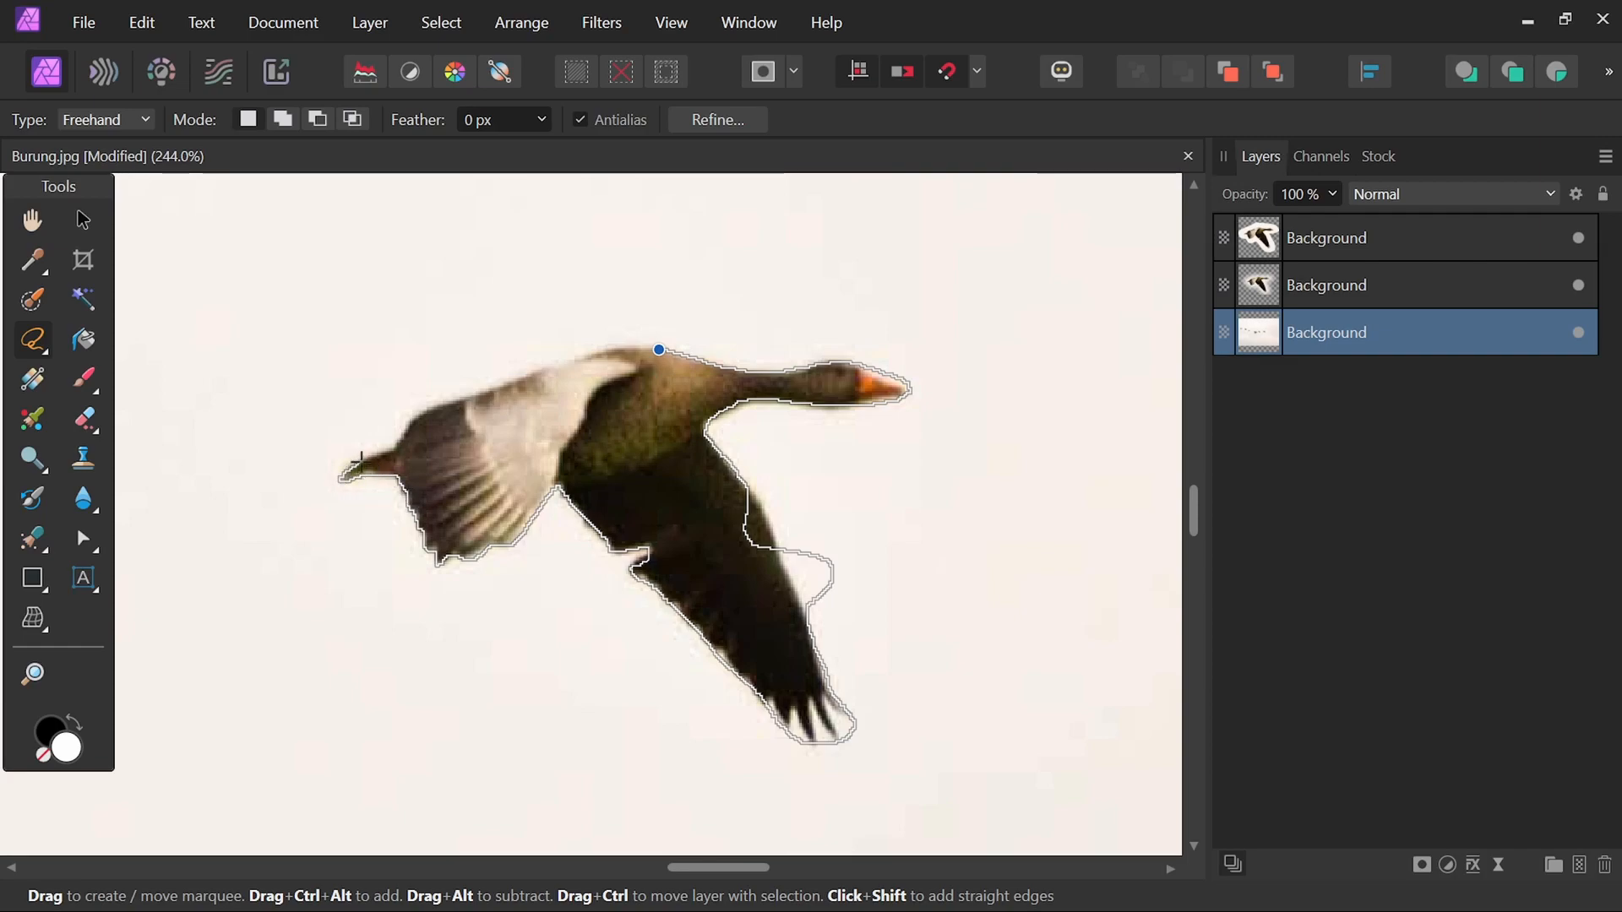
pyautogui.moveTo(498, 393); pyautogui.dragTo(661, 349)
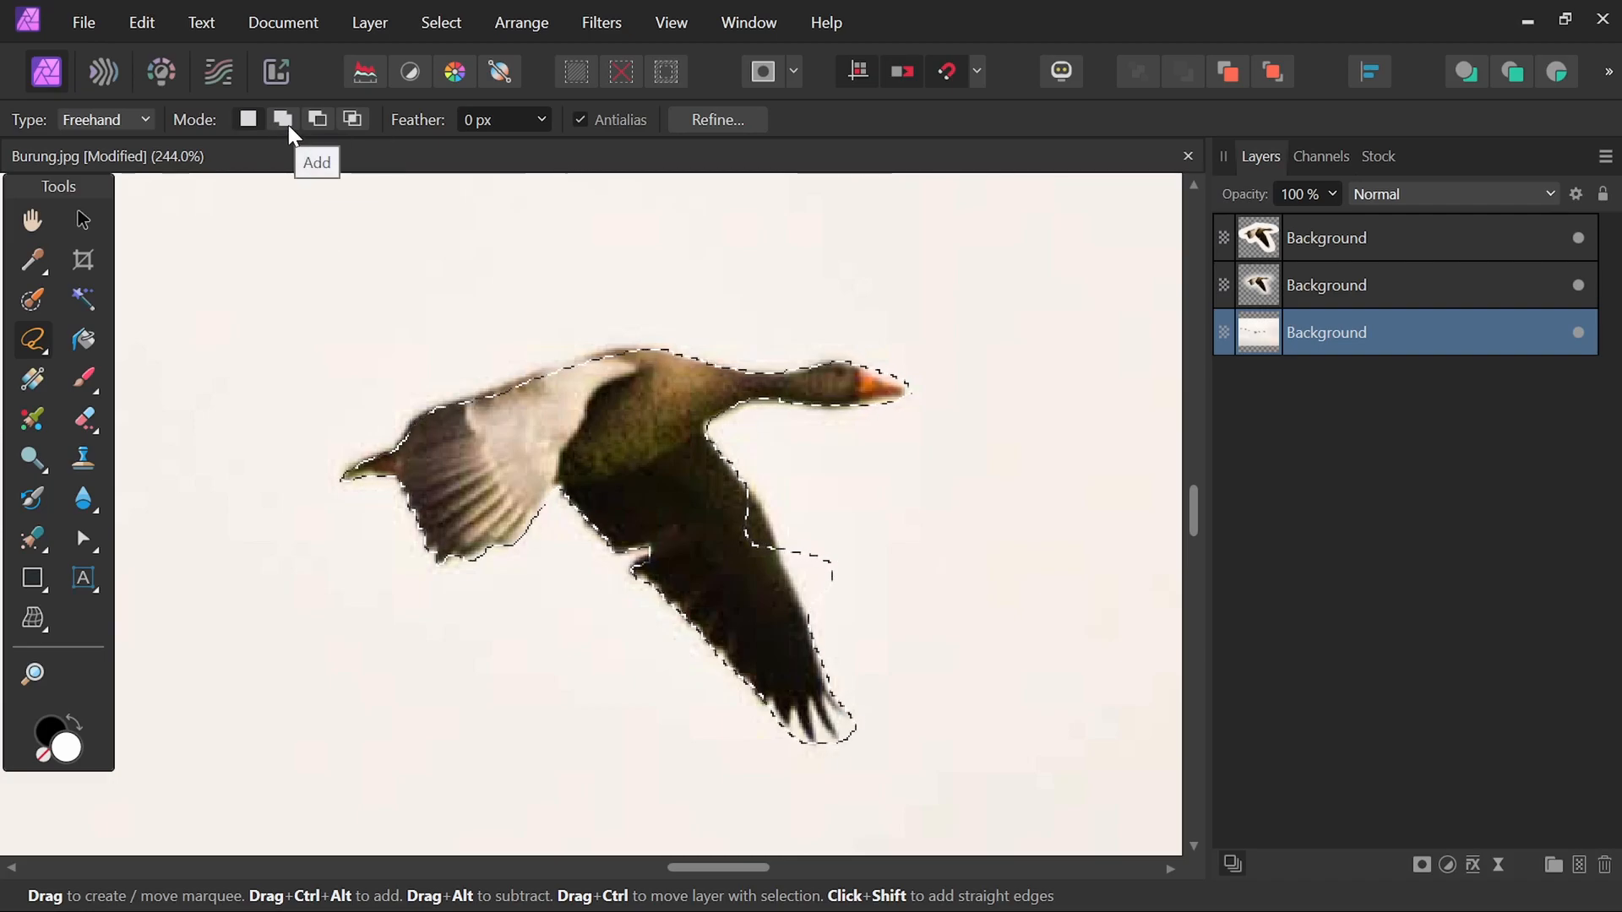
pyautogui.scroll(-3, 885, 498)
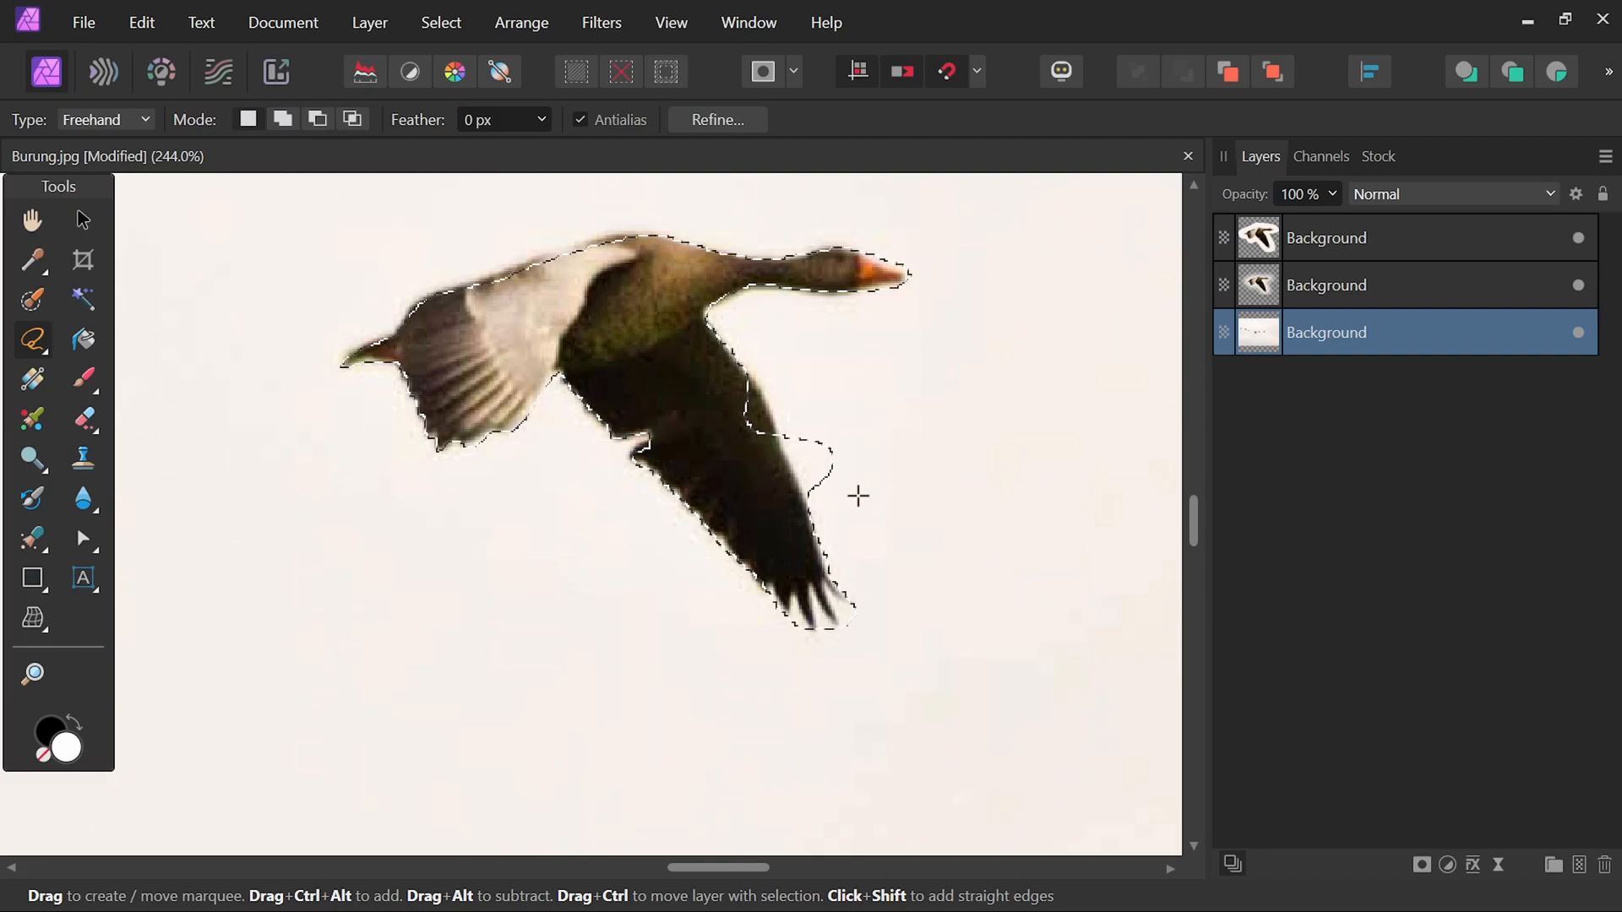
# Subtract the stray background bulge beside the goose's lower wing from the selection and tighten the wing edge.
pyautogui.scroll(2, 859, 495)
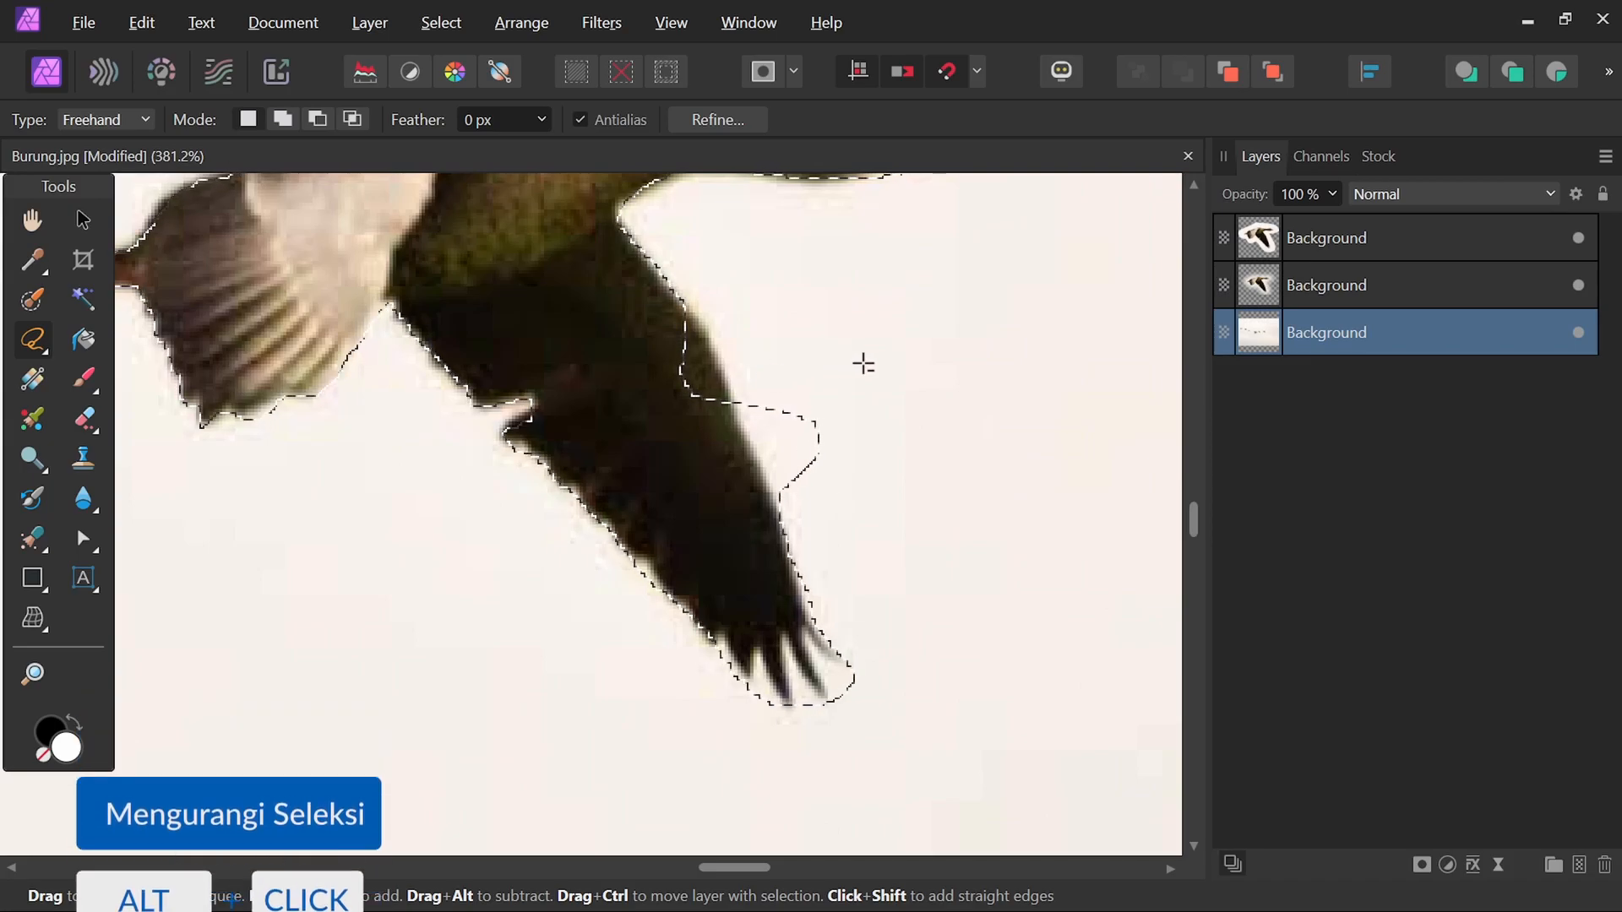
pyautogui.press('alt')
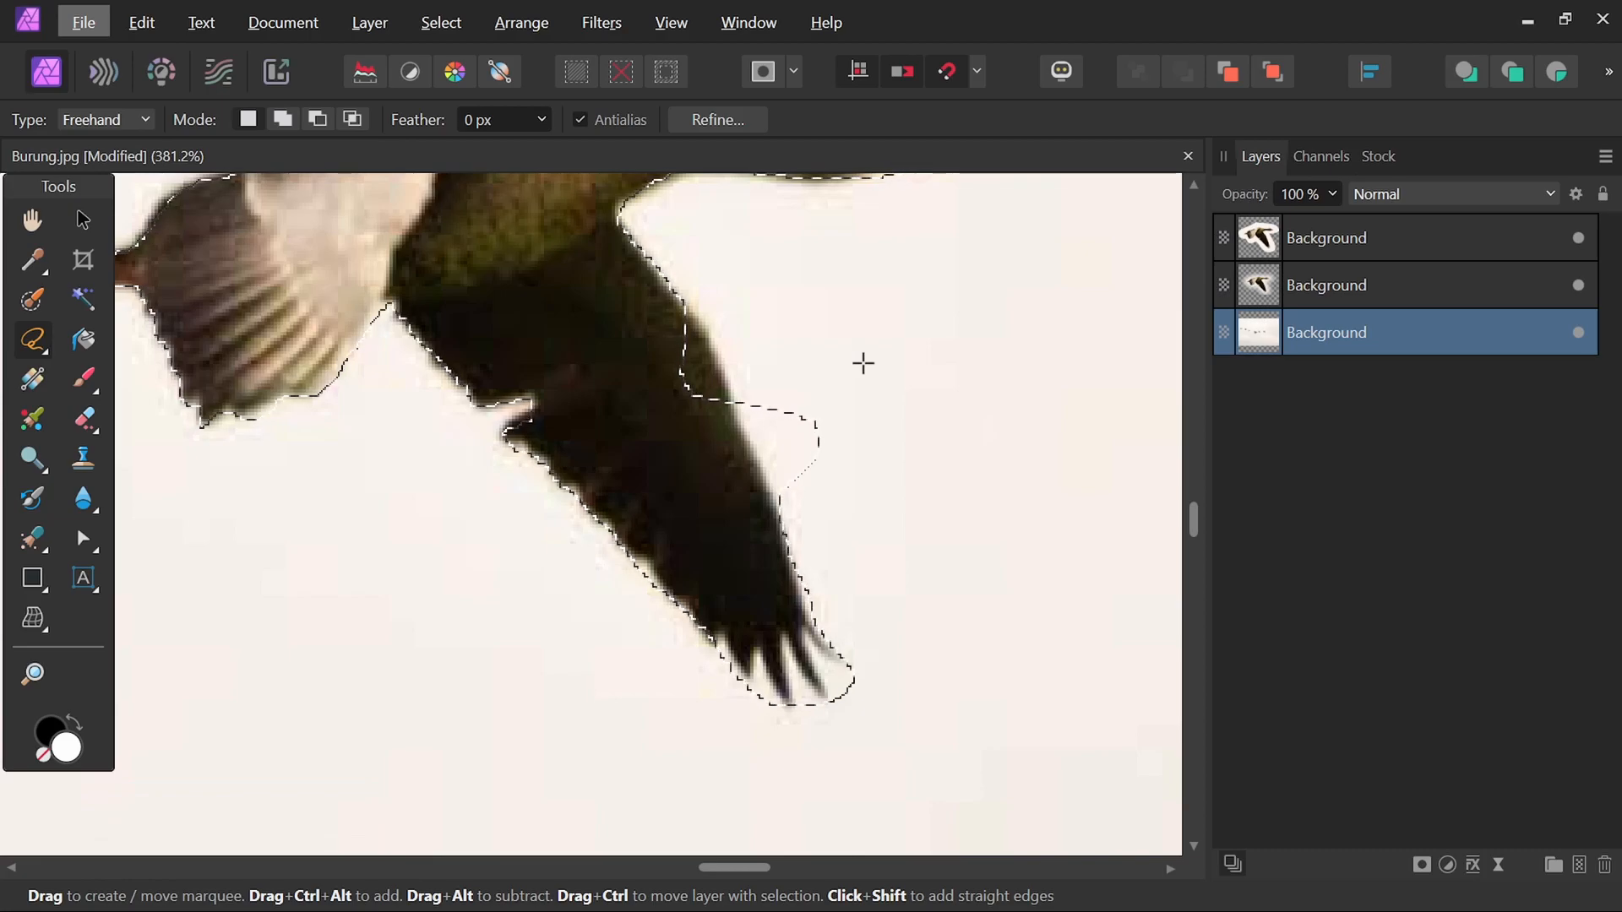
pyautogui.press('alt')
pyautogui.moveTo(720, 373); pyautogui.dragTo(733, 397)
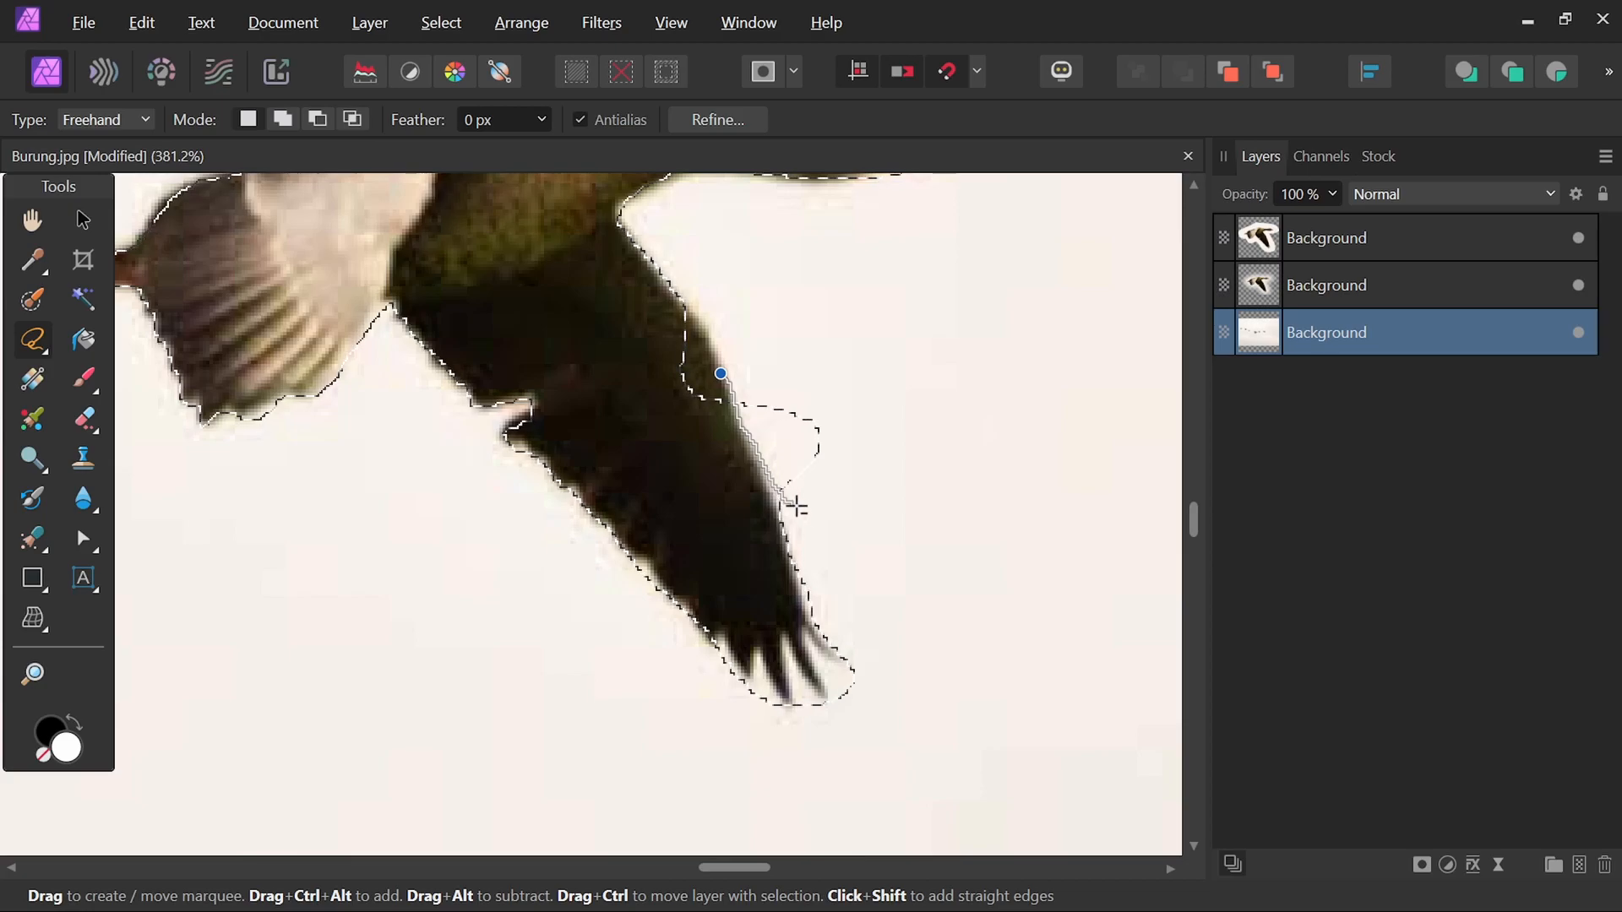
pyautogui.moveTo(893, 427); pyautogui.dragTo(764, 344)
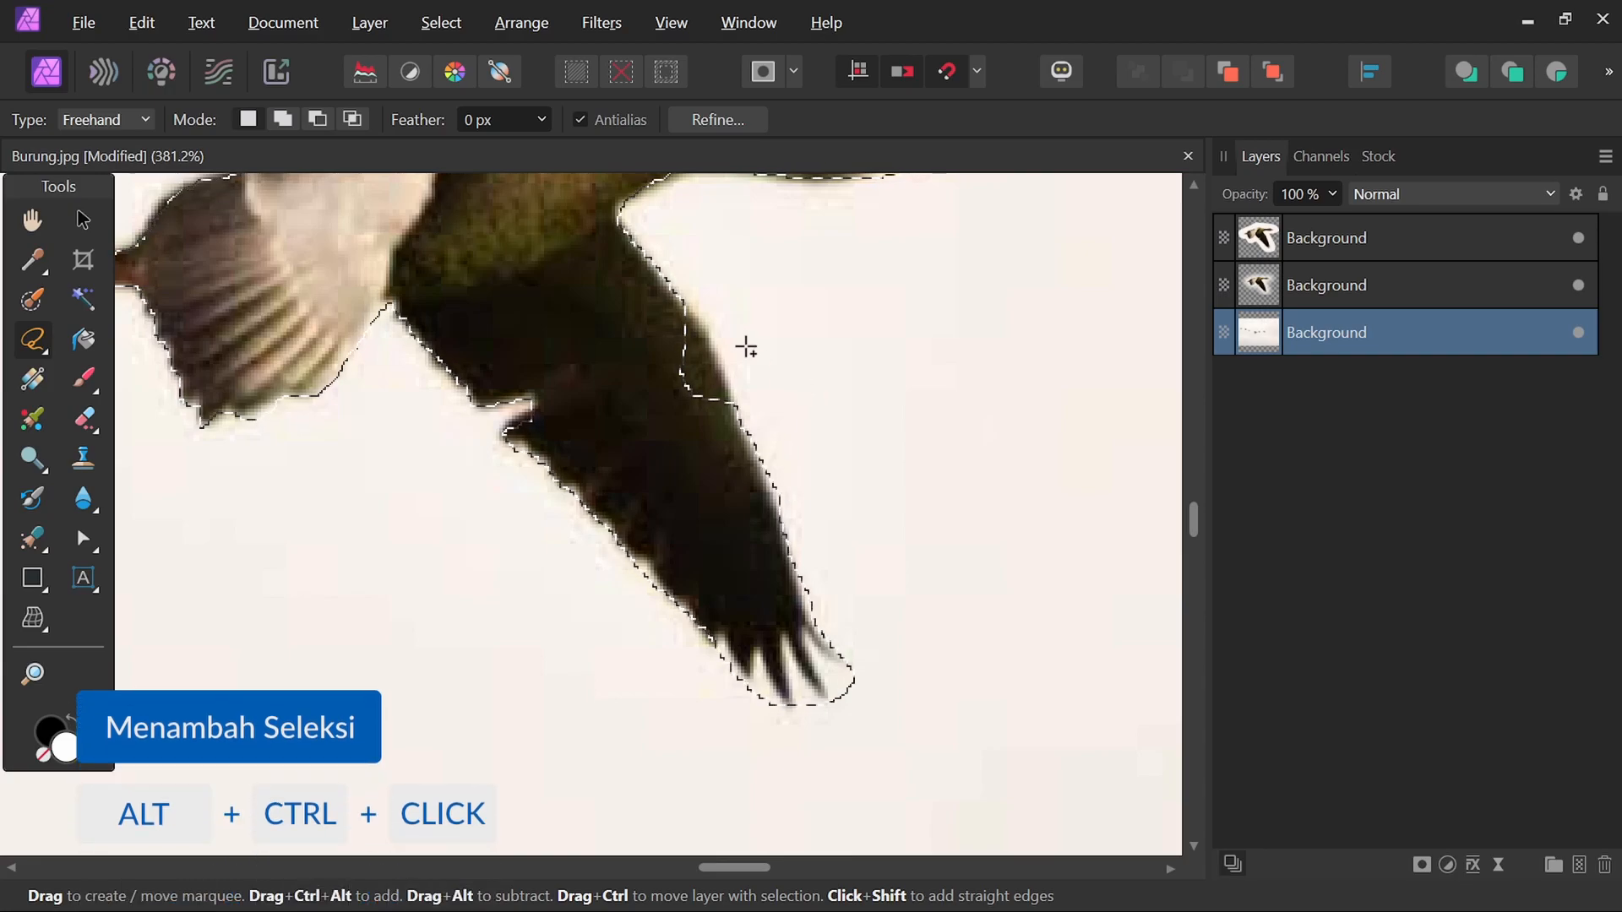
pyautogui.moveTo(680, 296); pyautogui.dragTo(708, 342)
pyautogui.moveTo(738, 414)
pyautogui.mouseDown()
pyautogui.moveTo(696, 451)
pyautogui.moveTo(657, 431)
pyautogui.mouseUp()
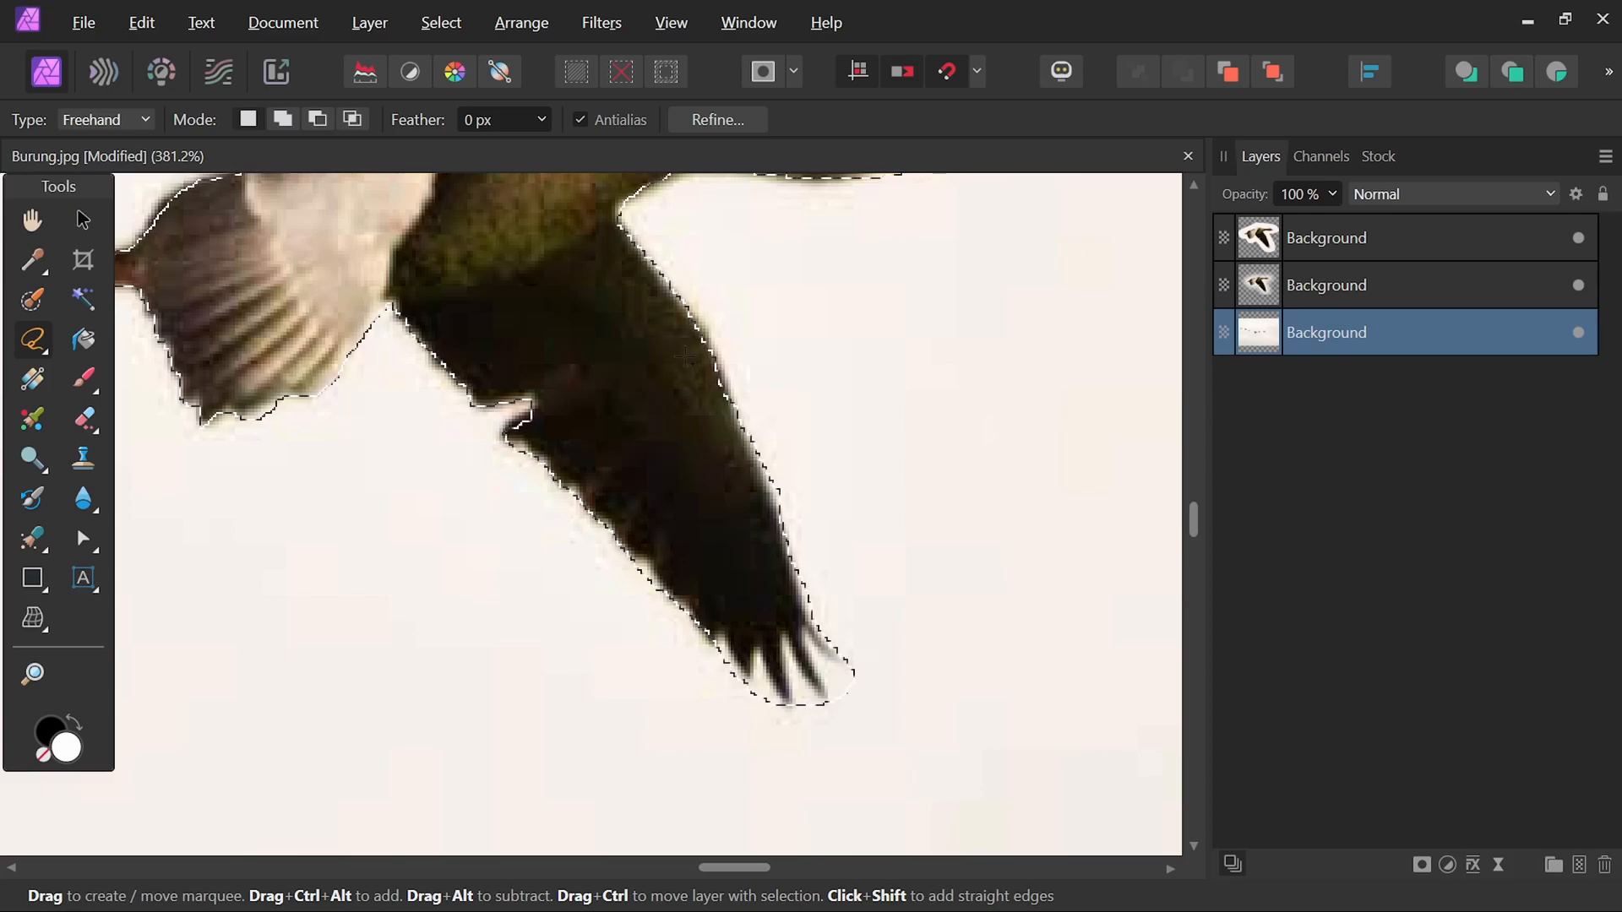
# Subtract the gaps between the wingtip feathers from the selection at very high zoom.
pyautogui.scroll(-3, 874, 614)
pyautogui.scroll(5, 870, 582)
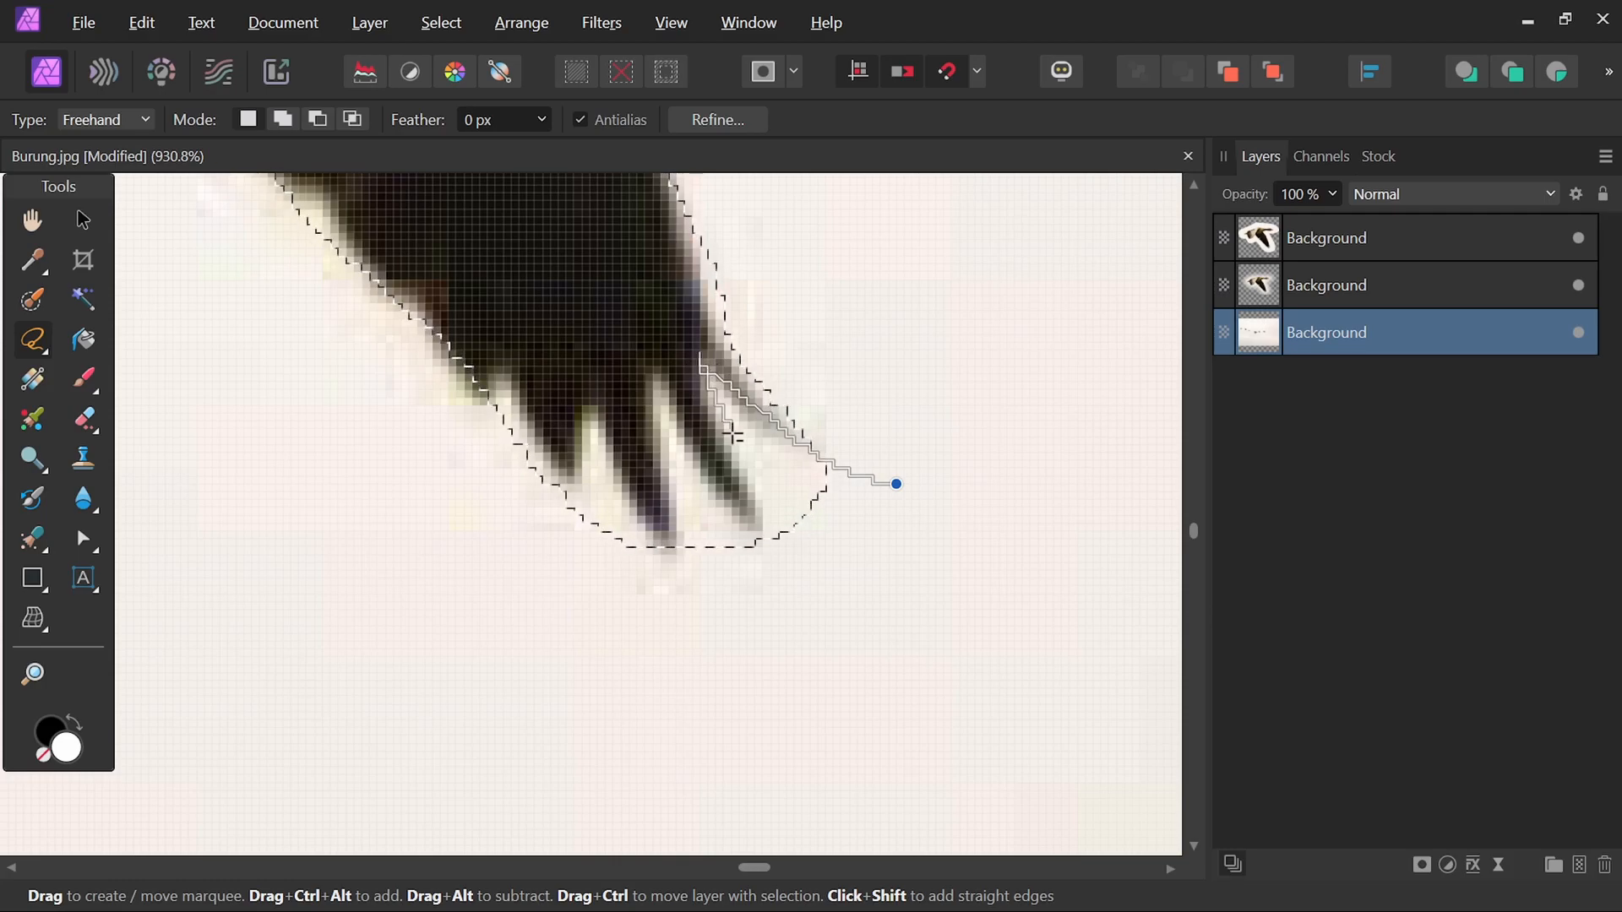
pyautogui.moveTo(828, 585); pyautogui.dragTo(1014, 571)
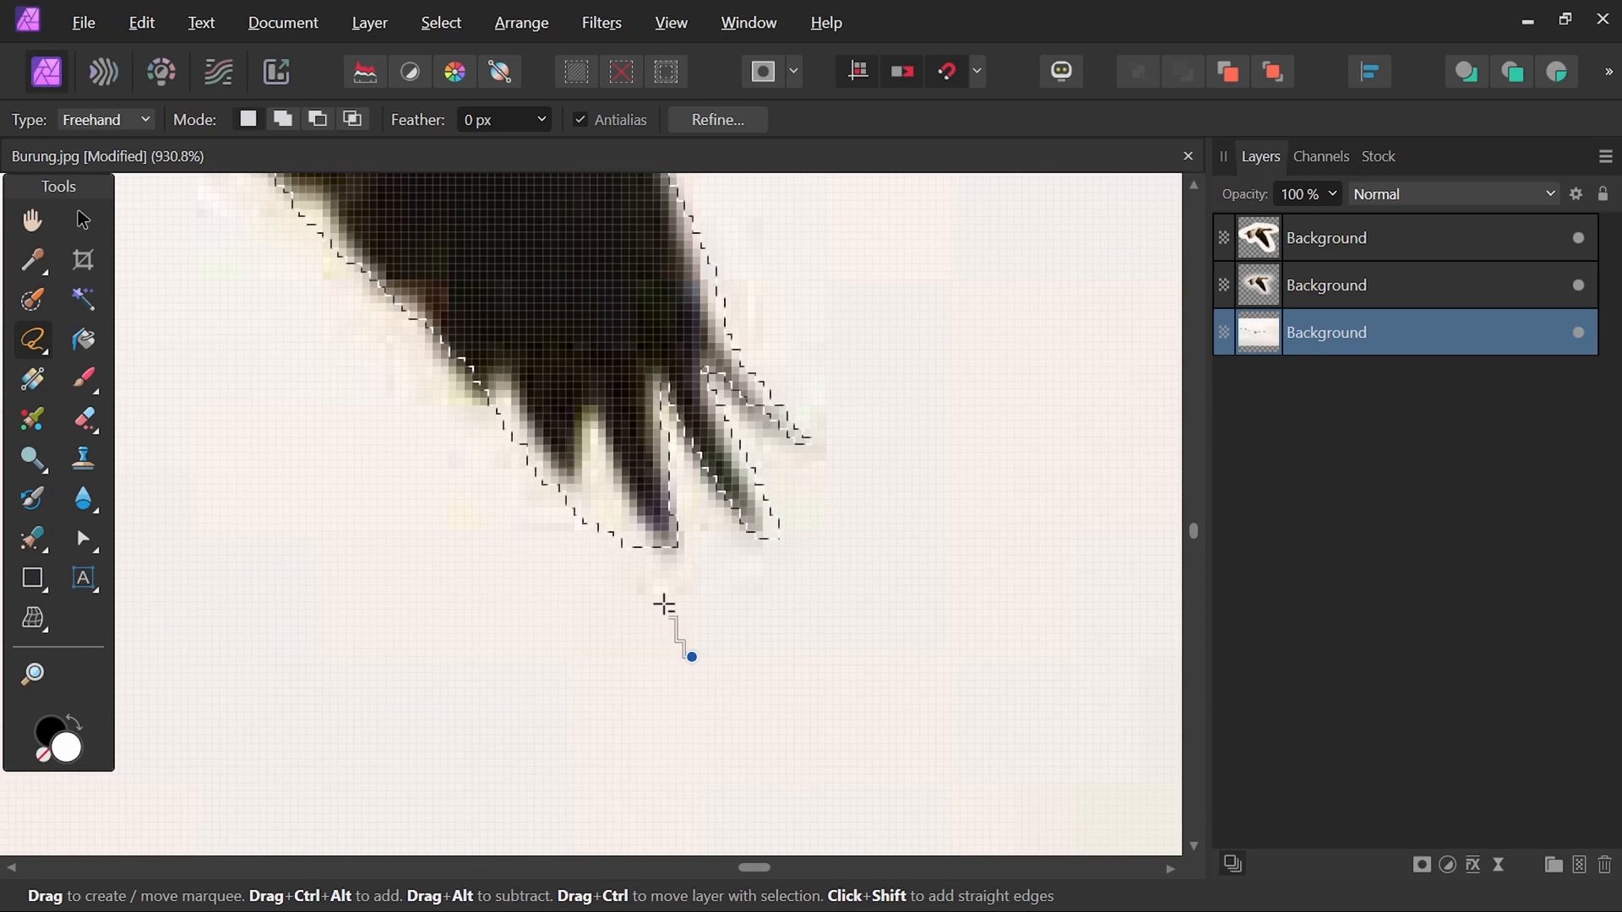
pyautogui.moveTo(580, 469); pyautogui.dragTo(634, 727)
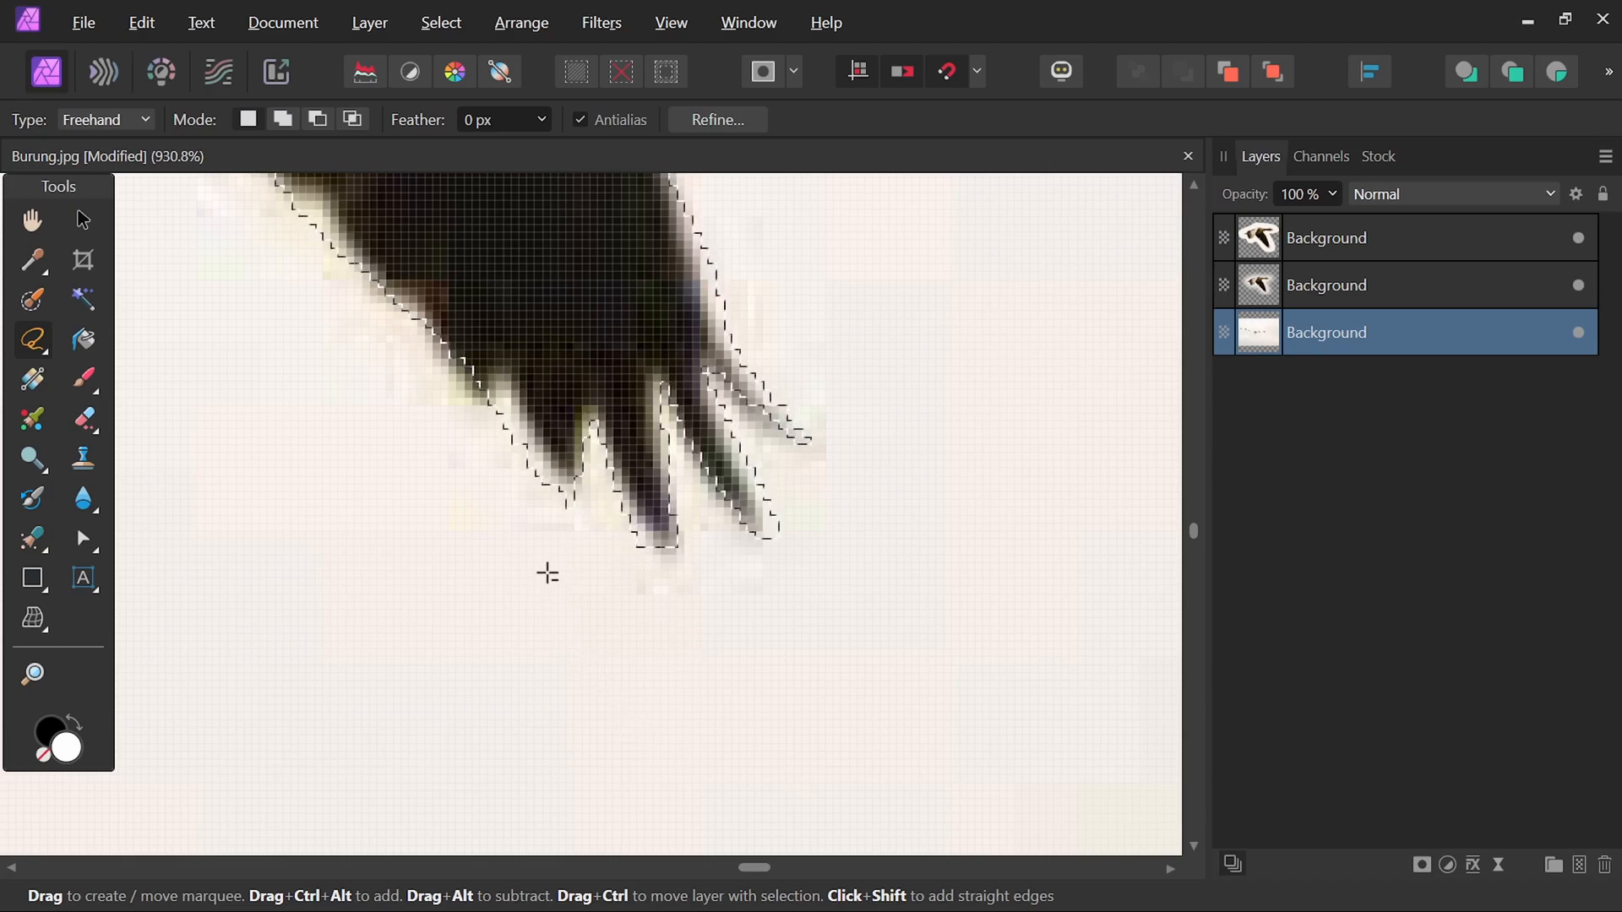
# Zoom and pan around the goose to check the traced selection edges.
pyautogui.scroll(-5, 498, 540)
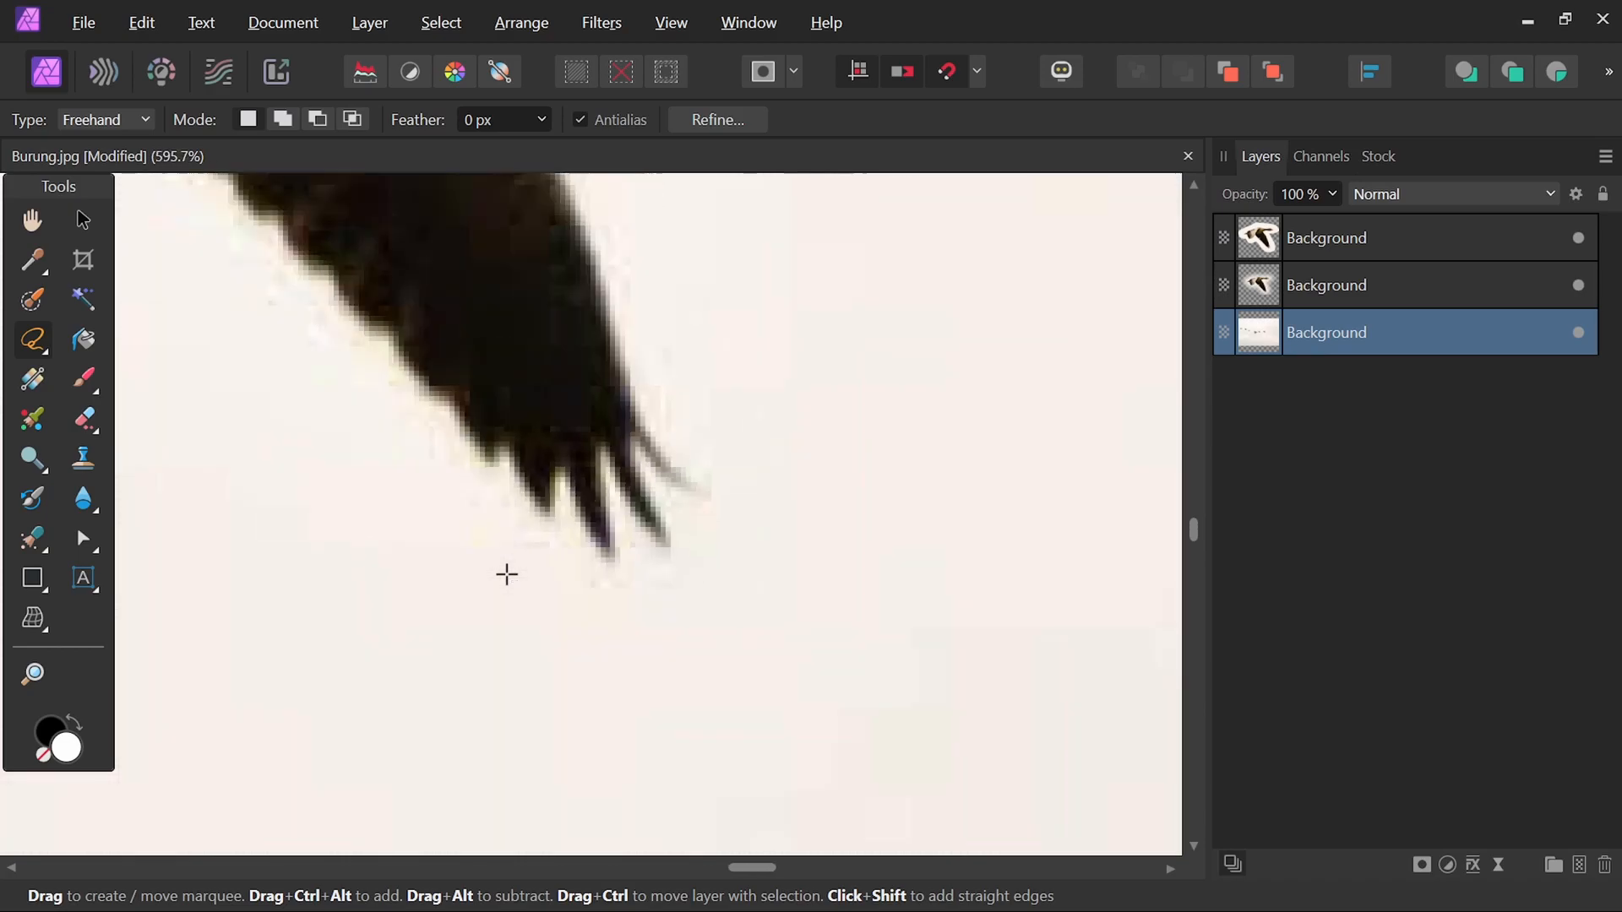
pyautogui.moveTo(448, 535); pyautogui.dragTo(745, 536)
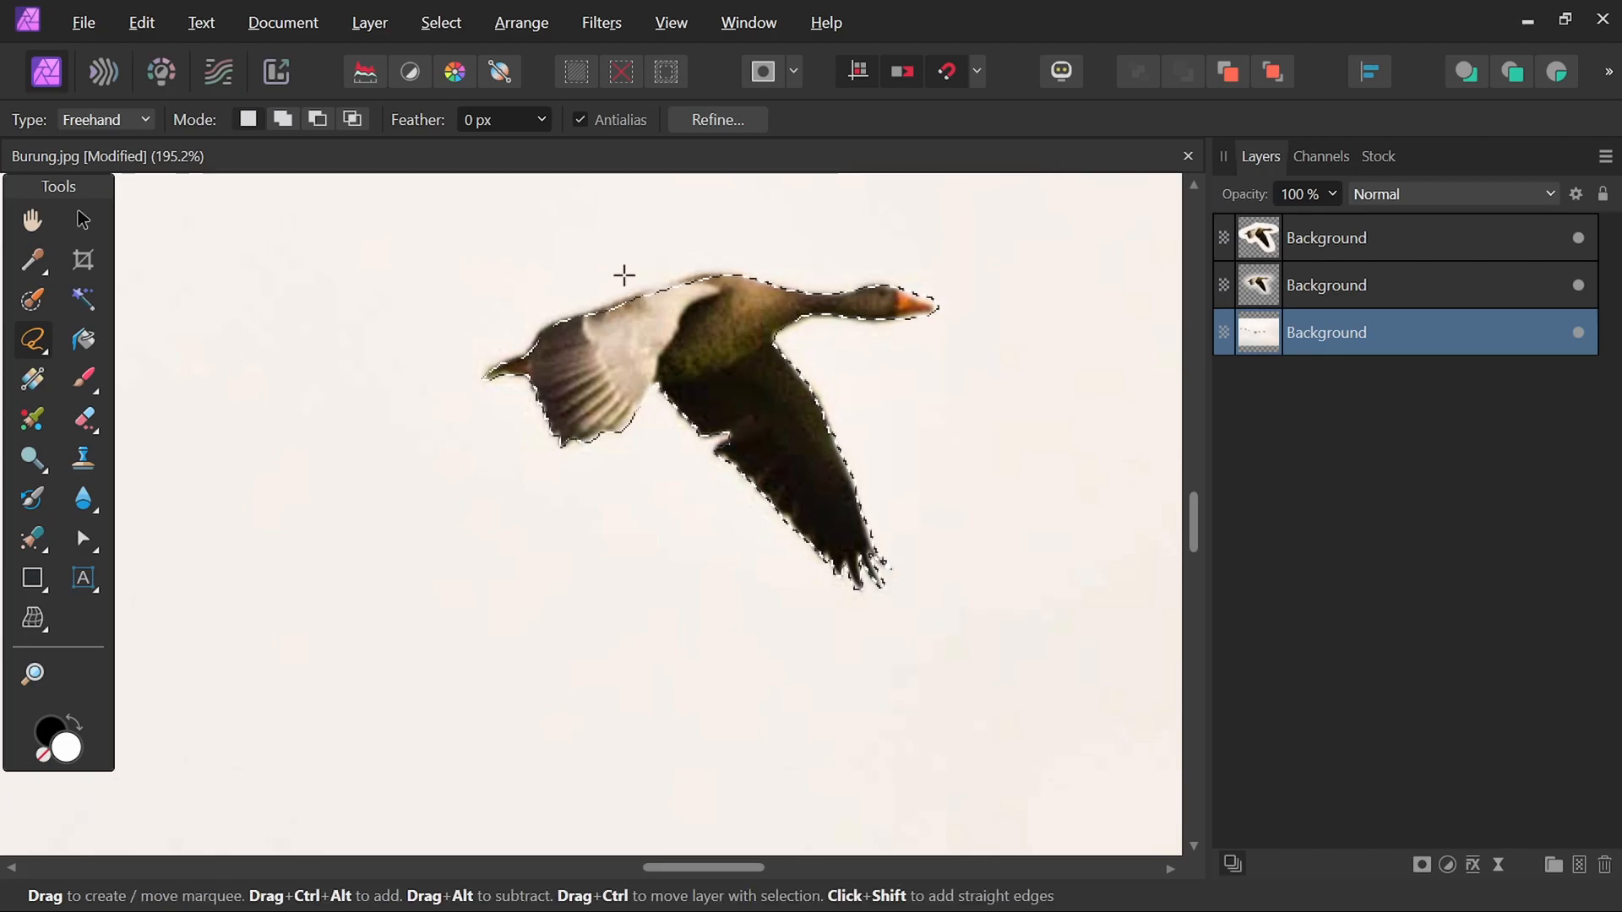
pyautogui.scroll(4, 642, 275)
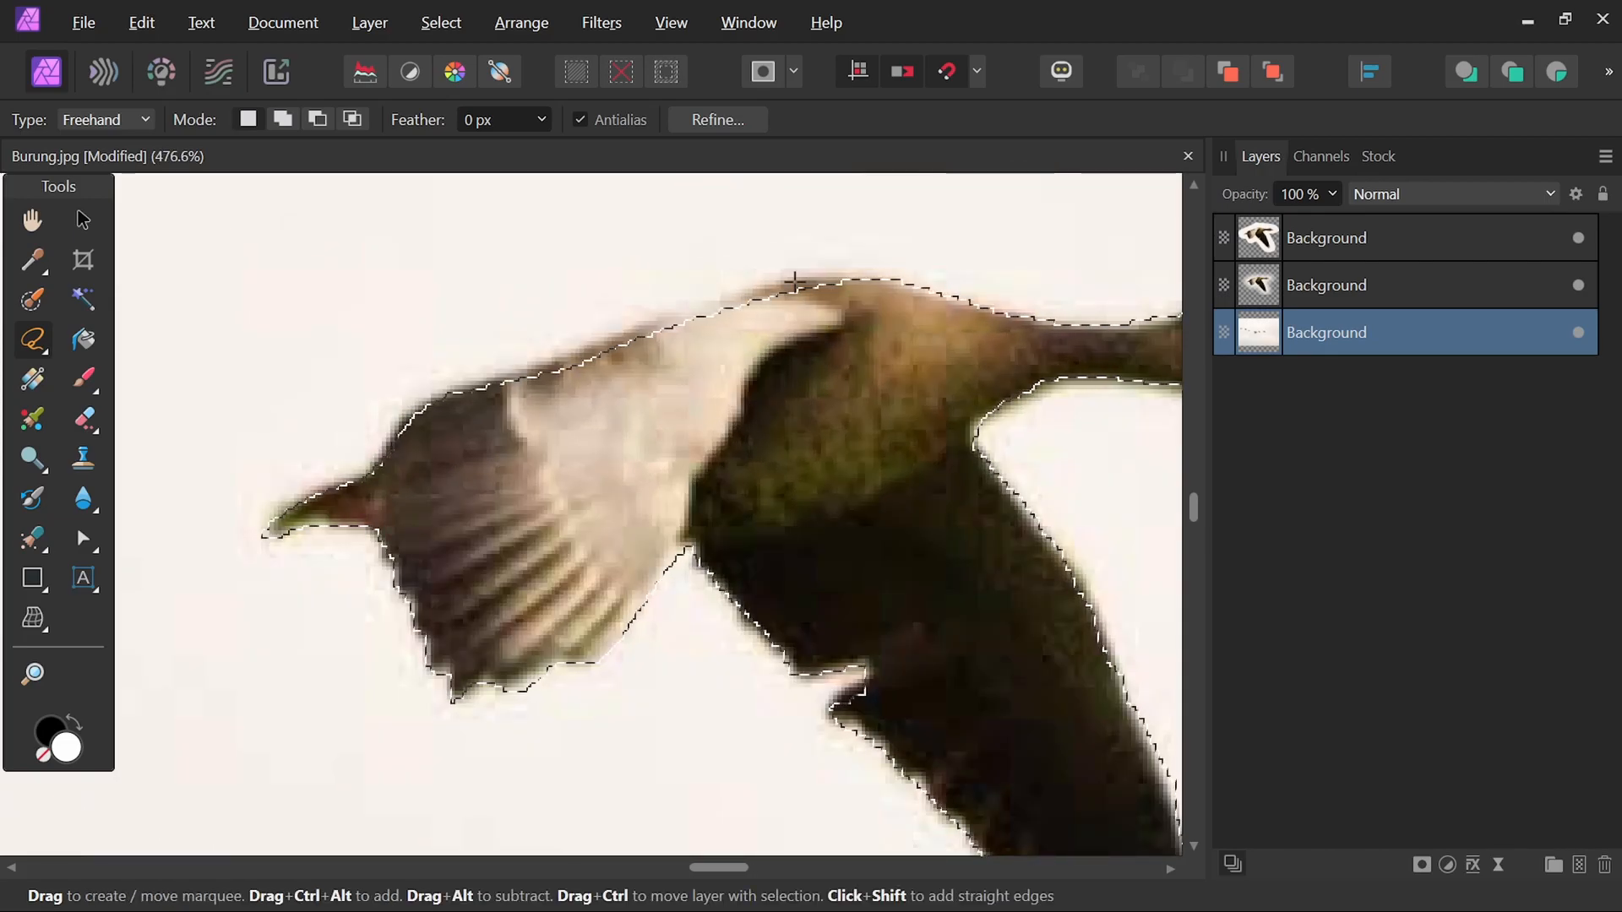
pyautogui.click(886, 276)
pyautogui.moveTo(809, 276)
pyautogui.mouseDown()
pyautogui.moveTo(441, 391)
pyautogui.moveTo(452, 416)
pyautogui.mouseUp()
pyautogui.scroll(-1, 652, 471)
pyautogui.scroll(-4, 652, 471)
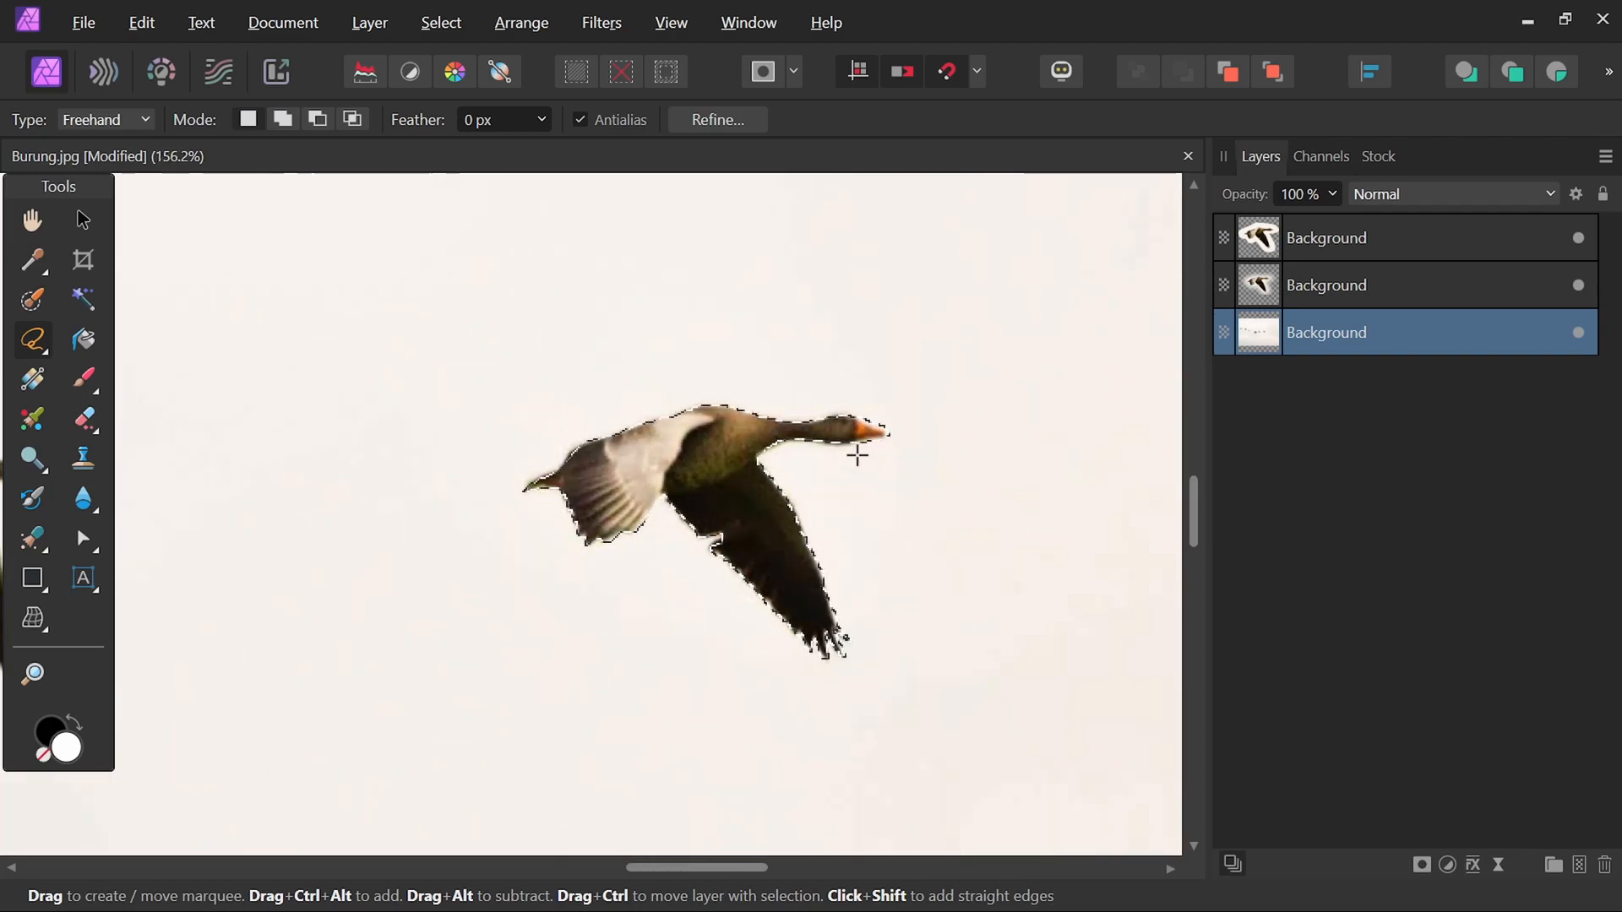
# Copy the precisely traced goose selection onto a new layer.
pyautogui.scroll(-5, 857, 457)
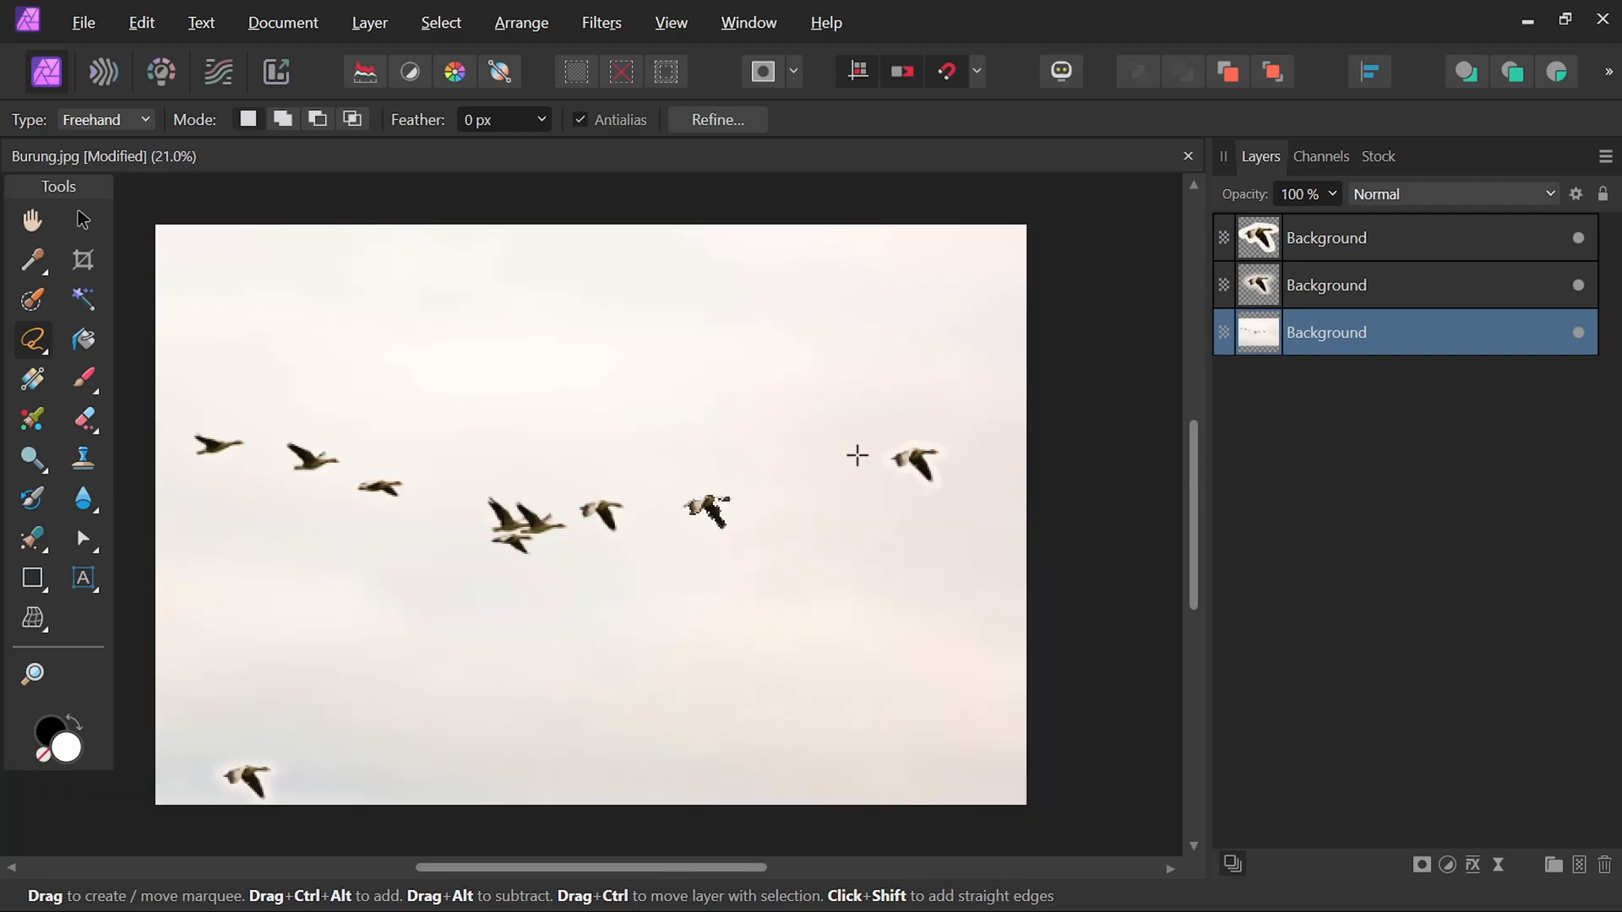
pyautogui.hotkey('ctrl', '0')
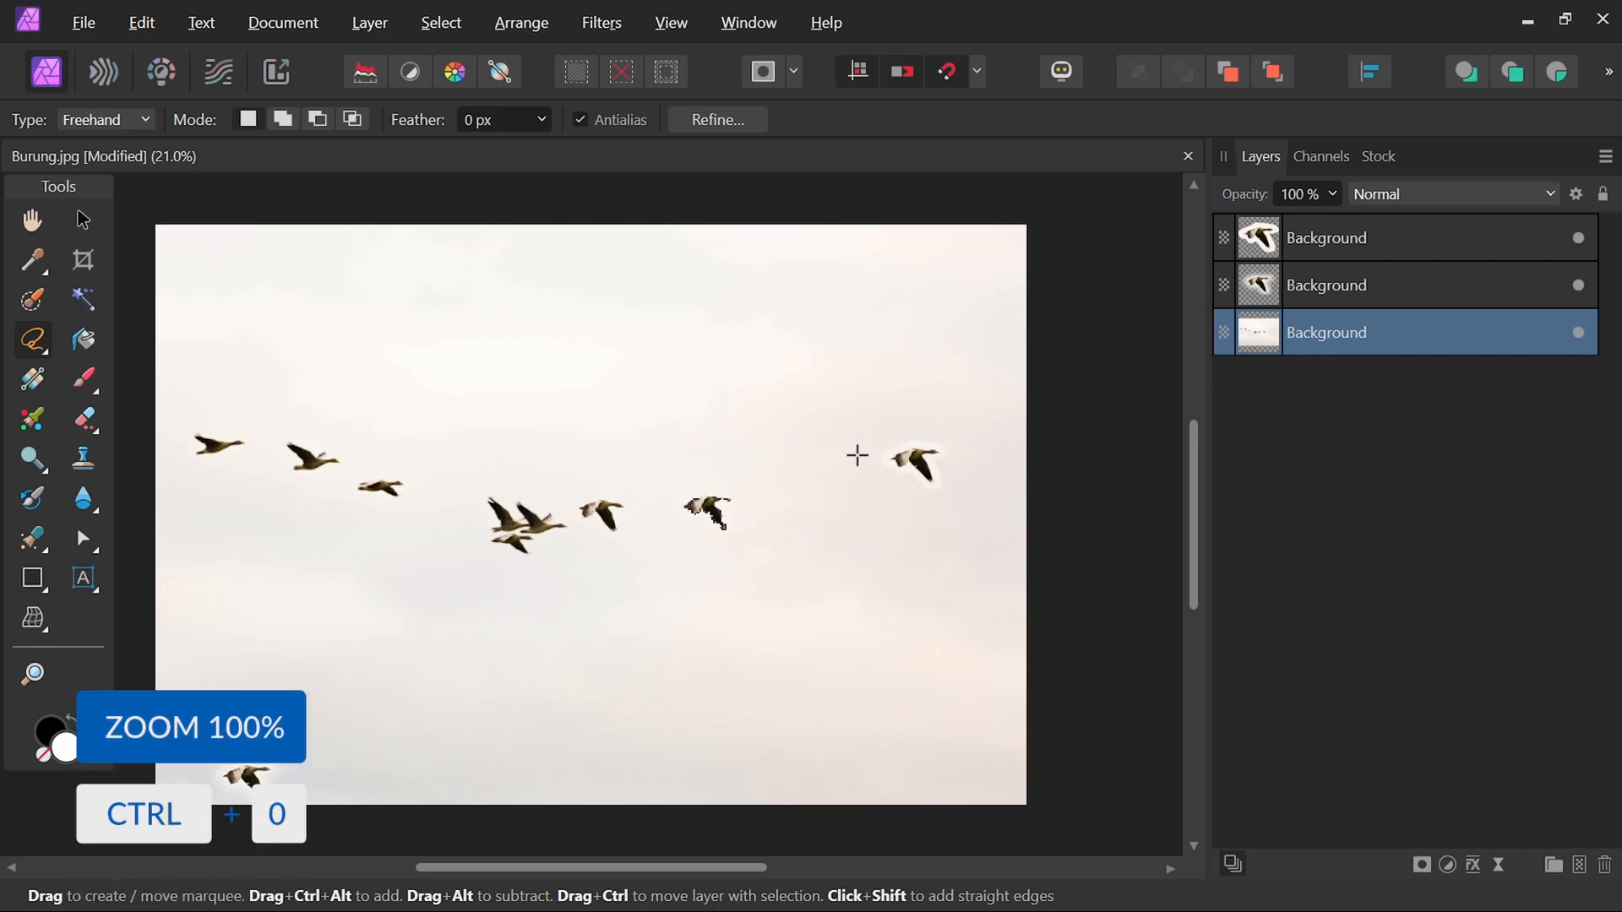
pyautogui.hotkey('ctrl', 'j')
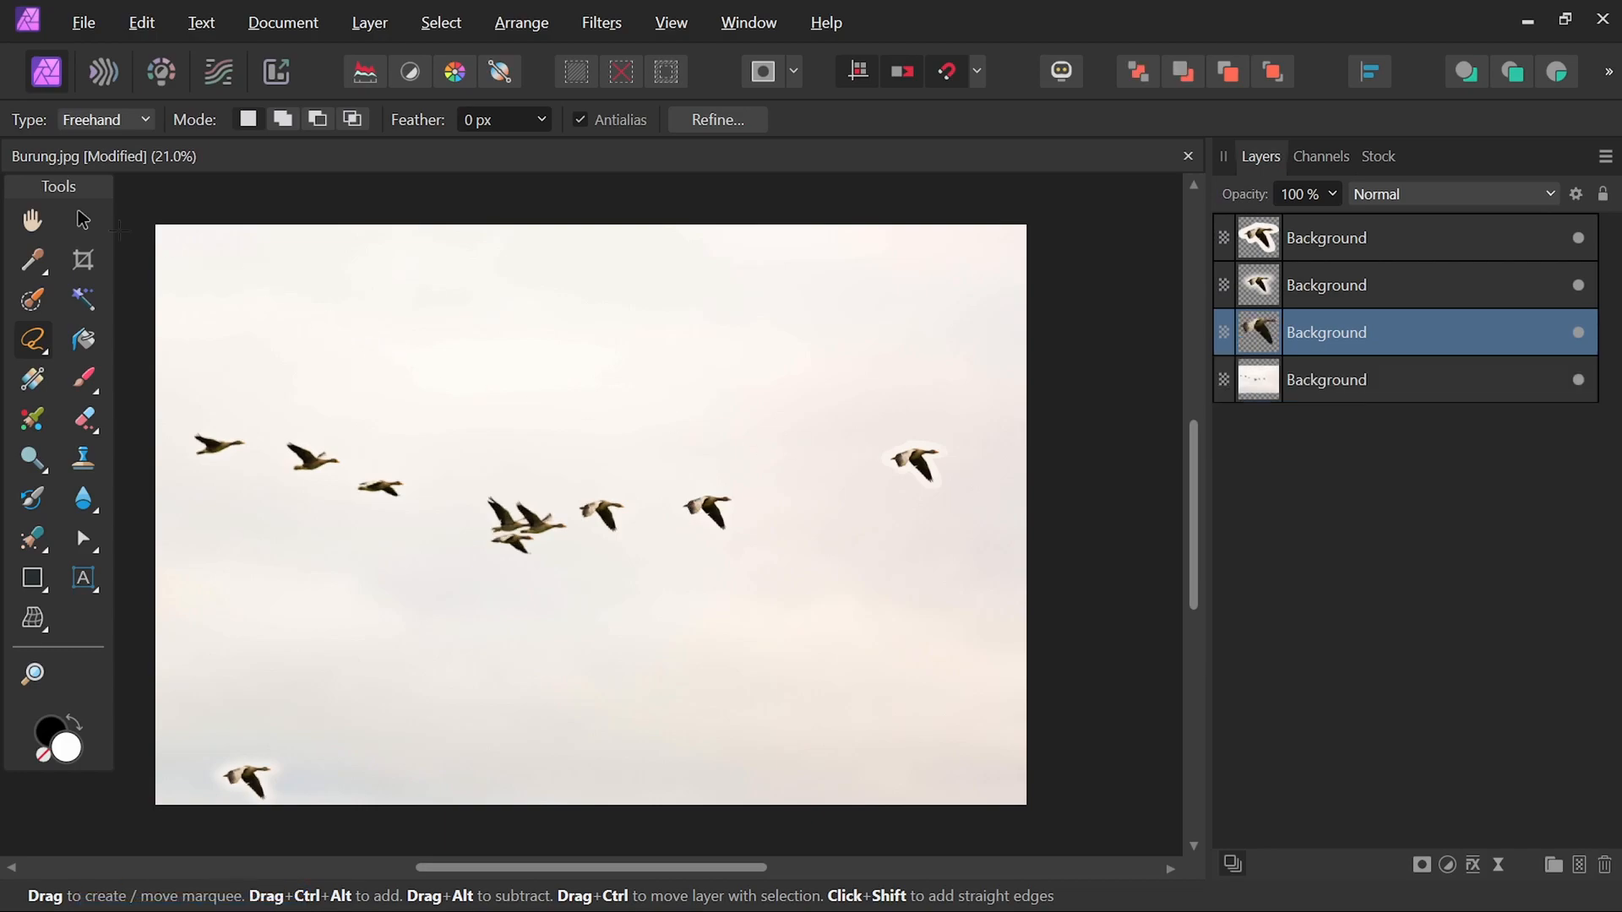
# Move the traced goose copy down and to the left, below the flock, and deselect it.
pyautogui.click(69, 218)
pyautogui.moveTo(708, 520); pyautogui.dragTo(429, 560)
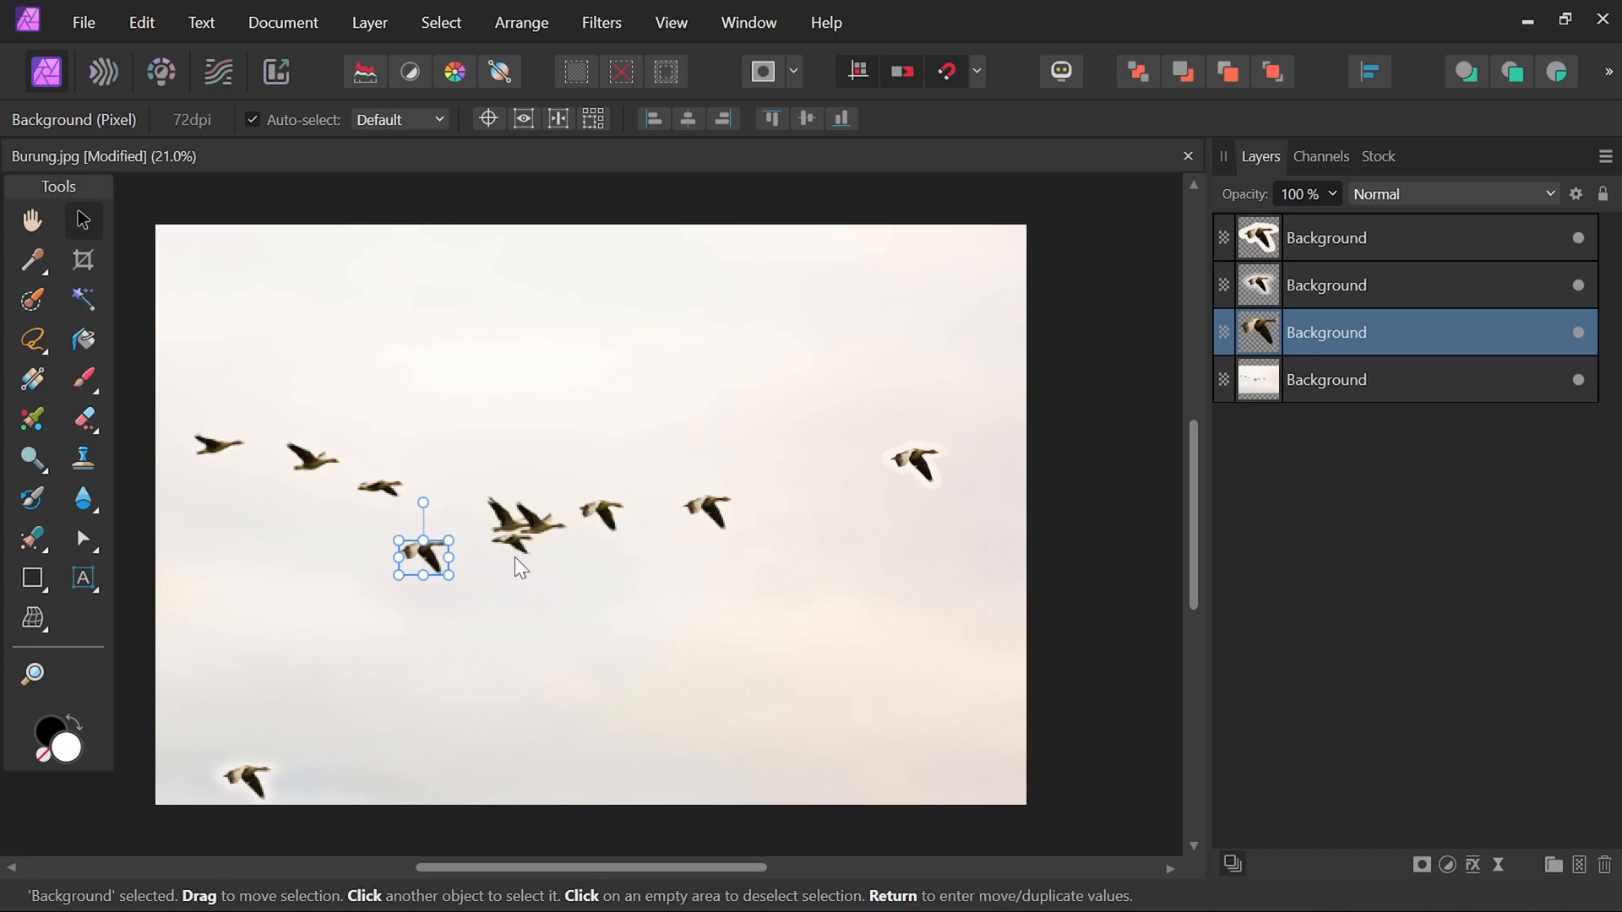
pyautogui.click(1114, 529)
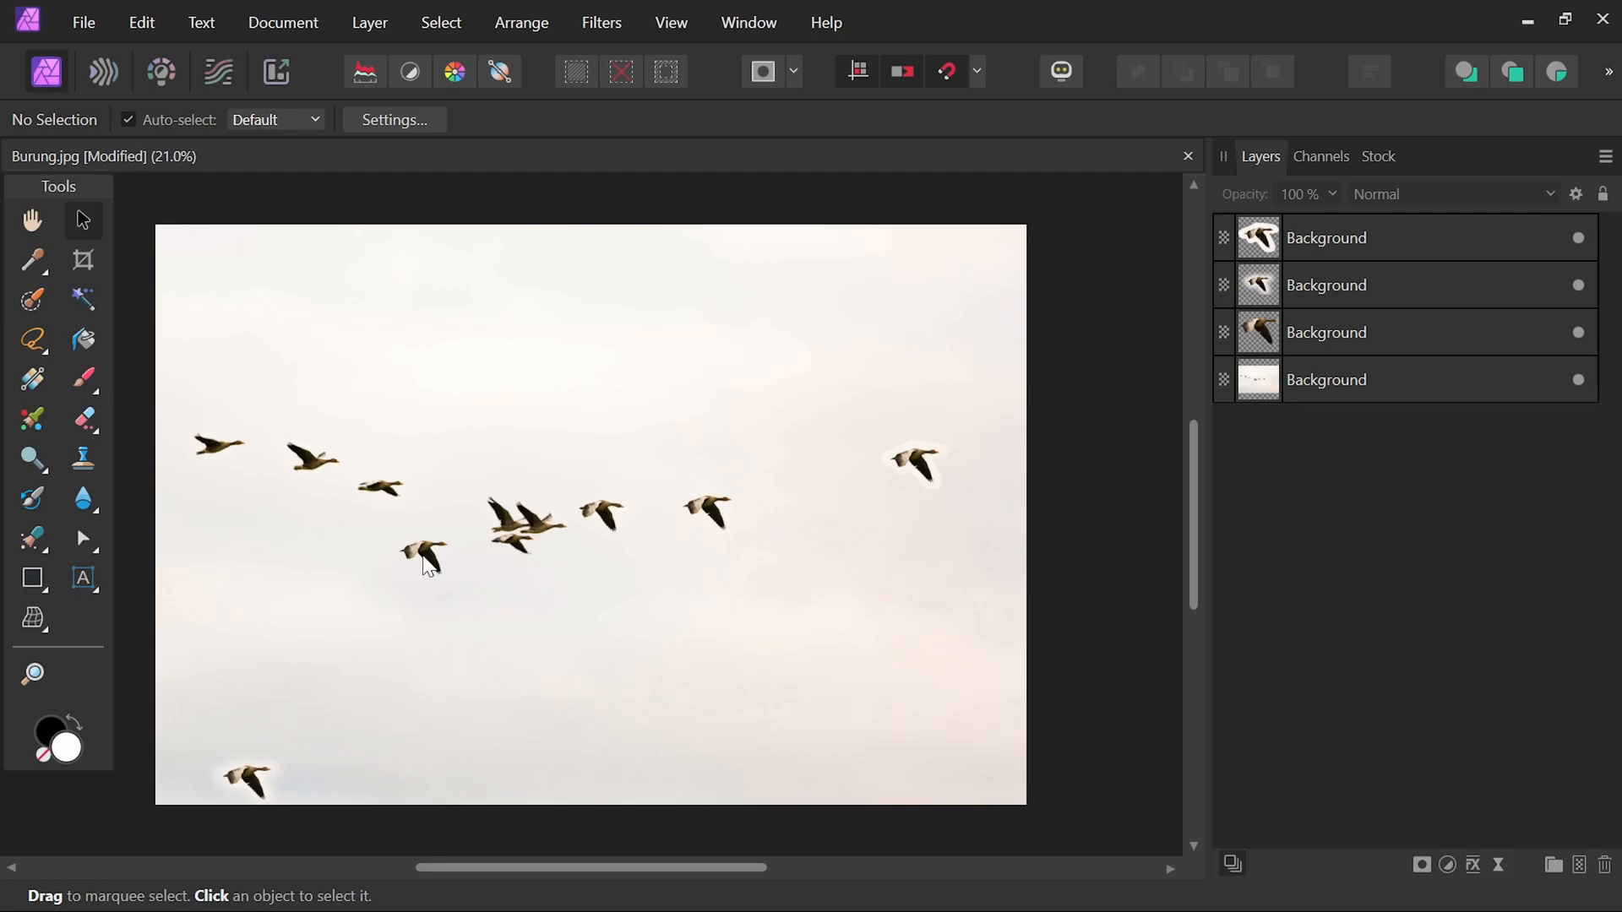
# Select the traced goose copy and scale it down slightly from its corner handle.
pyautogui.click(428, 568)
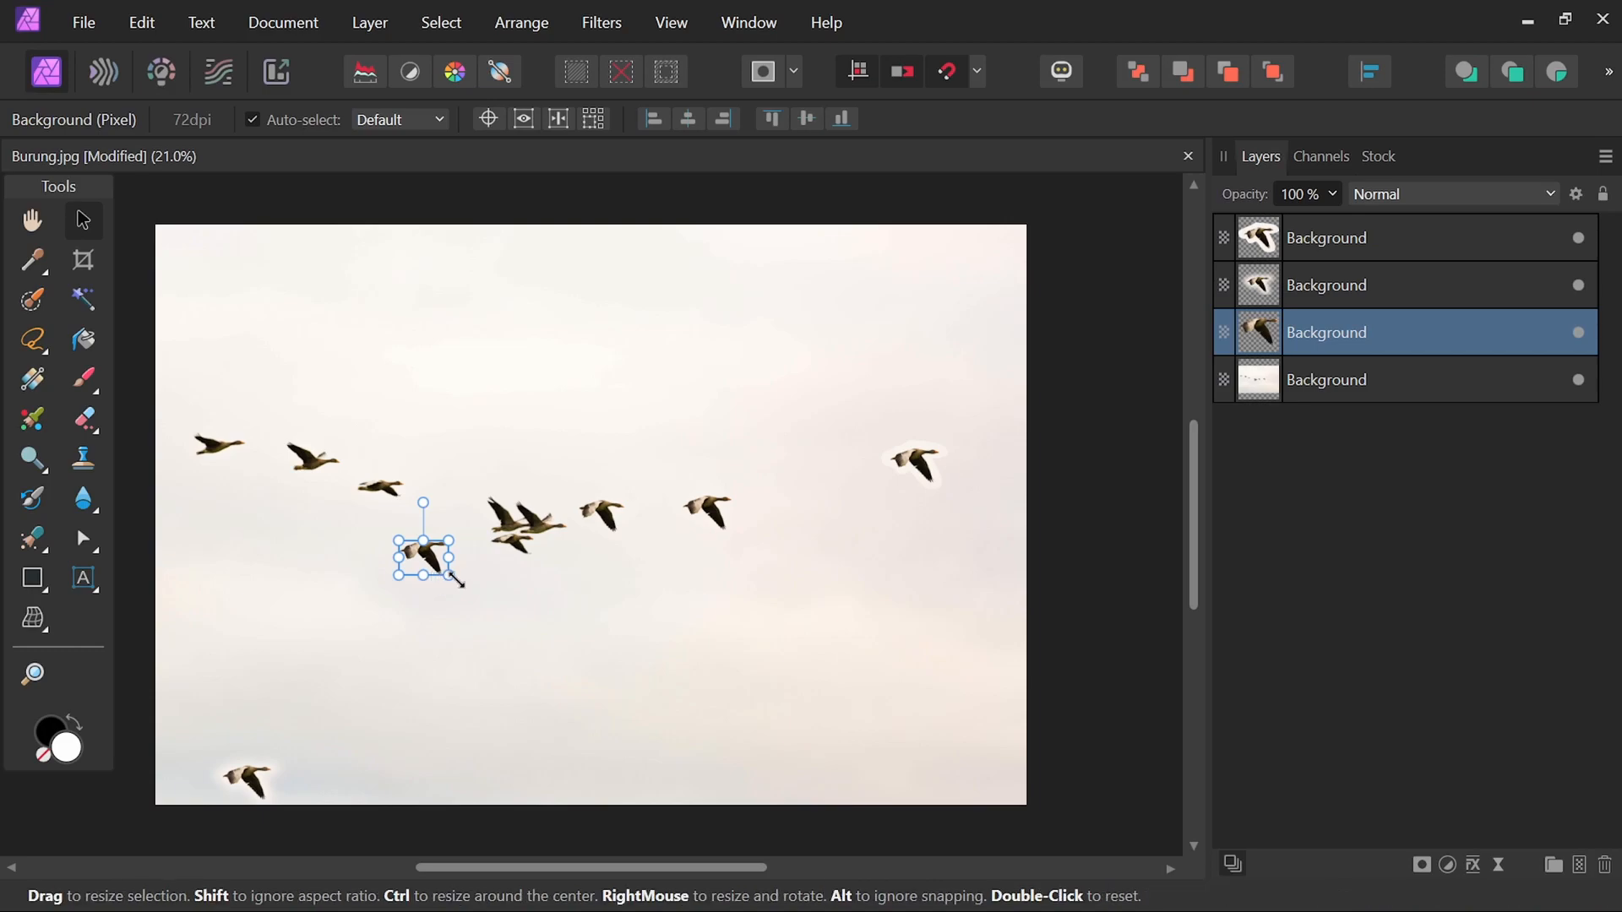
pyautogui.moveTo(458, 583); pyautogui.dragTo(461, 581)
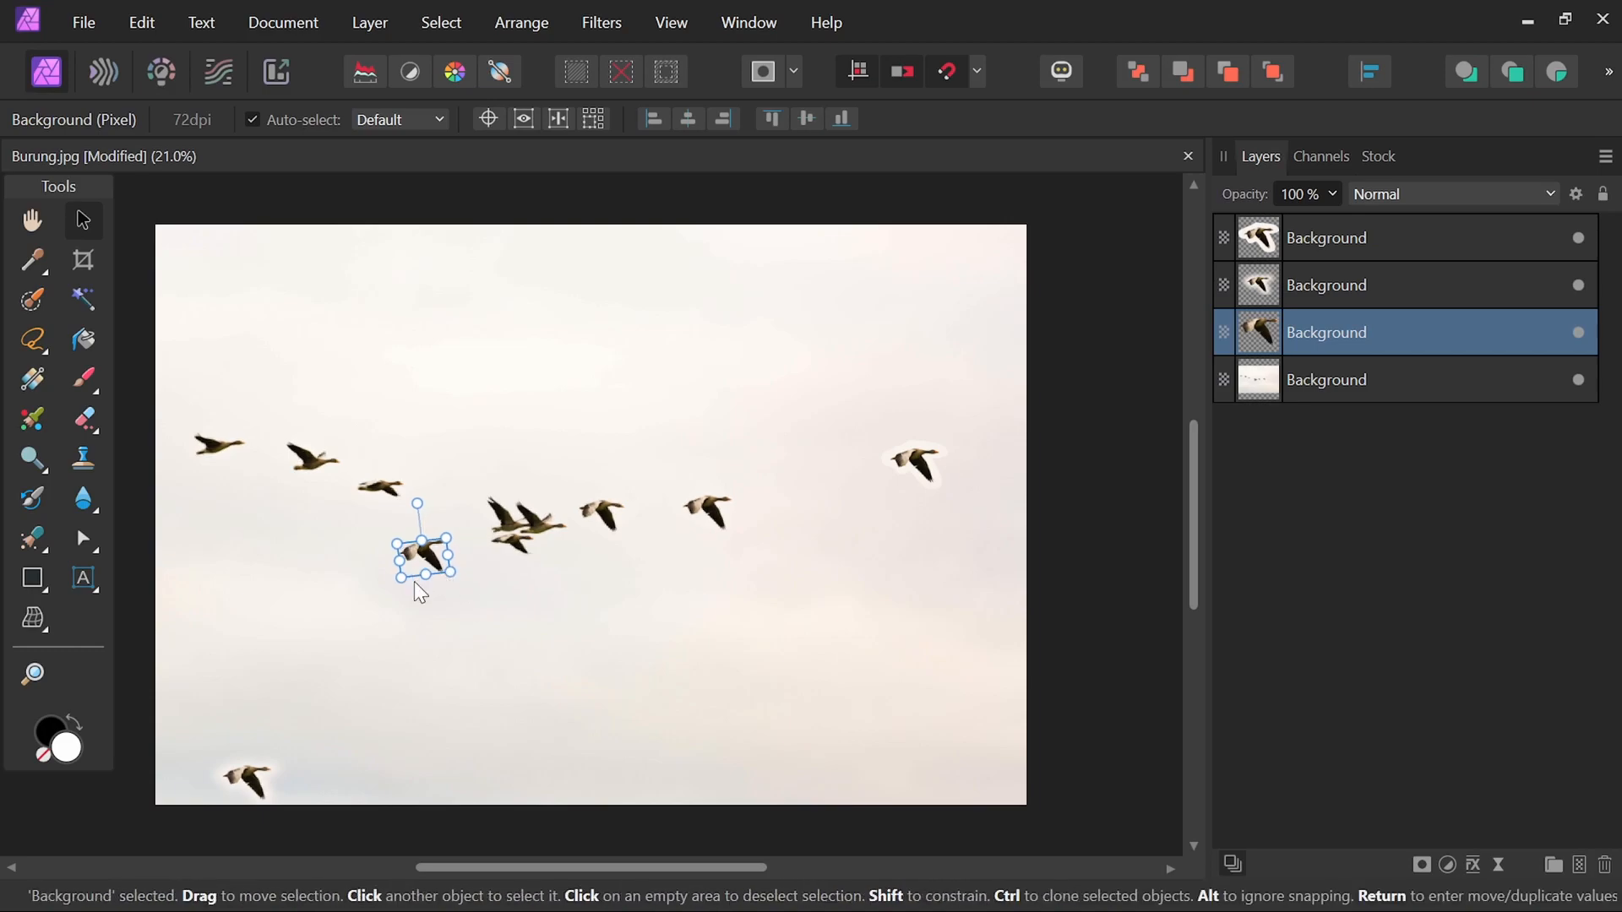
pyautogui.scroll(5, 428, 572)
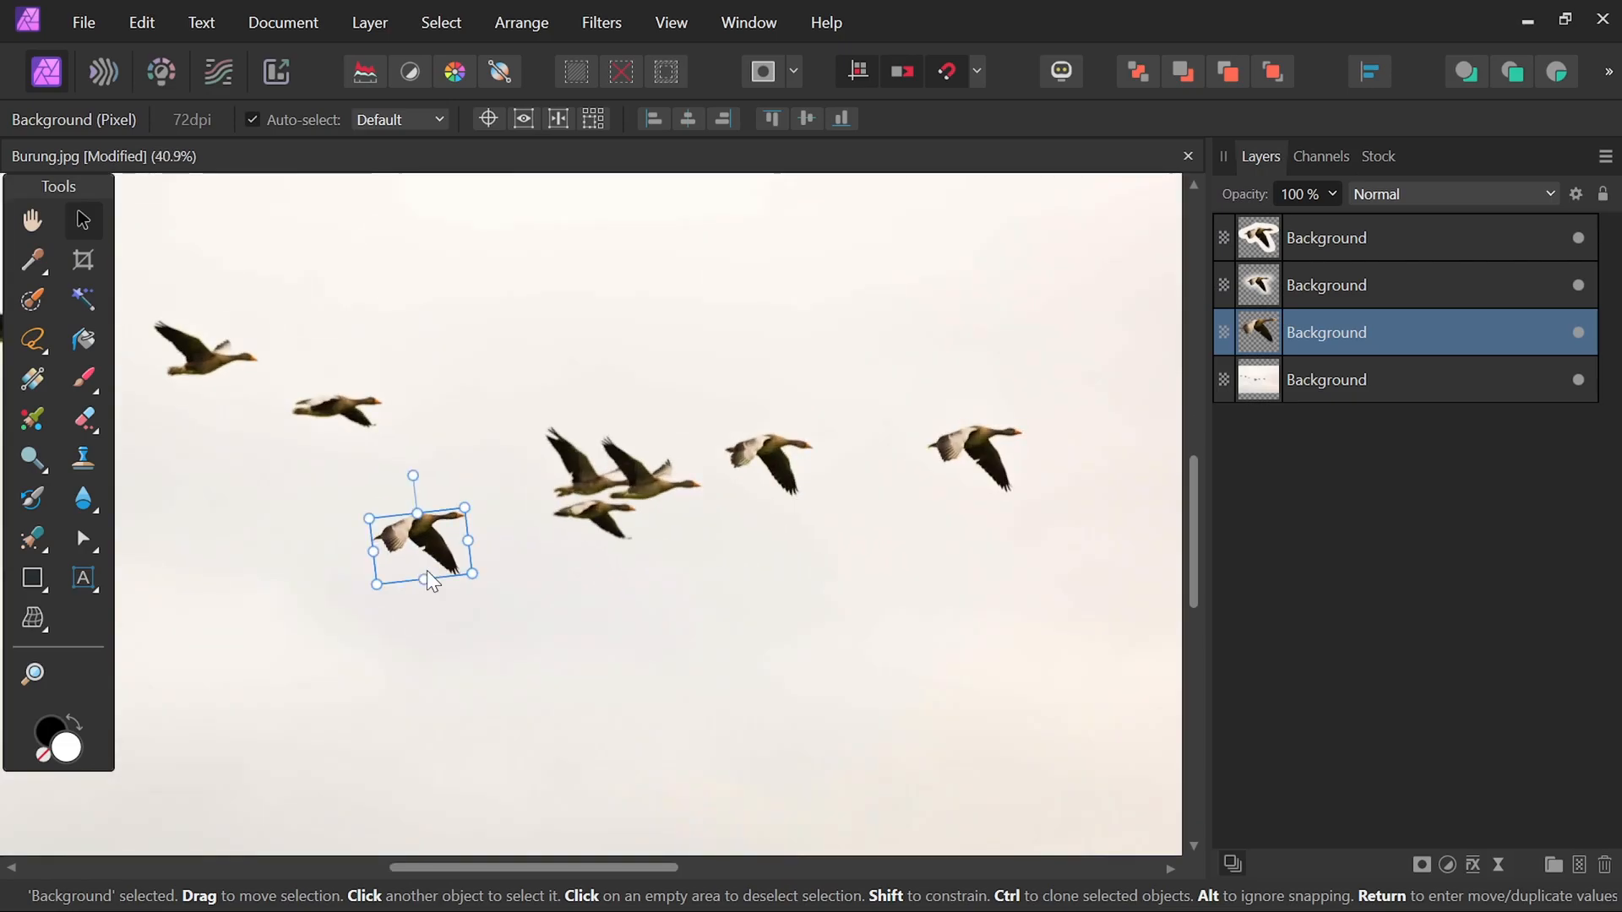
pyautogui.moveTo(376, 588); pyautogui.dragTo(414, 552)
pyautogui.scroll(-3, 541, 579)
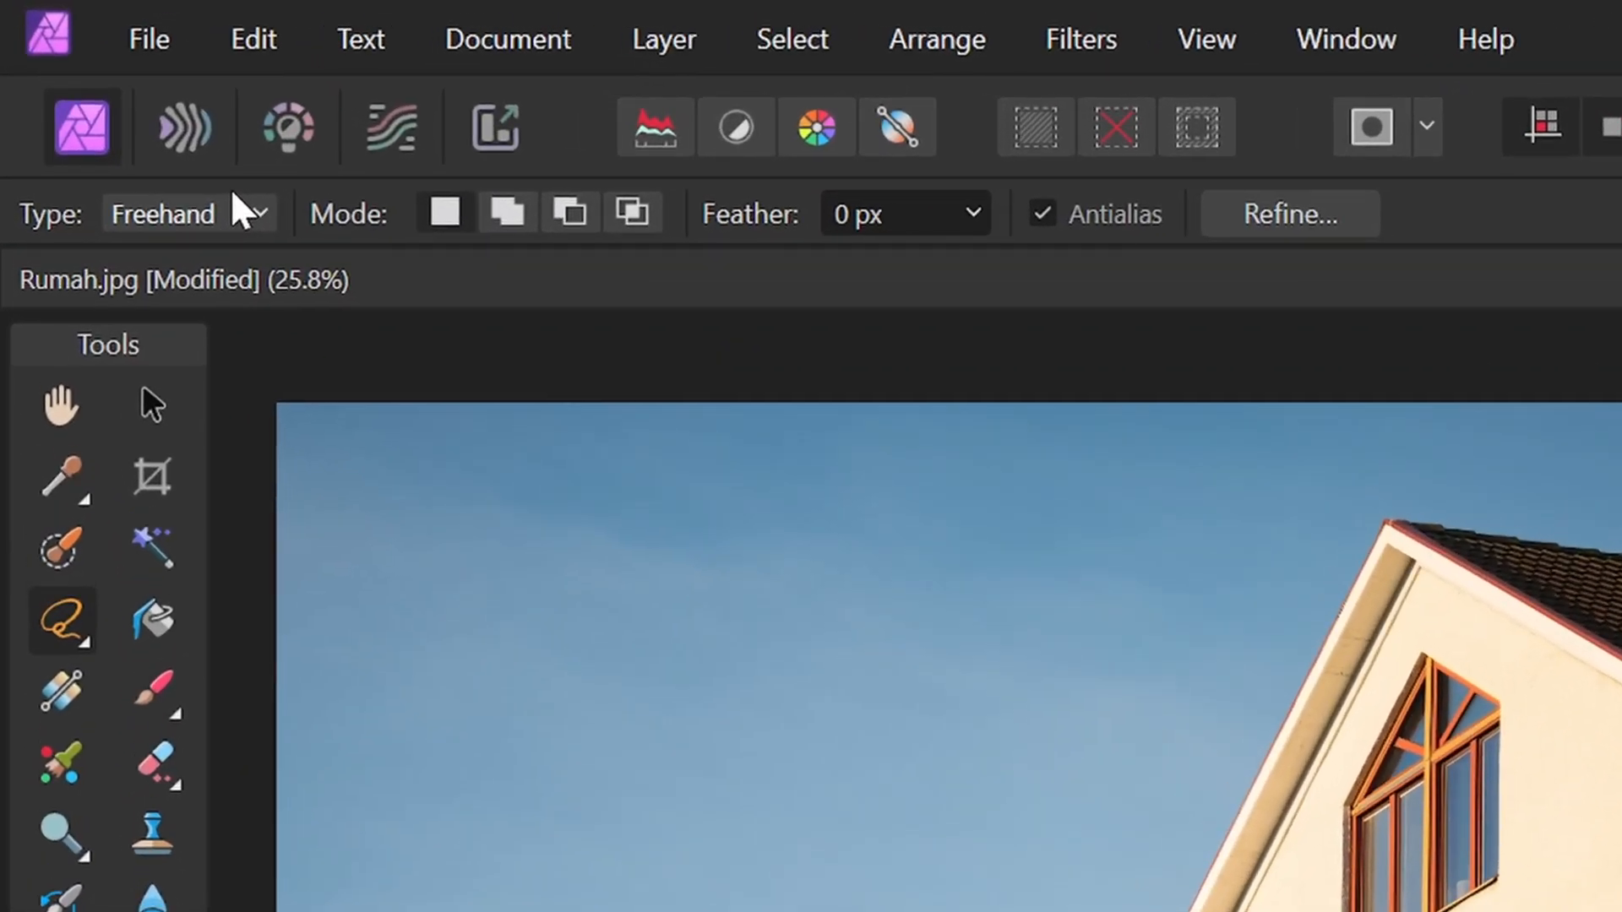
# Switch the lasso type to Polygonal and start a polygon selection at the roof's right edge.
pyautogui.click(132, 115)
pyautogui.click(132, 172)
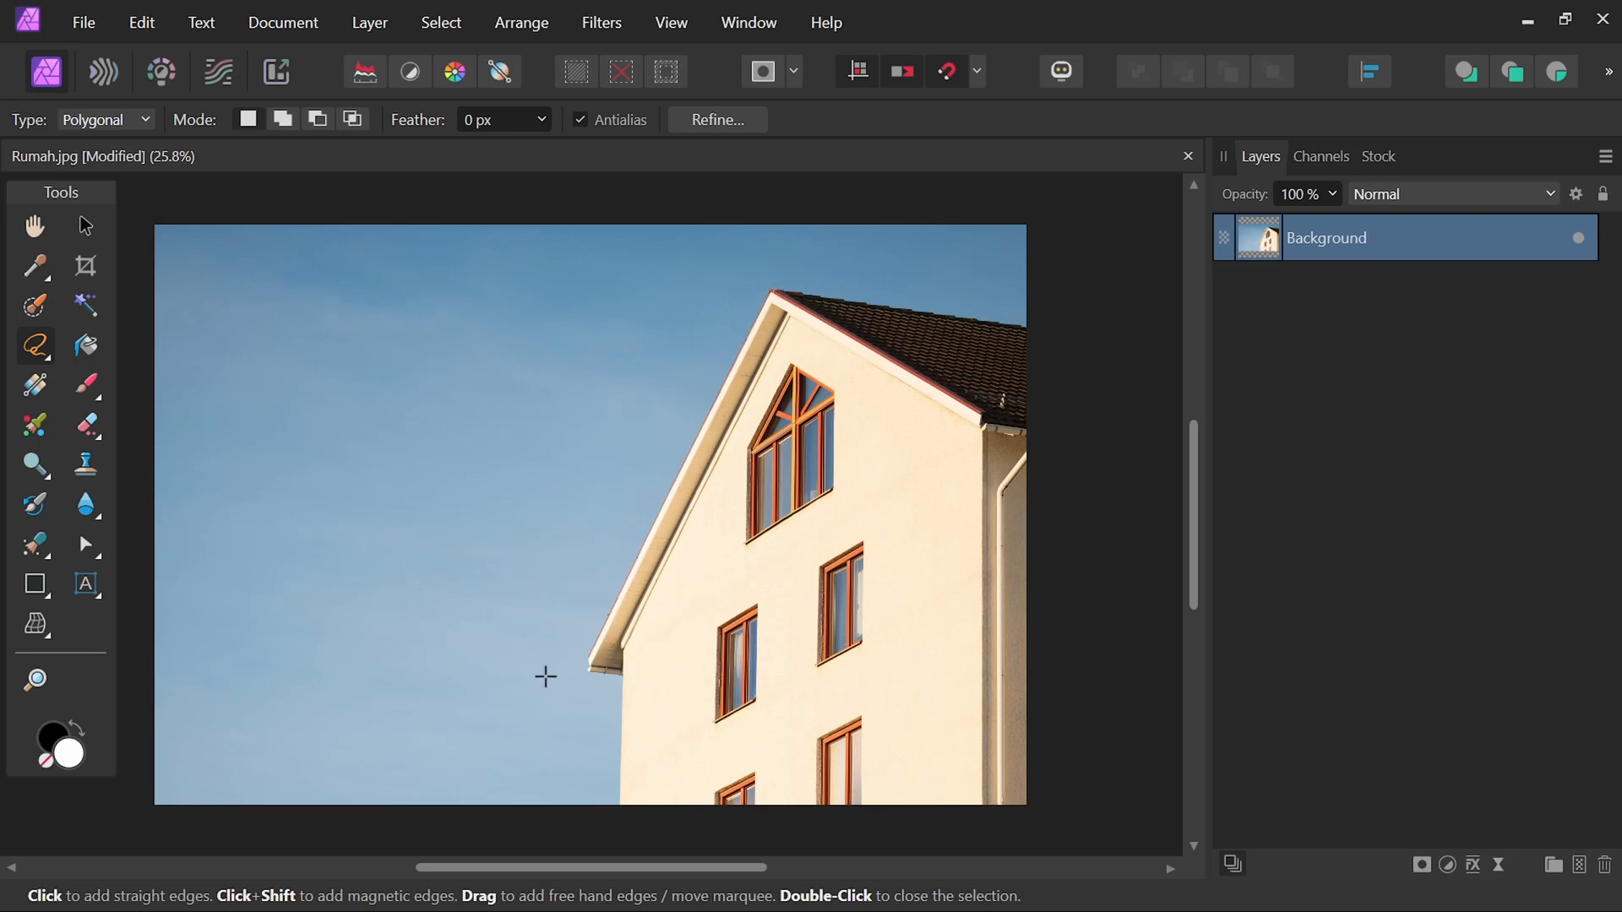
pyautogui.scroll(5, 1038, 329)
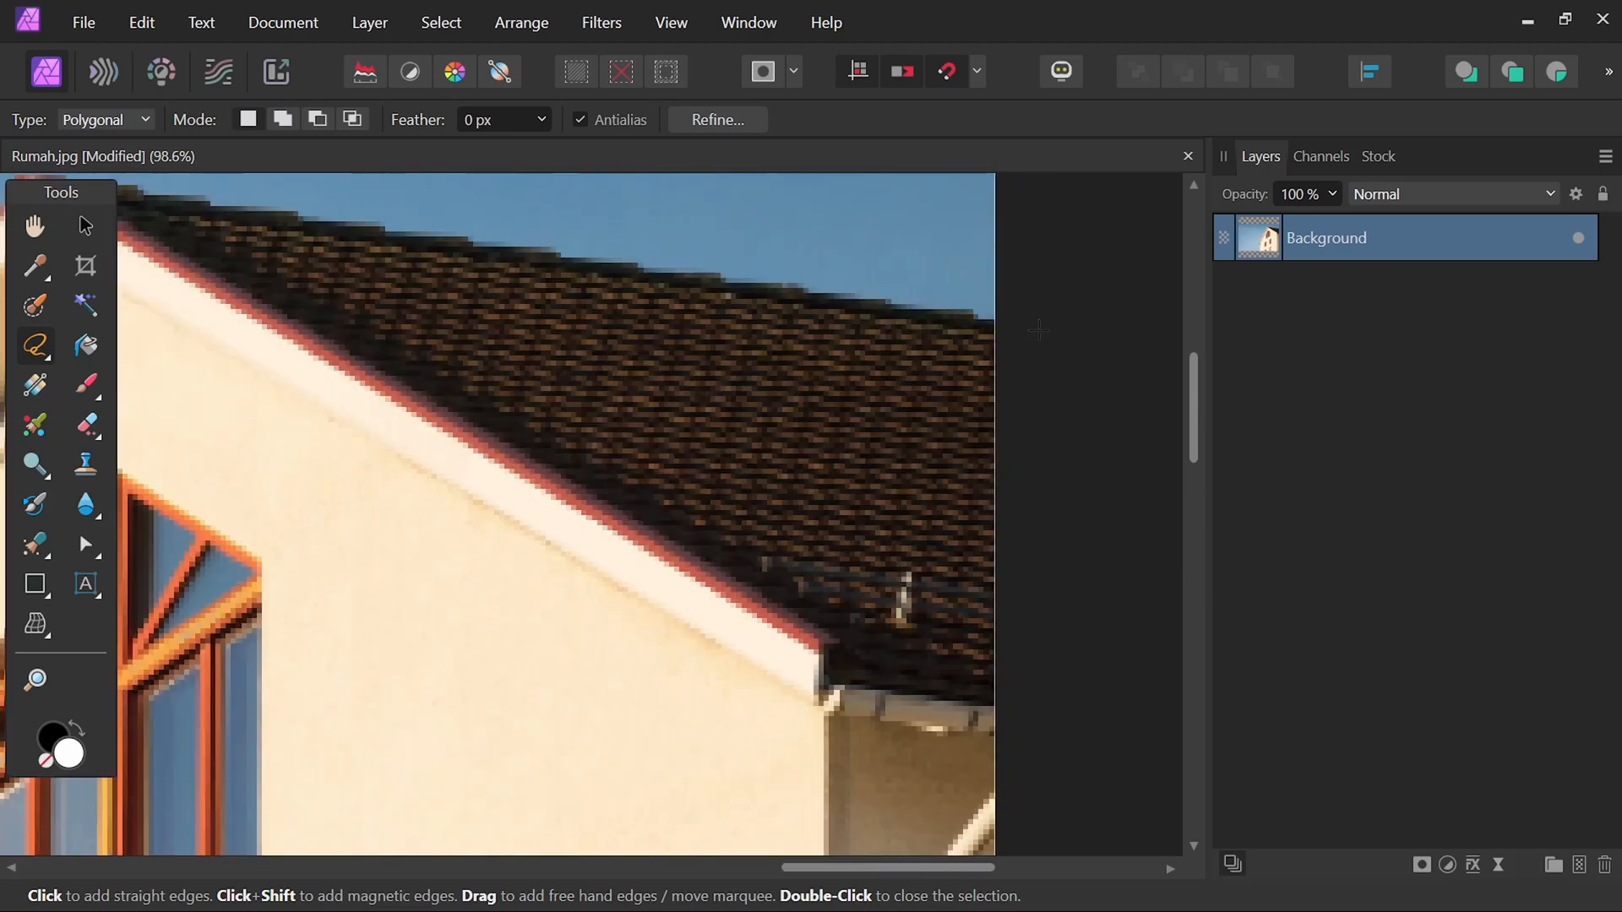
pyautogui.scroll(3, 1031, 326)
pyautogui.click(1029, 326)
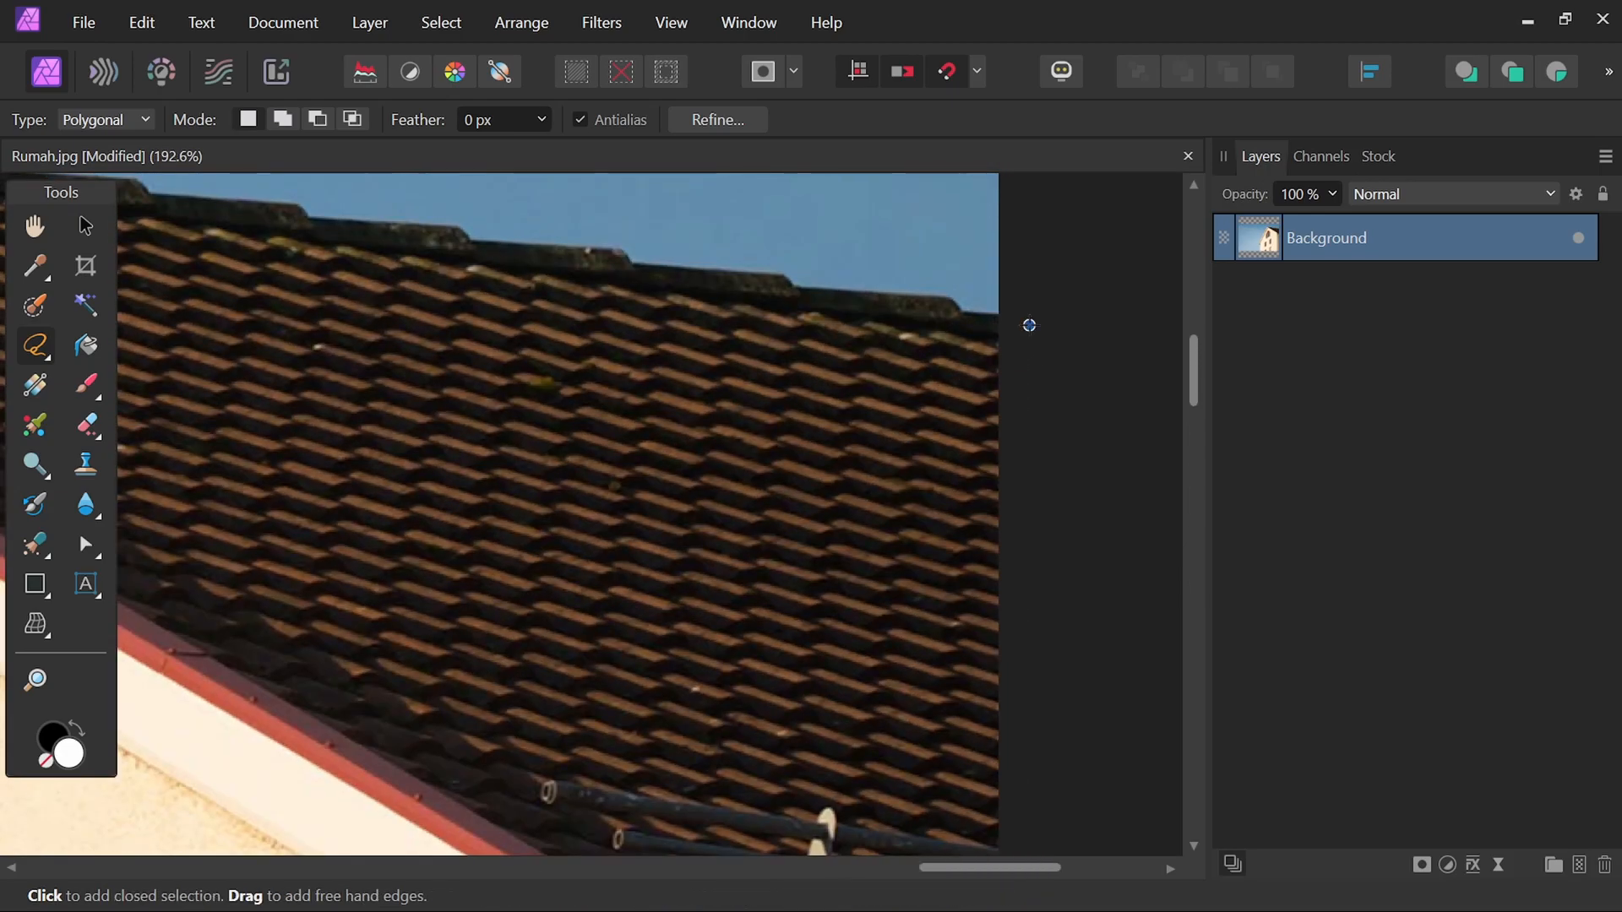
# Add polygon points along the roof edge and gable down to the eave corner of the house.
pyautogui.press('space')
pyautogui.moveTo(583, 289)
pyautogui.mouseDown()
pyautogui.moveTo(934, 381)
pyautogui.moveTo(1198, 388)
pyautogui.mouseUp()
pyautogui.moveTo(344, 315)
pyautogui.mouseDown()
pyautogui.moveTo(398, 341)
pyautogui.moveTo(1003, 425)
pyautogui.mouseUp()
pyautogui.click(433, 274)
pyautogui.press('space')
pyautogui.moveTo(291, 718); pyautogui.dragTo(458, 218)
pyautogui.moveTo(61, 785); pyautogui.dragTo(491, 202)
pyautogui.moveTo(291, 638); pyautogui.dragTo(492, 217)
pyautogui.moveTo(344, 641); pyautogui.dragTo(456, 309)
pyautogui.moveTo(265, 674); pyautogui.dragTo(460, 387)
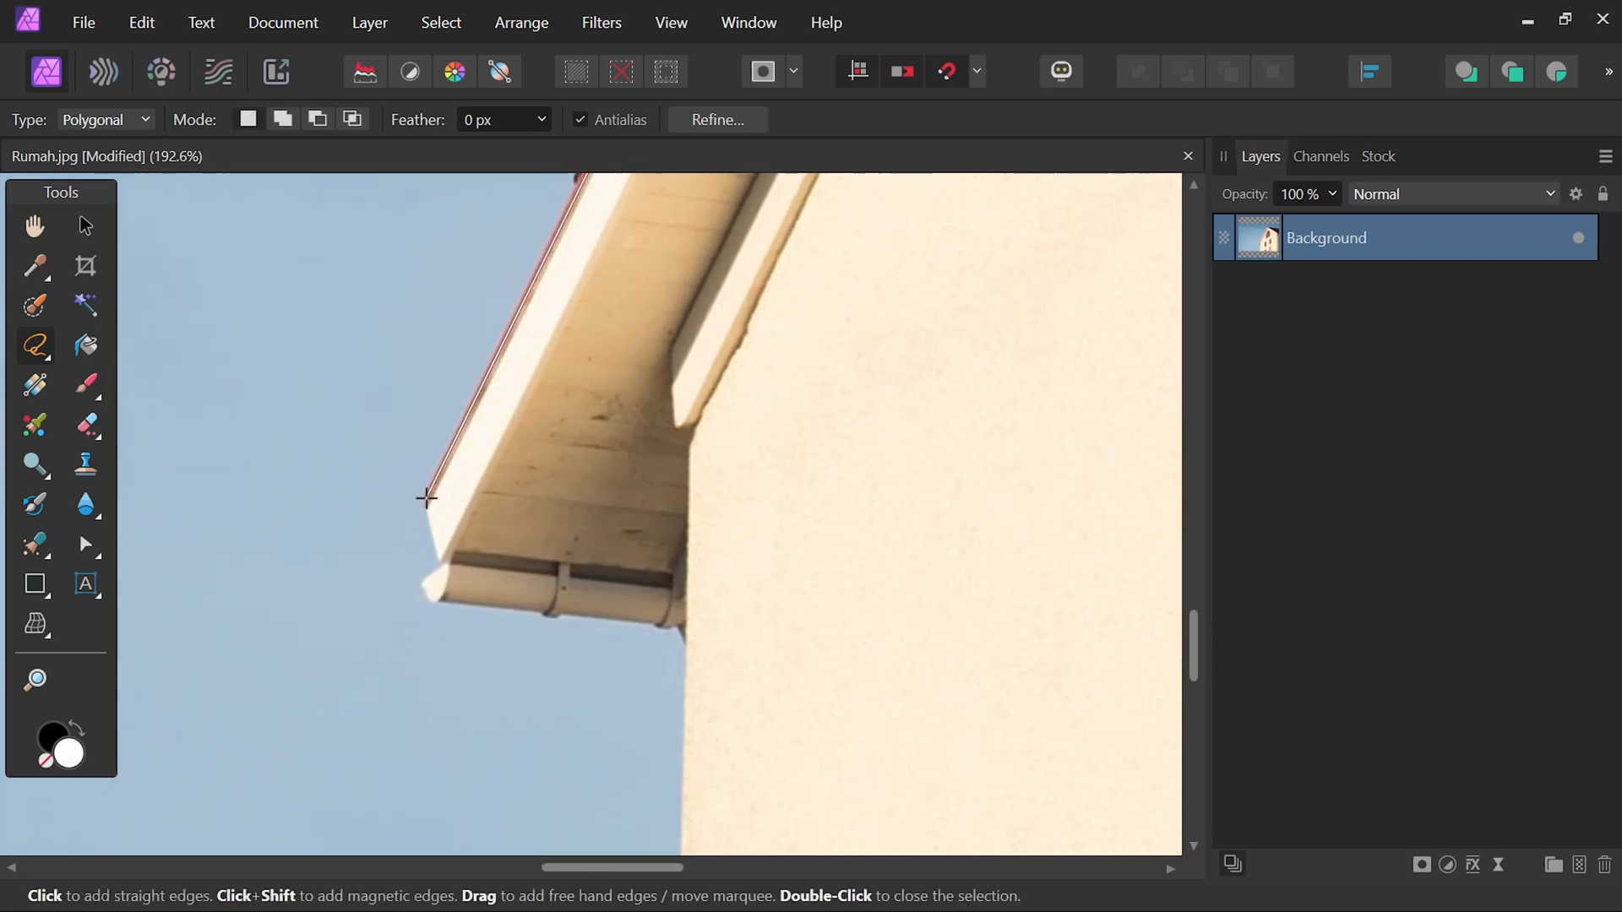
pyautogui.click(427, 499)
# Continue the polygon down the wall past the image bottom and close it at the starting point.
pyautogui.scroll(4, 422, 579)
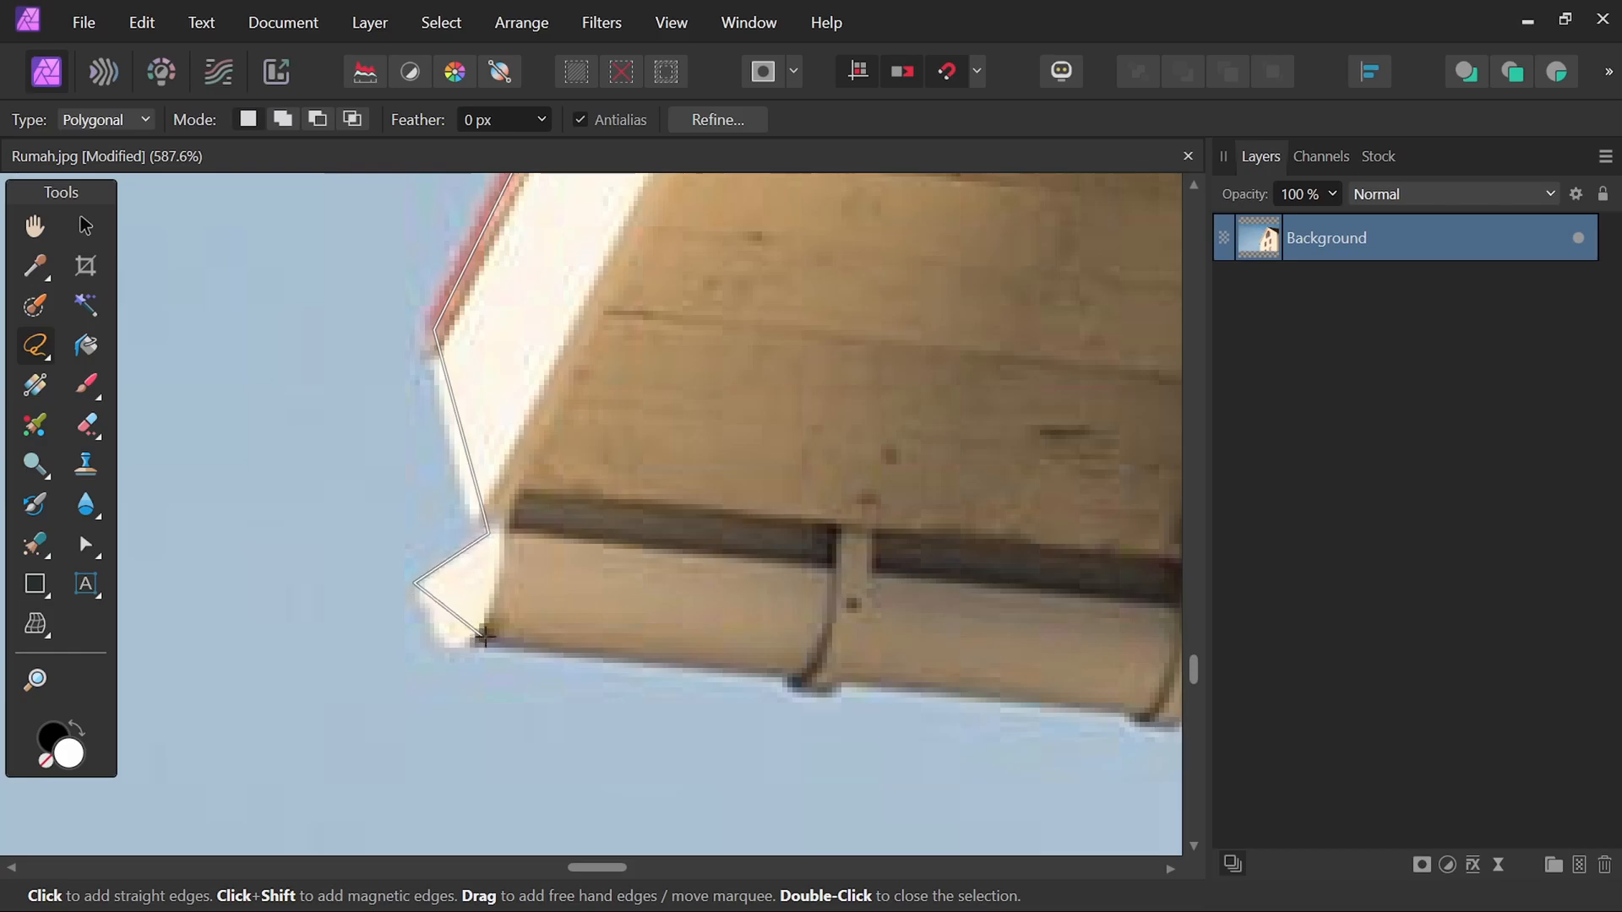
pyautogui.moveTo(951, 735); pyautogui.dragTo(250, 486)
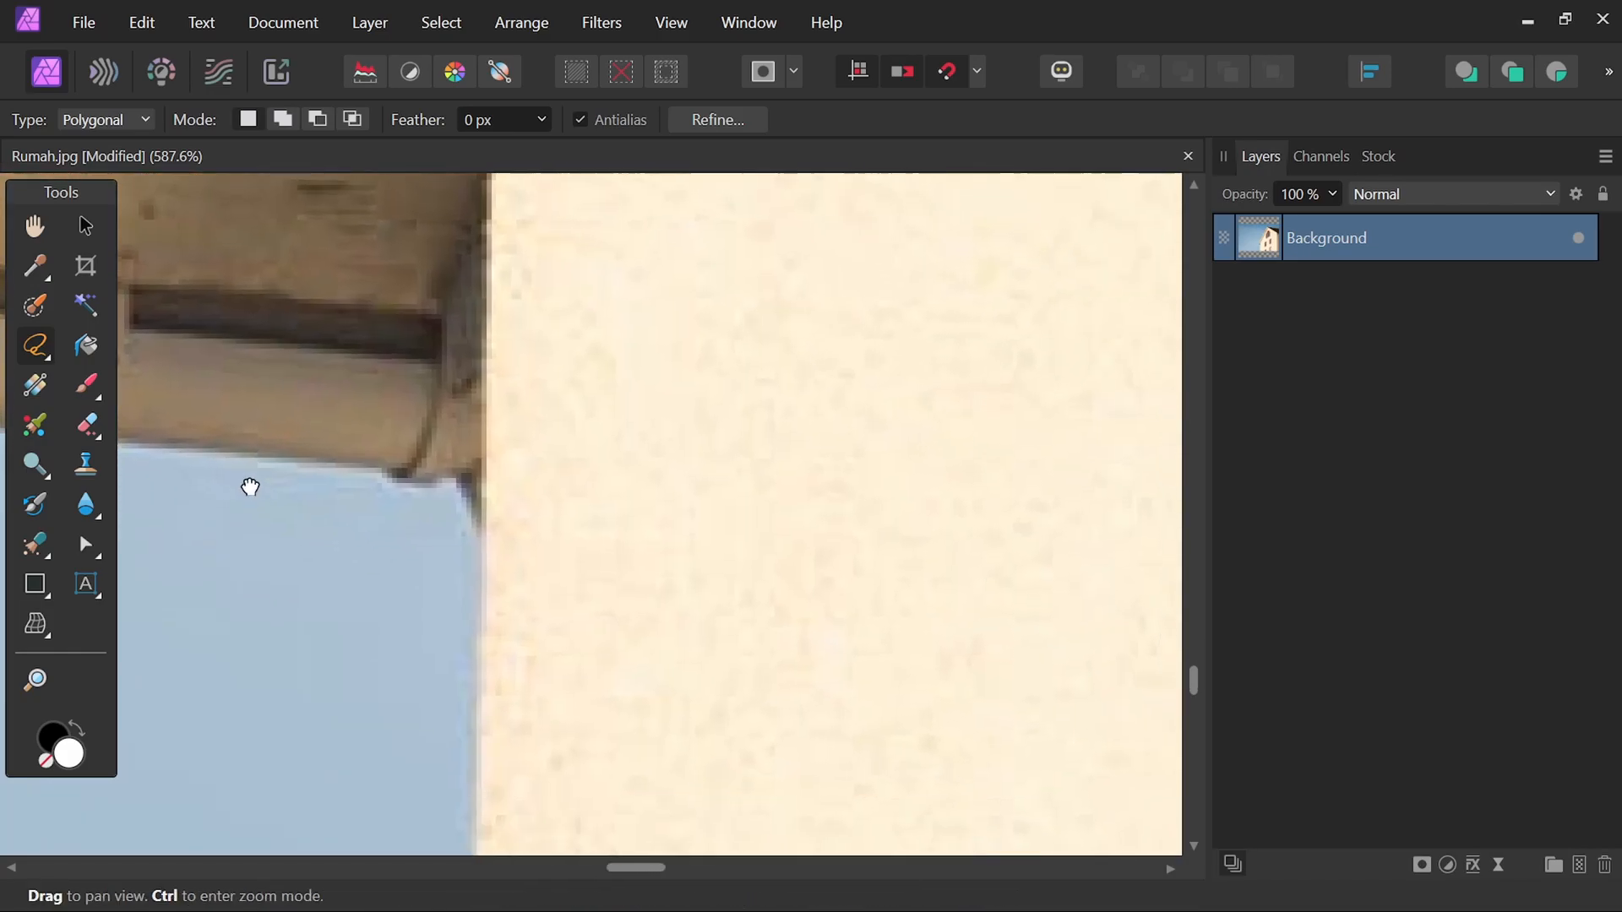
pyautogui.moveTo(493, 469); pyautogui.dragTo(514, 305)
pyautogui.scroll(-8, 583, 420)
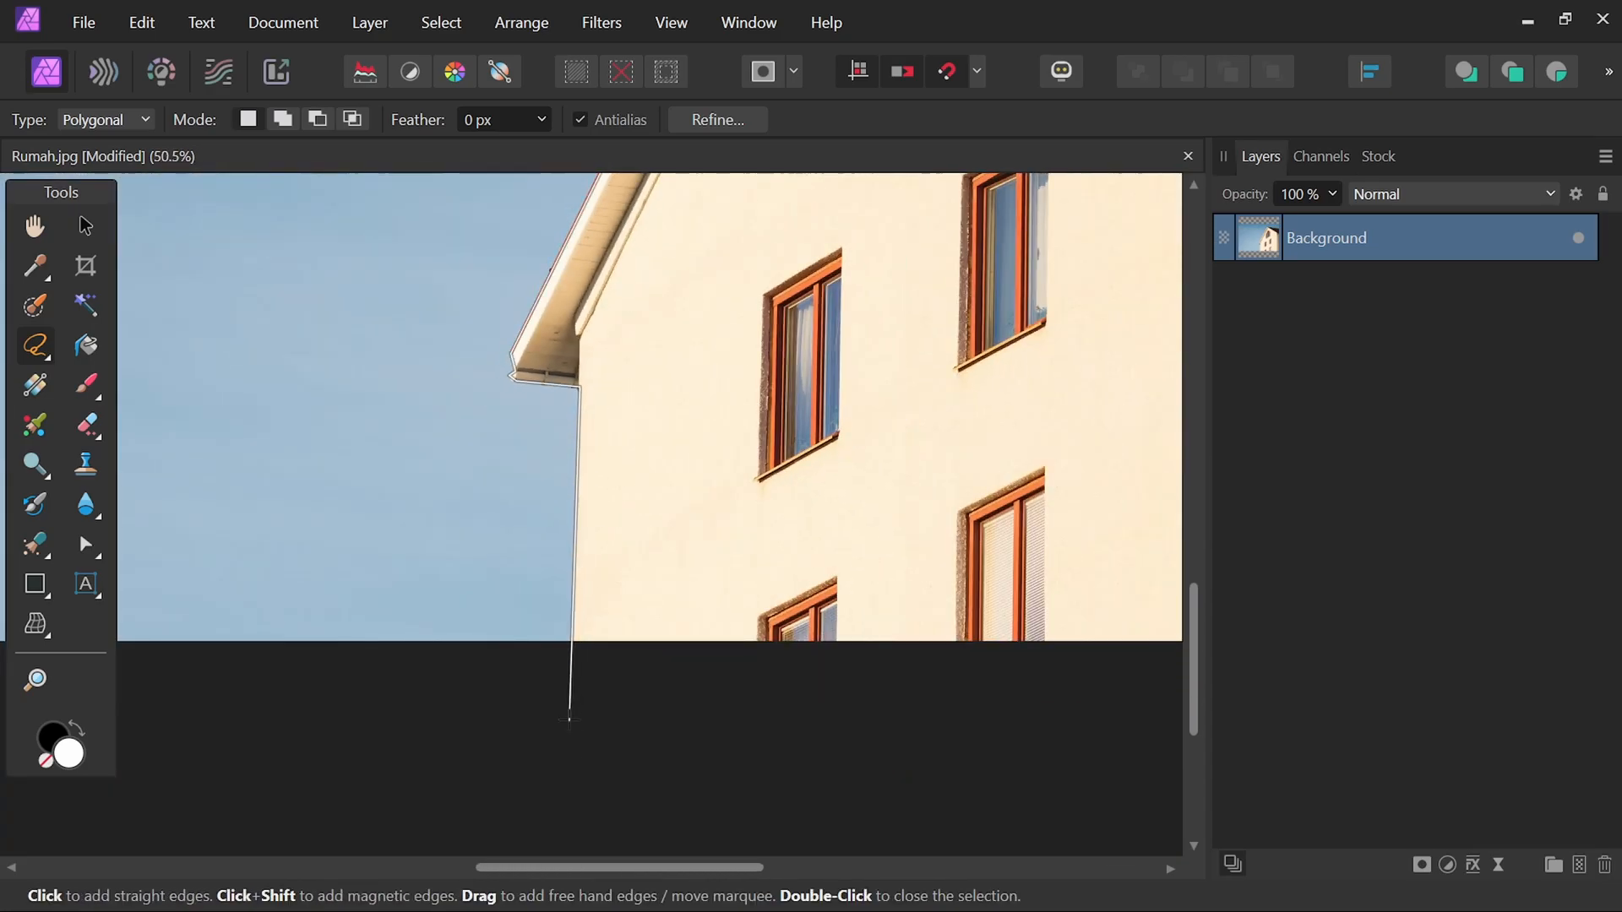
pyautogui.moveTo(572, 675); pyautogui.dragTo(74, 585)
pyautogui.scroll(10, 550, 192)
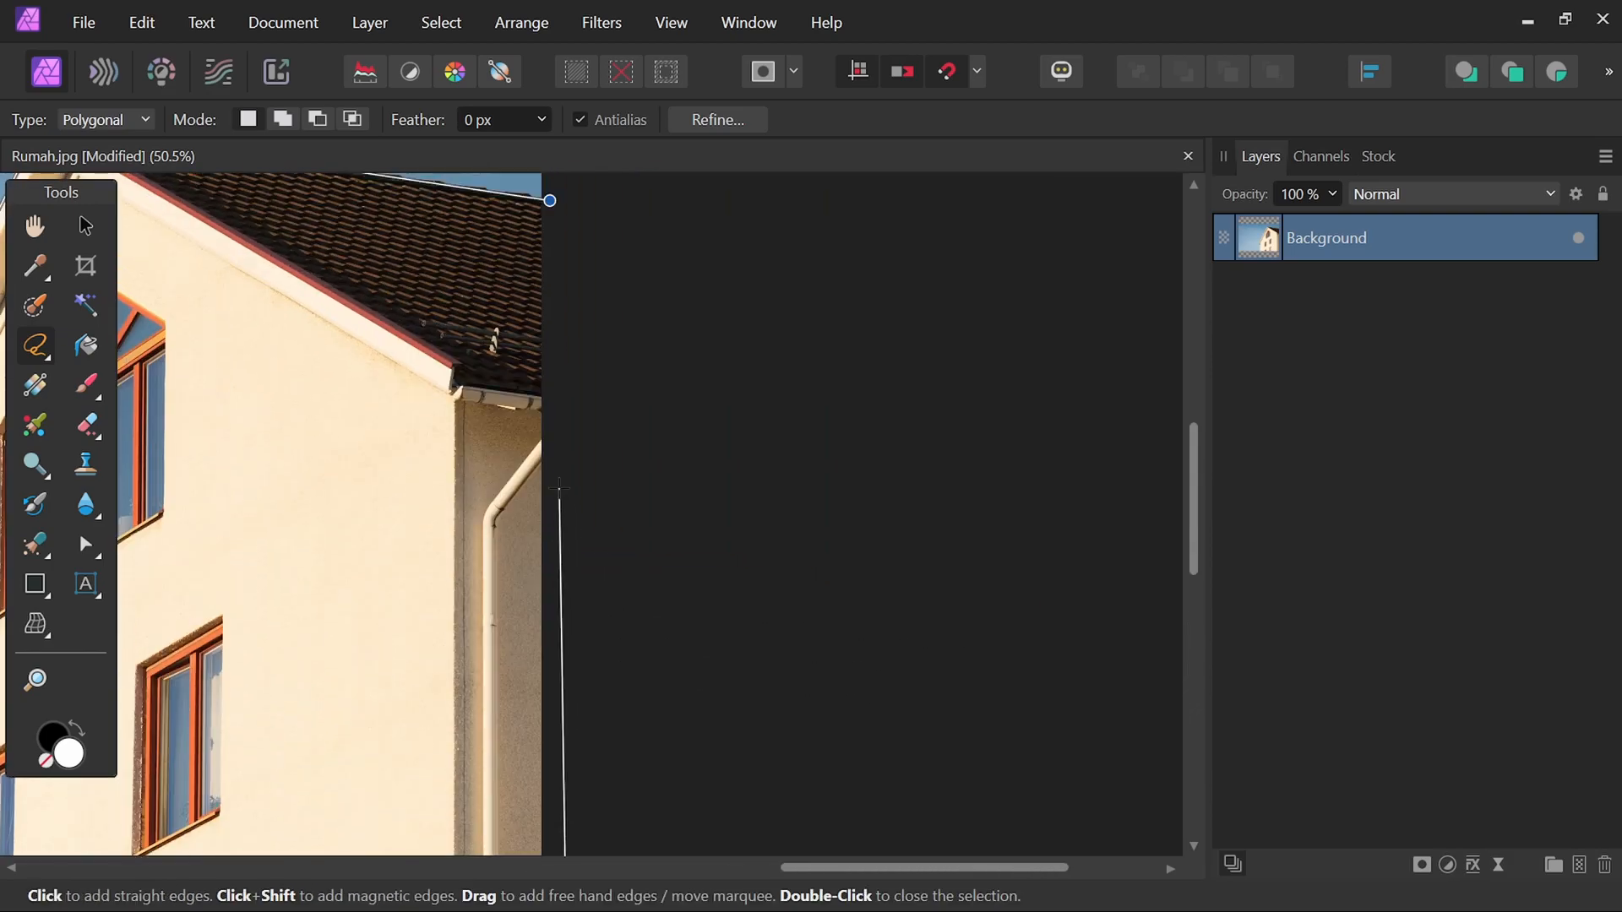
pyautogui.click(545, 350)
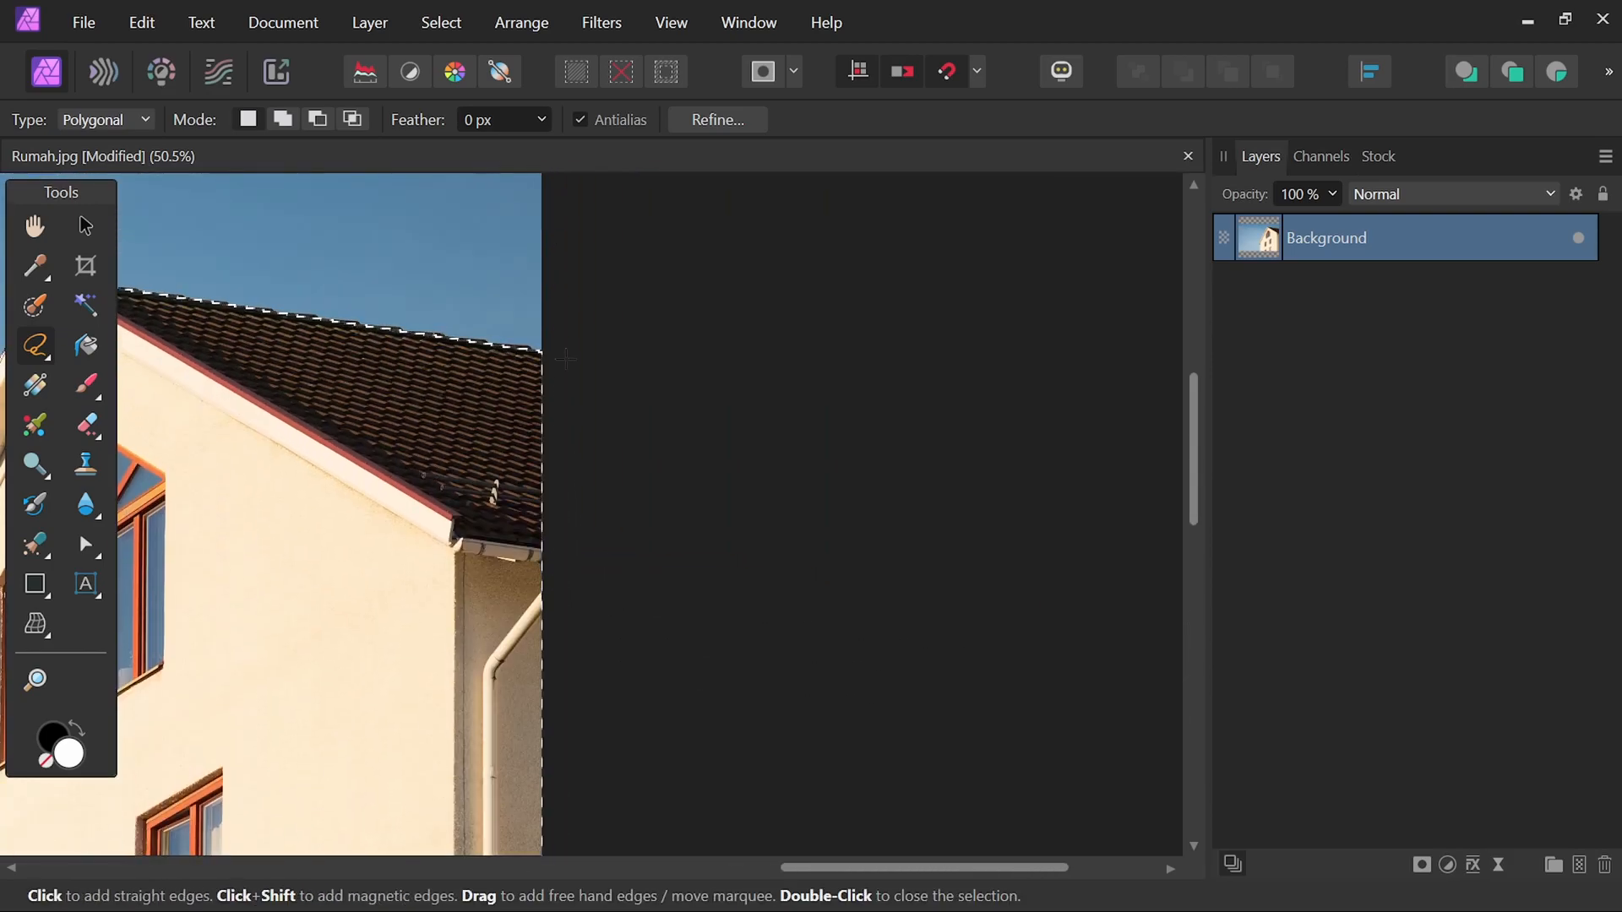
# Switch the lasso type back to Freehand.
pyautogui.scroll(-3, 565, 359)
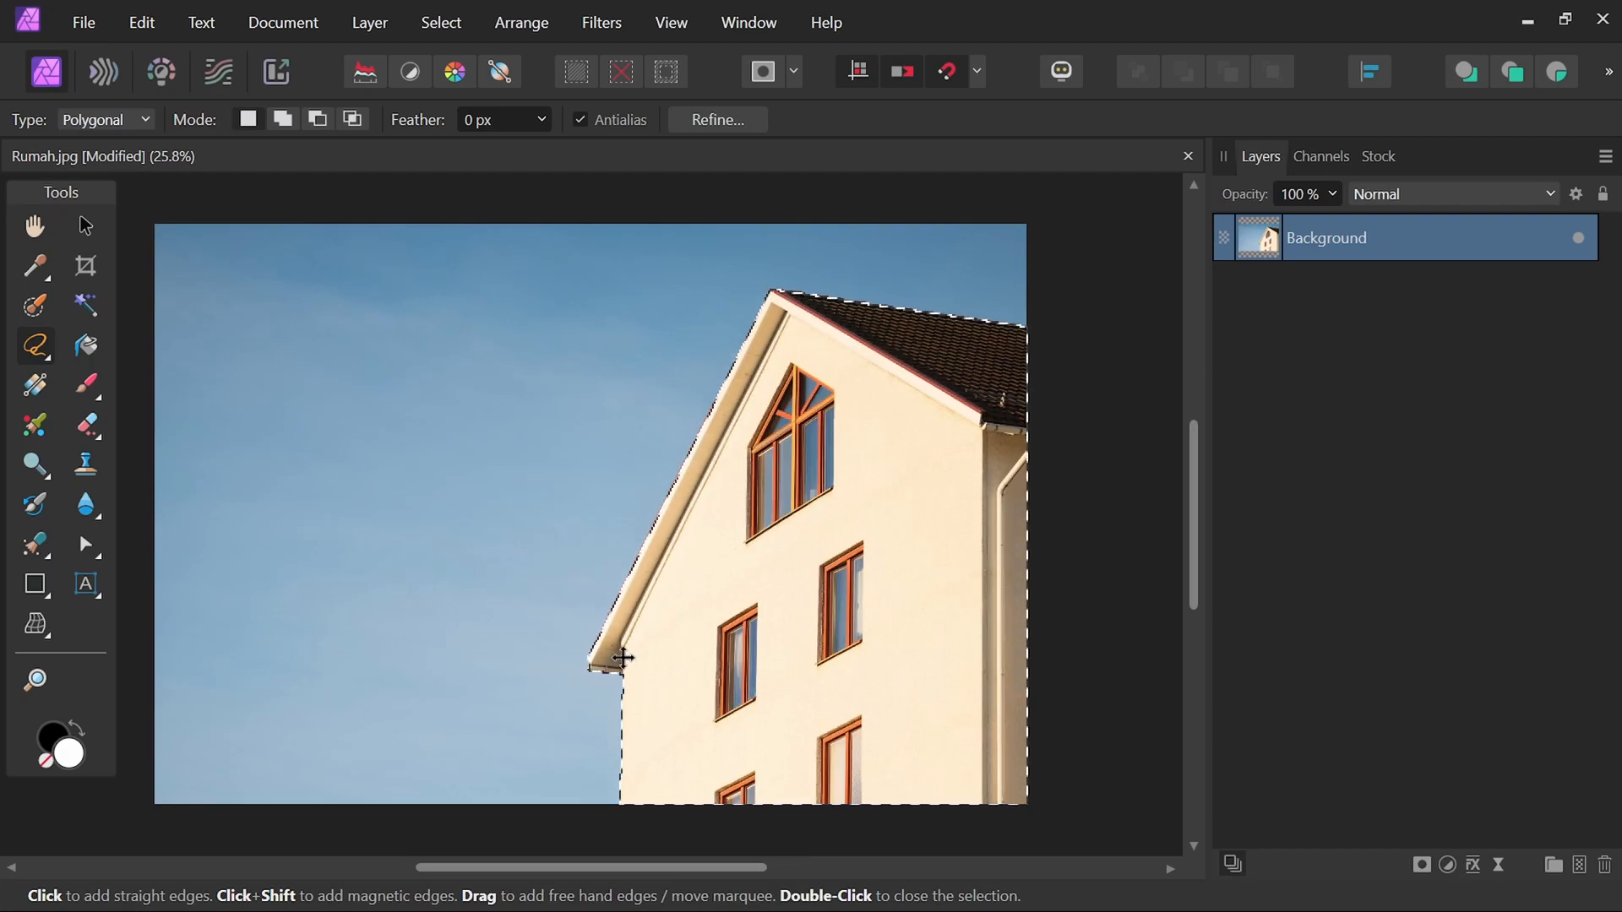
pyautogui.scroll(5, 598, 687)
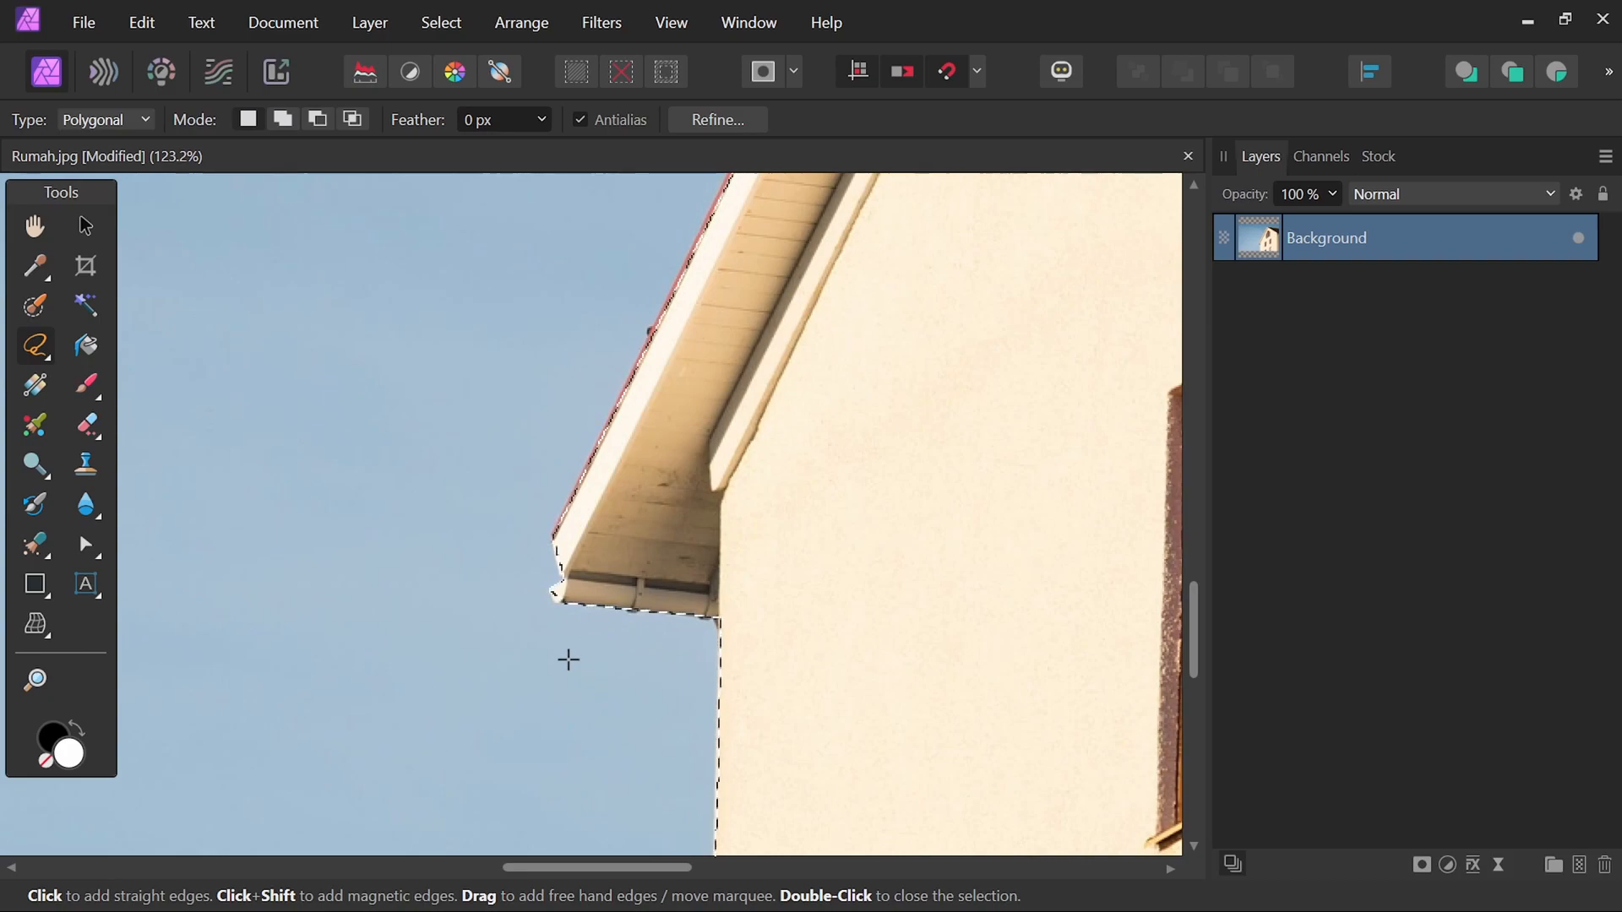
pyautogui.click(119, 118)
pyautogui.click(120, 145)
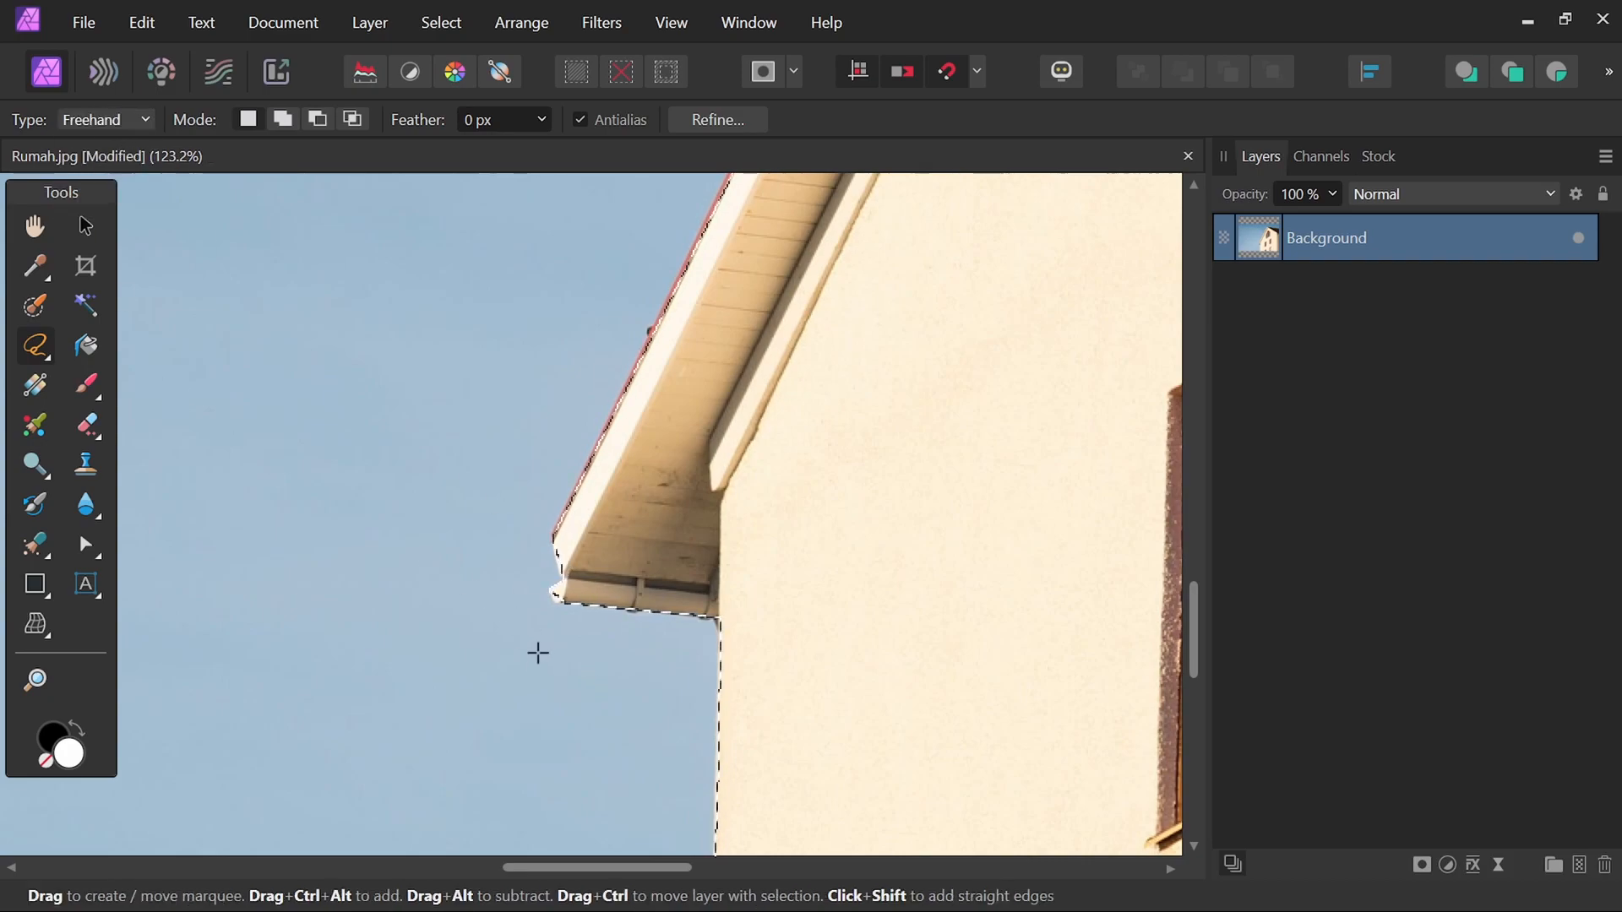
# Zoom in and inspect the selection edge along the eave underside and the wall corner.
pyautogui.scroll(3, 550, 619)
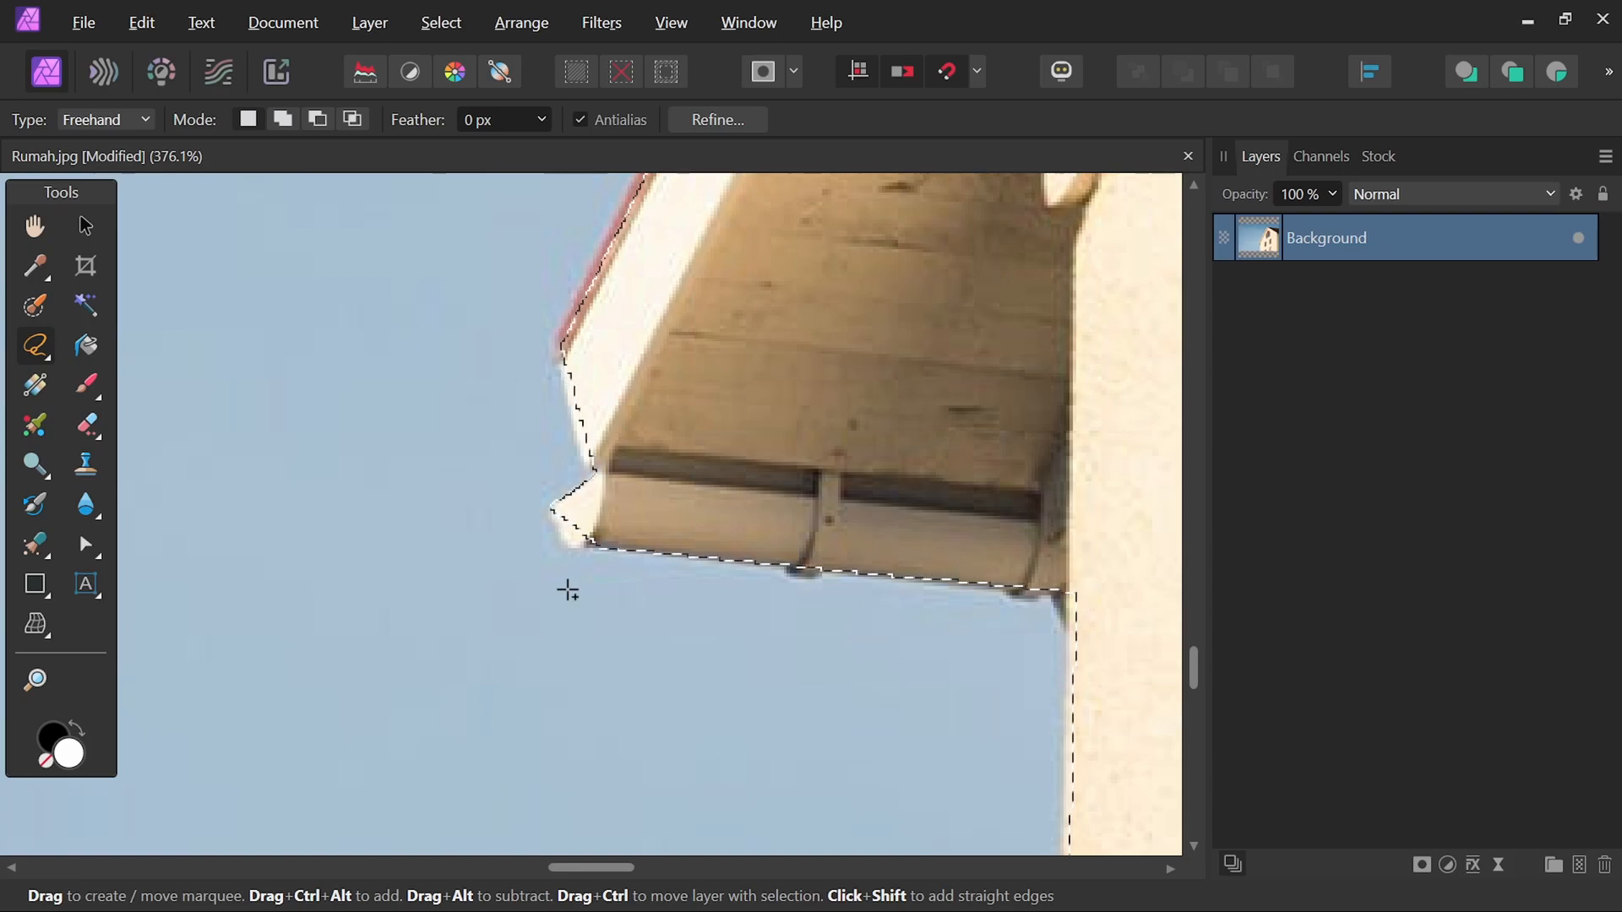
pyautogui.scroll(2, 537, 536)
pyautogui.moveTo(603, 444)
pyautogui.mouseDown()
pyautogui.moveTo(568, 497)
pyautogui.moveTo(595, 533)
pyautogui.moveTo(625, 557)
pyautogui.moveTo(701, 554)
pyautogui.mouseUp()
pyautogui.moveTo(862, 616); pyautogui.dragTo(367, 527)
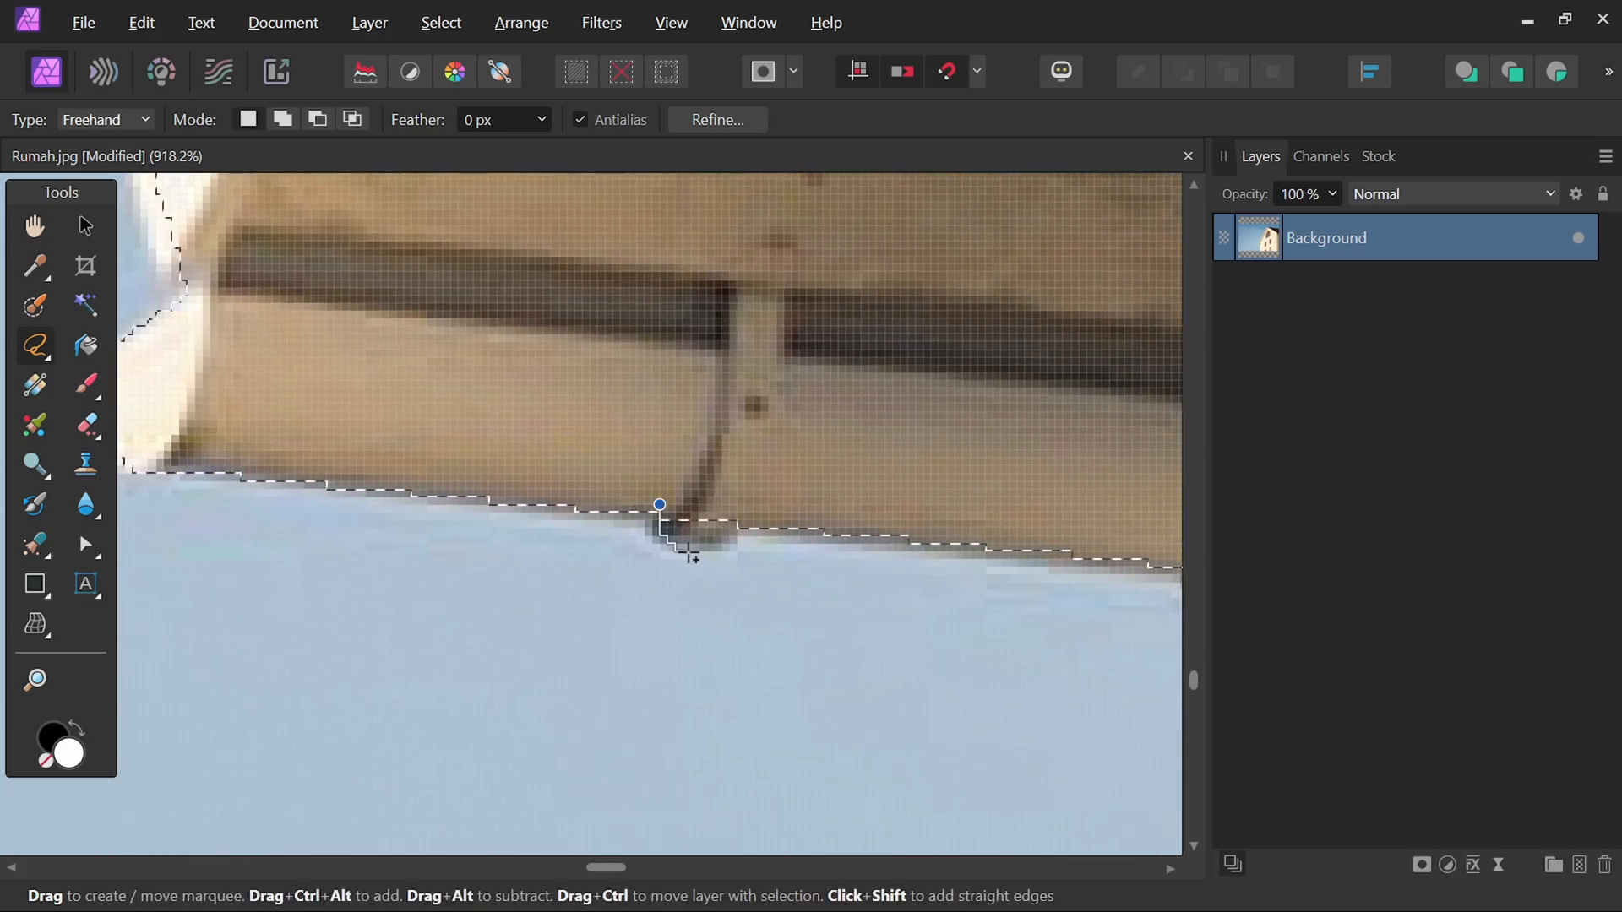
pyautogui.moveTo(826, 659); pyautogui.dragTo(415, 607)
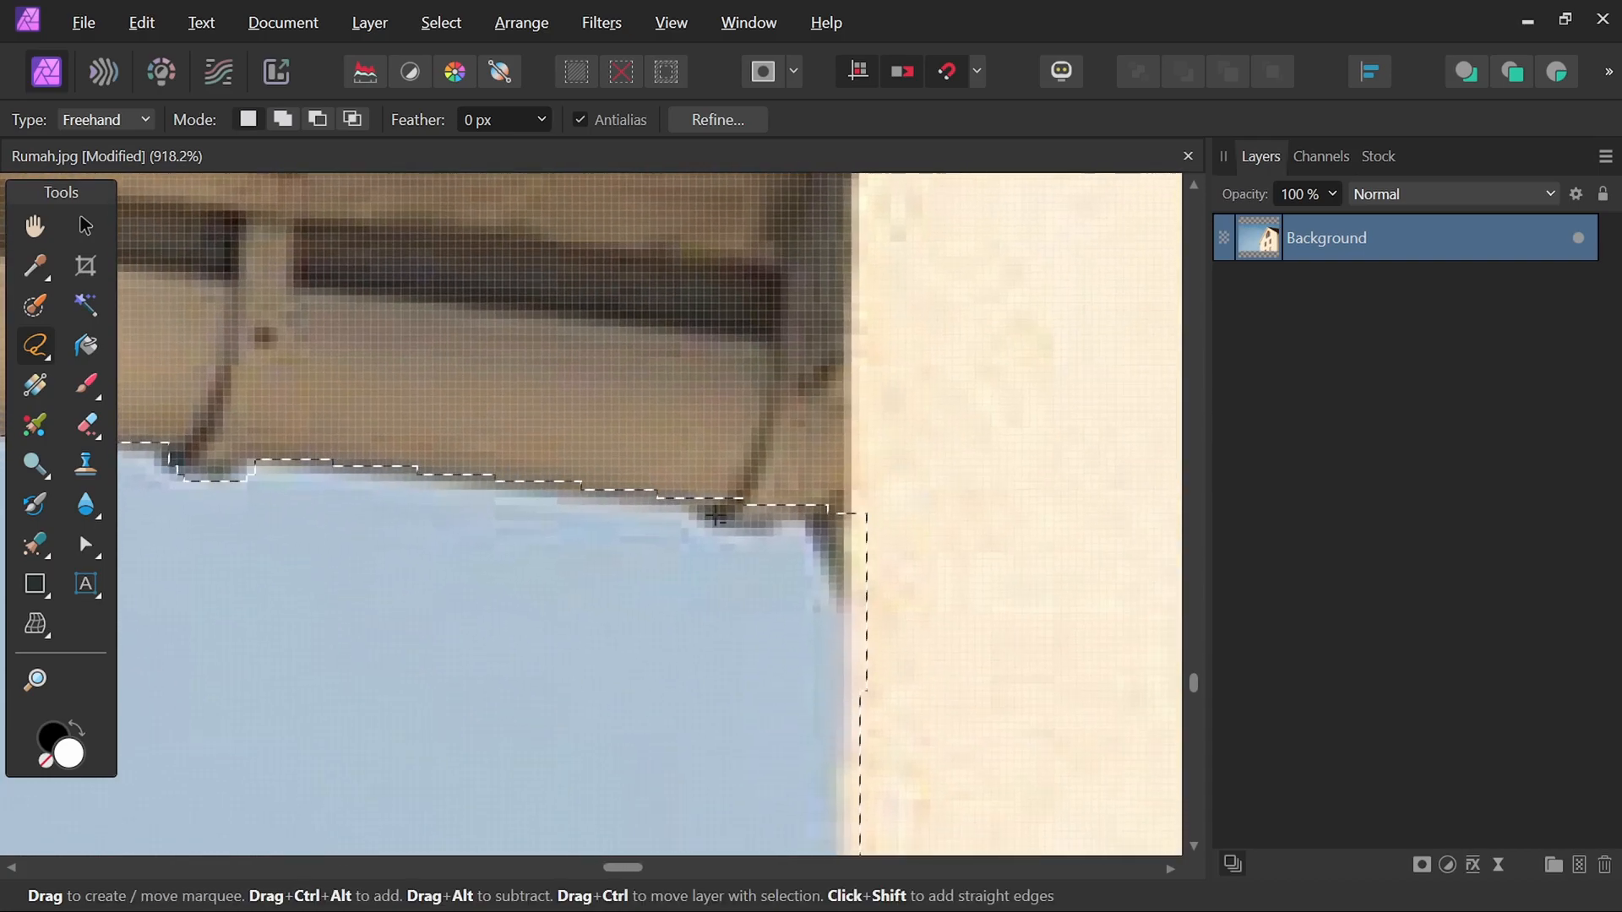
pyautogui.moveTo(696, 489)
pyautogui.mouseDown()
pyautogui.moveTo(698, 519)
pyautogui.moveTo(783, 497)
pyautogui.moveTo(955, 572)
pyautogui.moveTo(819, 480)
pyautogui.mouseUp()
pyautogui.scroll(-12, 787, 570)
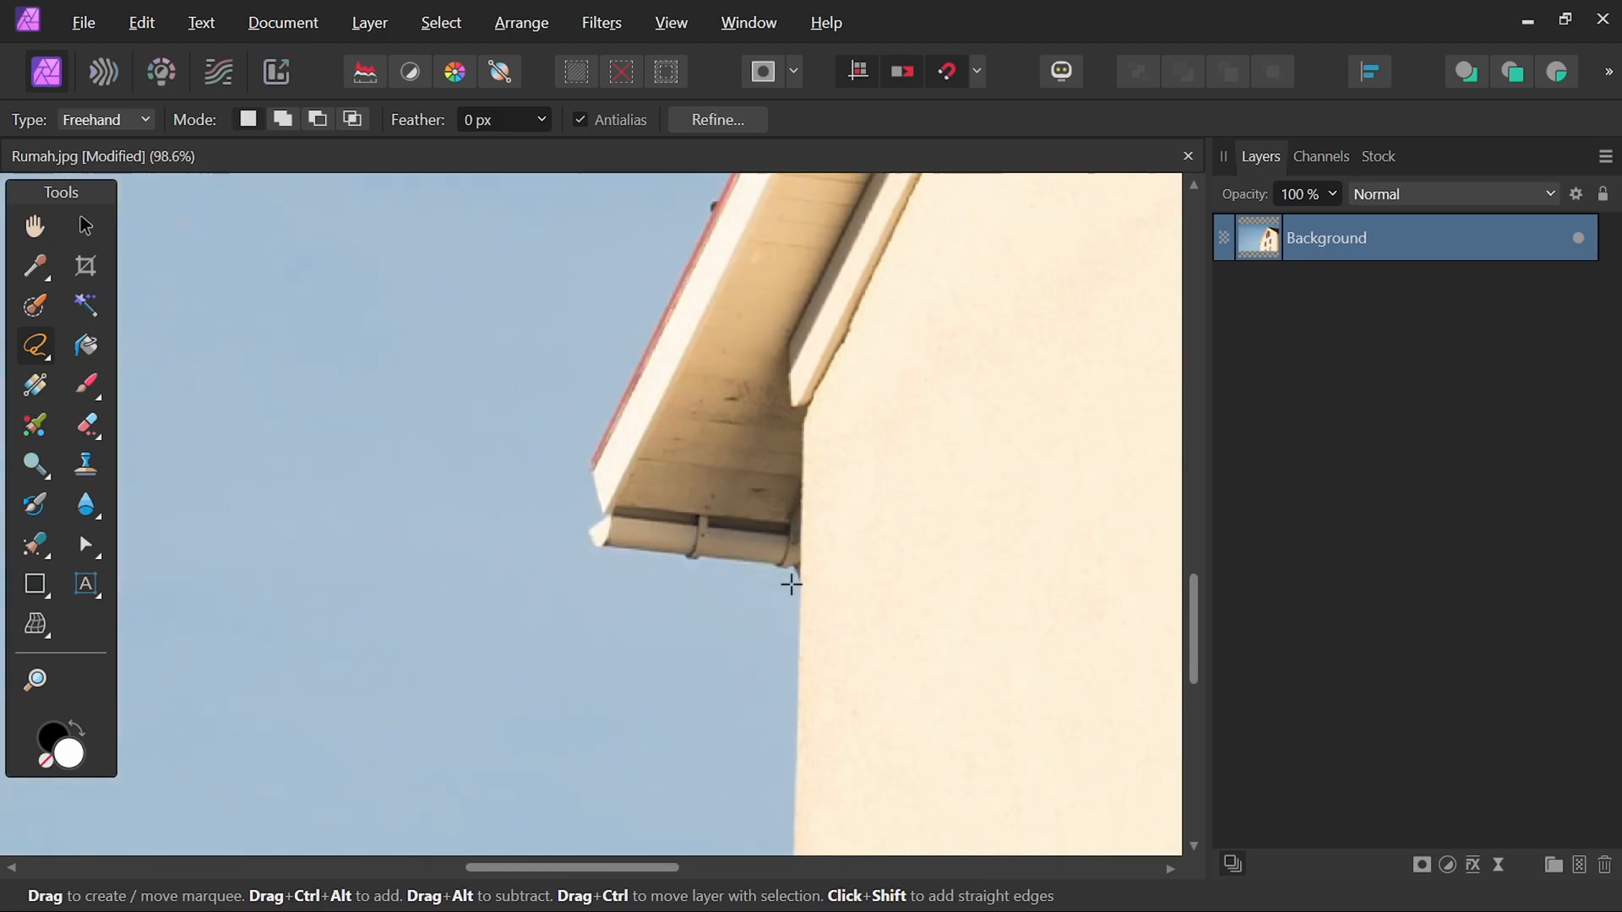
pyautogui.moveTo(966, 388); pyautogui.dragTo(831, 583)
pyautogui.scroll(10, 867, 379)
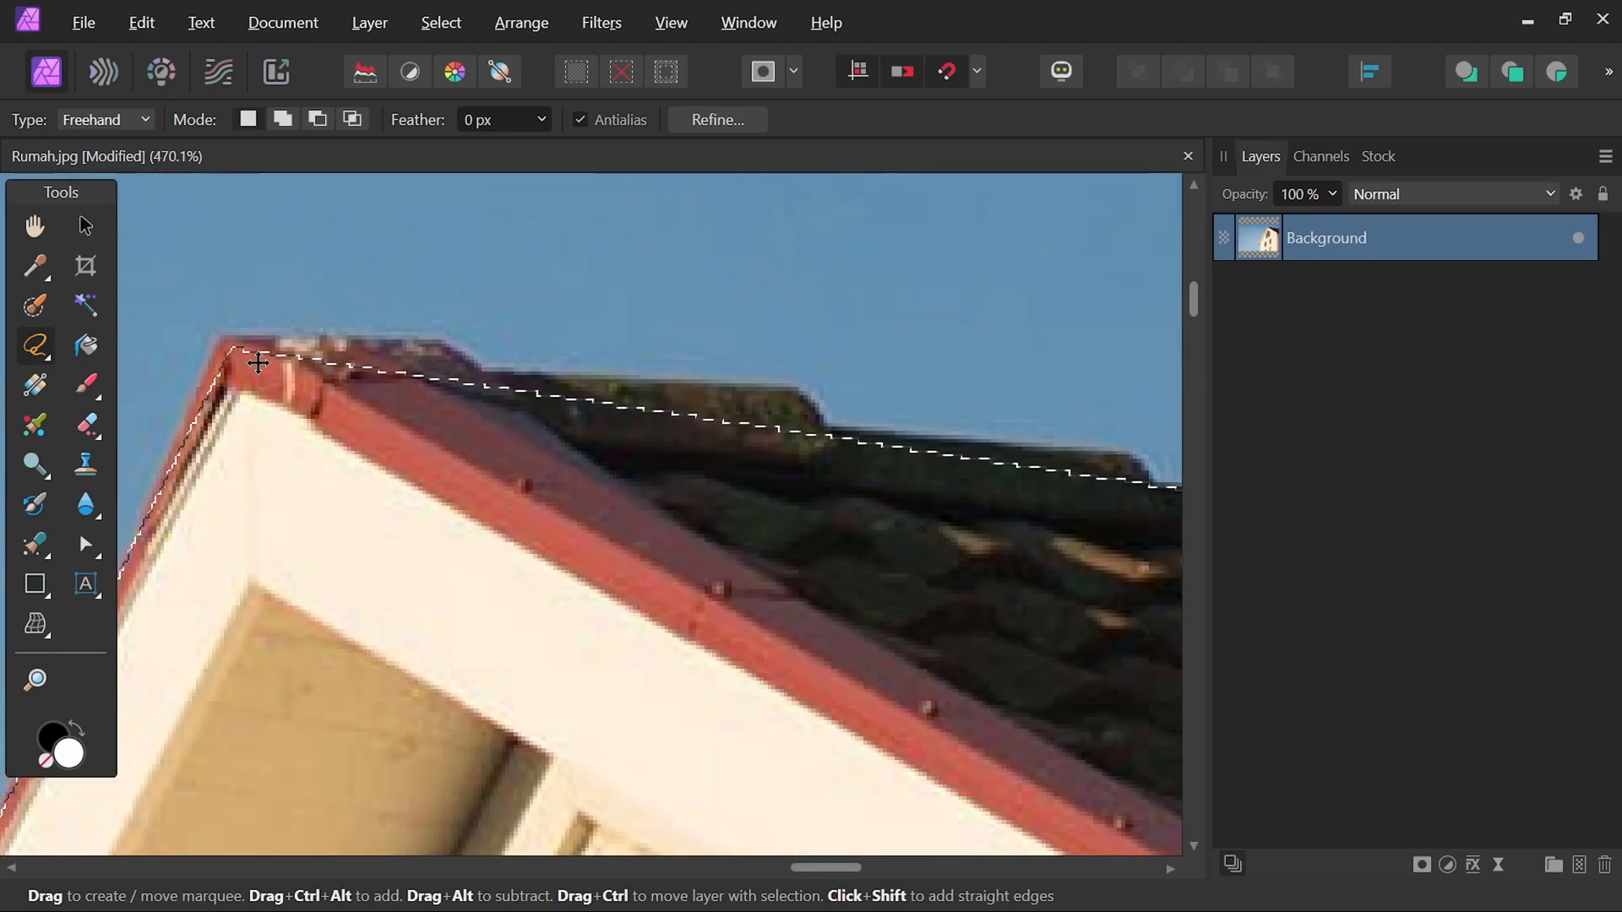
# Add freehand areas to the selection so it follows the roof's top edge from the peak to the right side.
pyautogui.moveTo(425, 343); pyautogui.dragTo(464, 356)
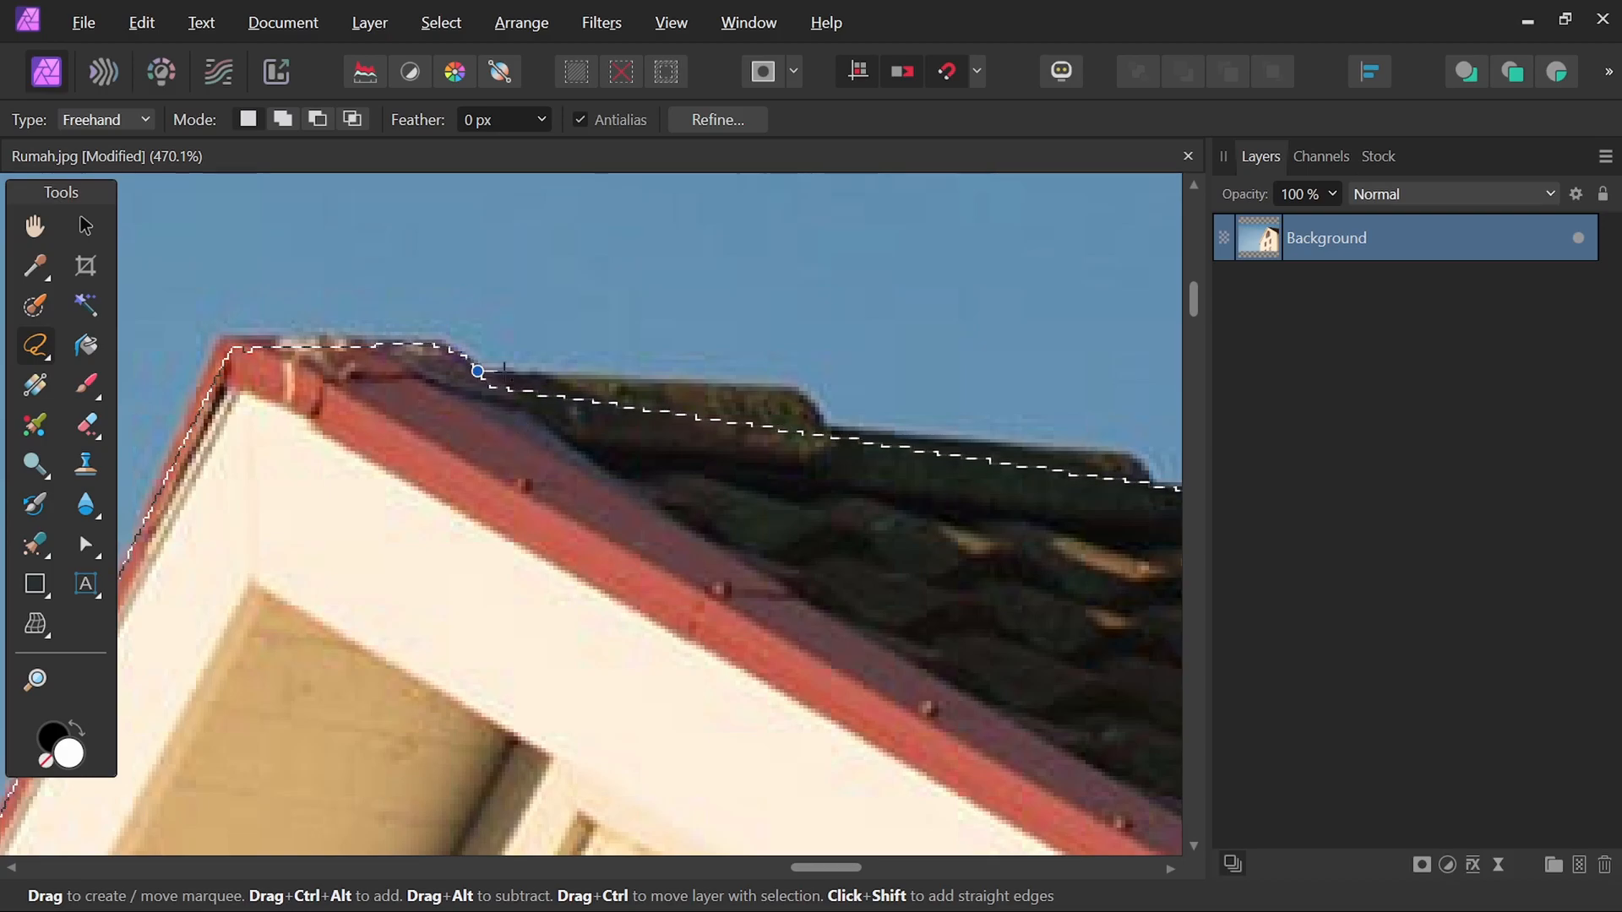
pyautogui.moveTo(824, 420); pyautogui.dragTo(499, 380)
pyautogui.moveTo(981, 557)
pyautogui.mouseDown()
pyautogui.moveTo(811, 546)
pyautogui.moveTo(984, 557)
pyautogui.mouseUp()
pyautogui.scroll(3, 591, 405)
pyautogui.scroll(-6, 592, 414)
pyautogui.moveTo(811, 463); pyautogui.dragTo(677, 540)
pyautogui.scroll(5, 750, 554)
pyautogui.moveTo(315, 436)
pyautogui.mouseDown()
pyautogui.moveTo(858, 511)
pyautogui.moveTo(338, 448)
pyautogui.mouseUp()
pyautogui.moveTo(1042, 573); pyautogui.dragTo(581, 491)
pyautogui.moveTo(1081, 541); pyautogui.dragTo(296, 460)
pyautogui.moveTo(905, 623); pyautogui.dragTo(795, 568)
pyautogui.moveTo(317, 424); pyautogui.dragTo(603, 425)
pyautogui.moveTo(1081, 591); pyautogui.dragTo(263, 453)
pyautogui.moveTo(283, 356); pyautogui.dragTo(913, 473)
pyautogui.moveTo(972, 524); pyautogui.dragTo(273, 473)
pyautogui.moveTo(225, 395)
pyautogui.mouseDown()
pyautogui.moveTo(862, 508)
pyautogui.moveTo(592, 473)
pyautogui.mouseUp()
pyautogui.moveTo(912, 558); pyautogui.dragTo(335, 492)
pyautogui.moveTo(309, 425)
pyautogui.mouseDown()
pyautogui.moveTo(896, 568)
pyautogui.moveTo(387, 523)
pyautogui.mouseUp()
pyautogui.moveTo(363, 454)
pyautogui.mouseDown()
pyautogui.moveTo(978, 567)
pyautogui.moveTo(437, 491)
pyautogui.mouseUp()
pyautogui.moveTo(428, 460)
pyautogui.mouseDown()
pyautogui.moveTo(1050, 553)
pyautogui.moveTo(327, 449)
pyautogui.mouseUp()
pyautogui.moveTo(321, 404)
pyautogui.mouseDown()
pyautogui.moveTo(912, 543)
pyautogui.moveTo(464, 440)
pyautogui.mouseUp()
pyautogui.moveTo(486, 391)
pyautogui.mouseDown()
pyautogui.moveTo(1005, 578)
pyautogui.moveTo(422, 490)
pyautogui.mouseUp()
pyautogui.moveTo(490, 397); pyautogui.dragTo(659, 460)
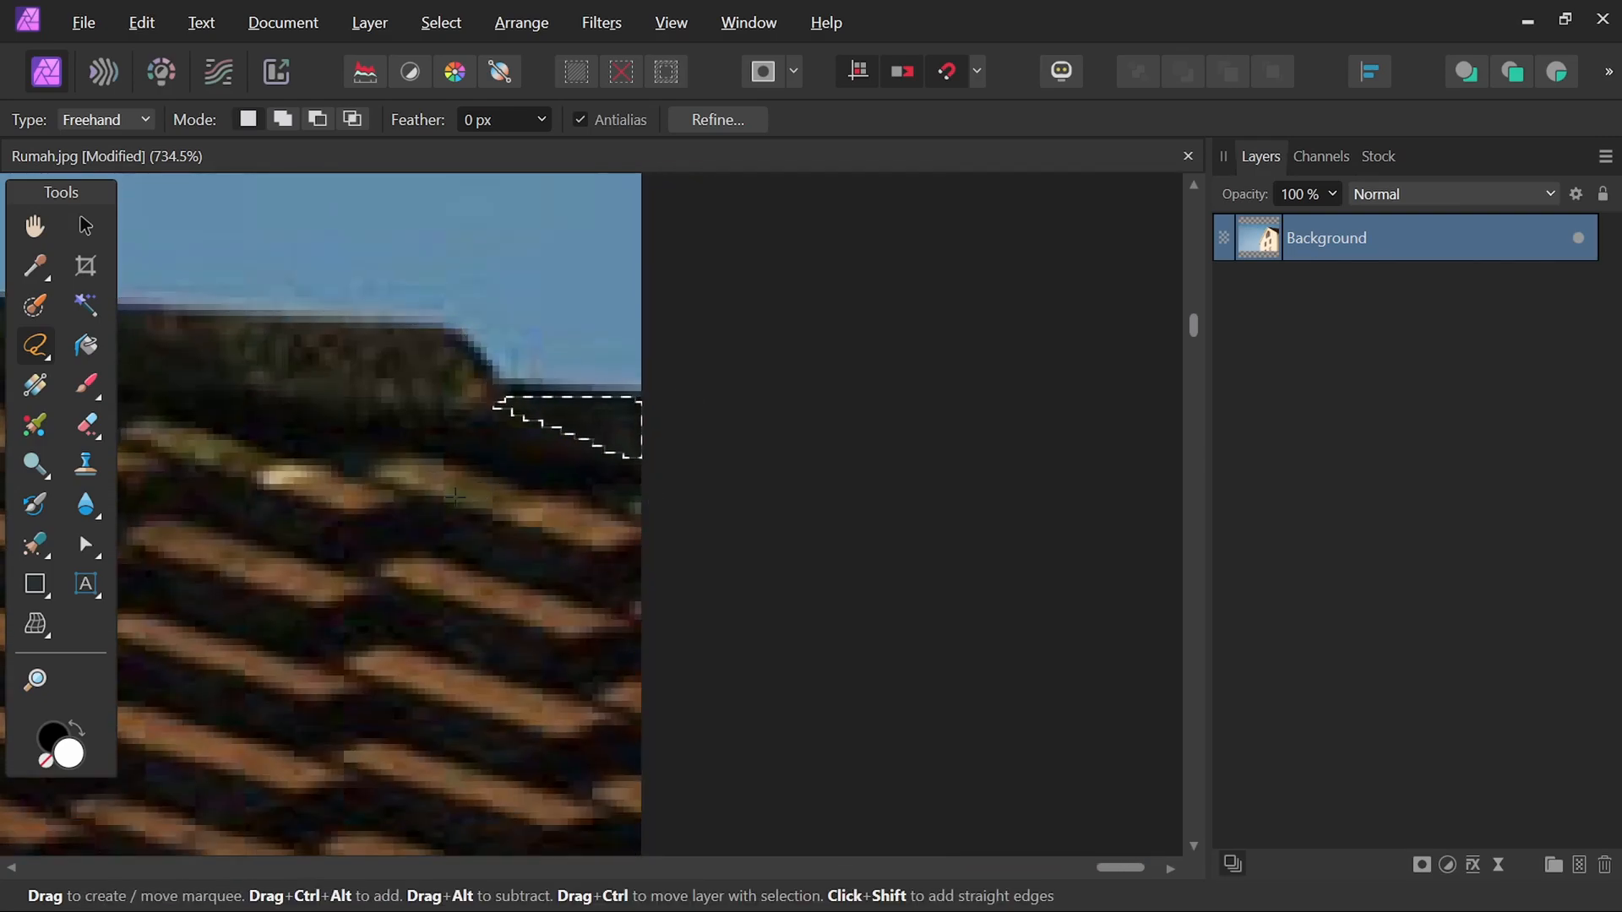
pyautogui.moveTo(253, 406); pyautogui.dragTo(929, 465)
pyautogui.moveTo(240, 447); pyautogui.dragTo(605, 489)
pyautogui.scroll(-1, 692, 456)
pyautogui.scroll(2, 640, 470)
# Add a mask to the Background layer from the house selection, then deselect.
pyautogui.hotkey('ctrl', '0')
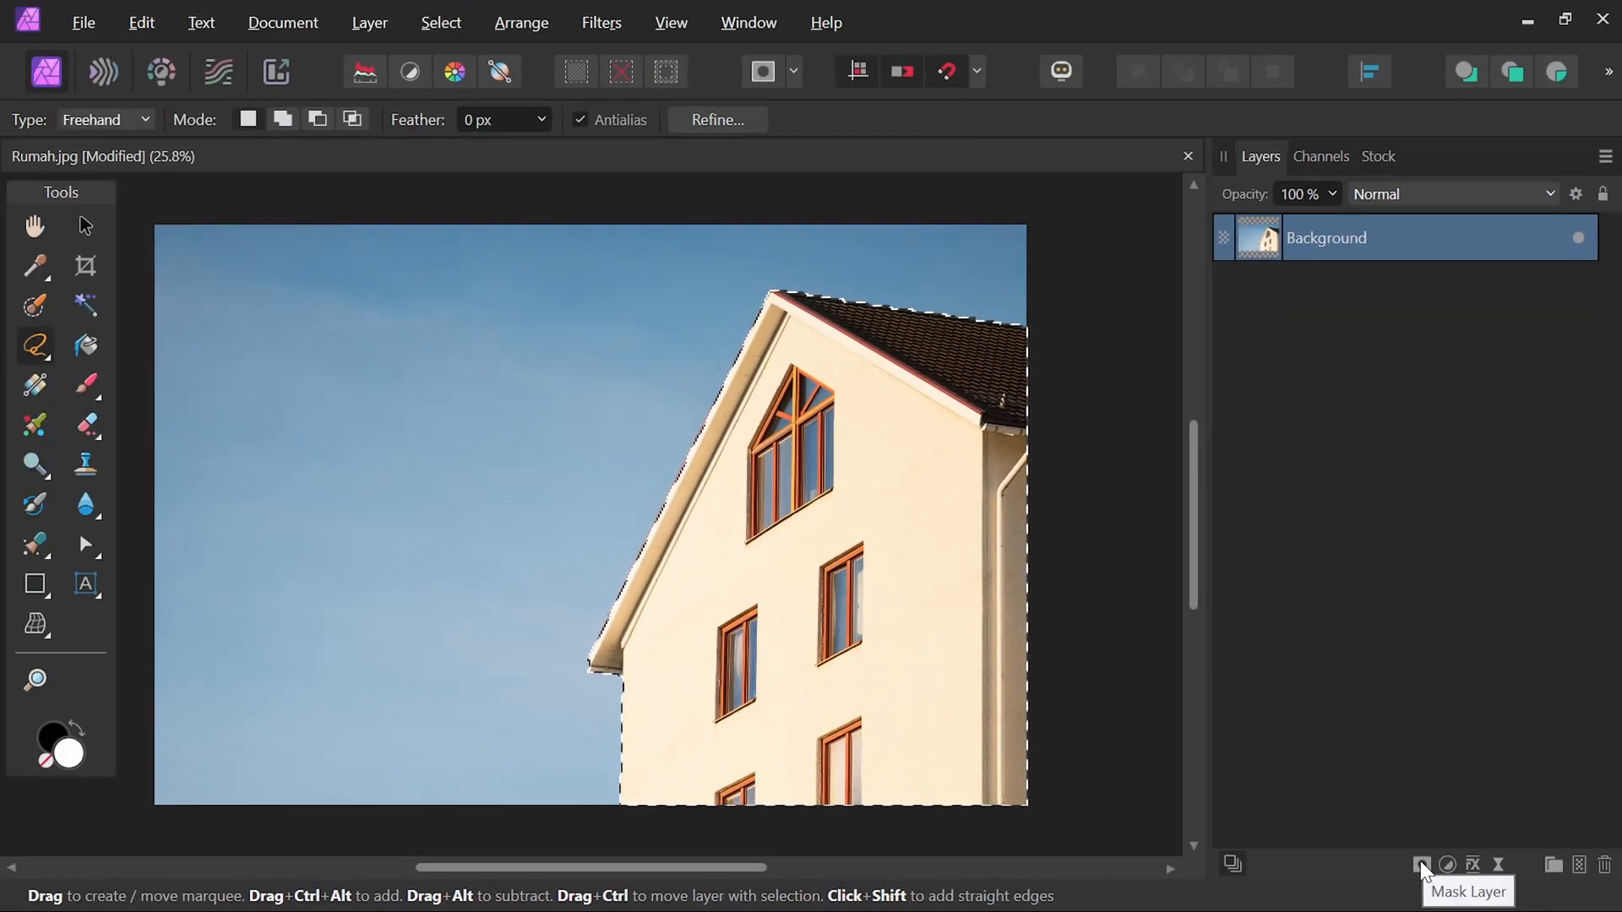
pyautogui.click(1257, 834)
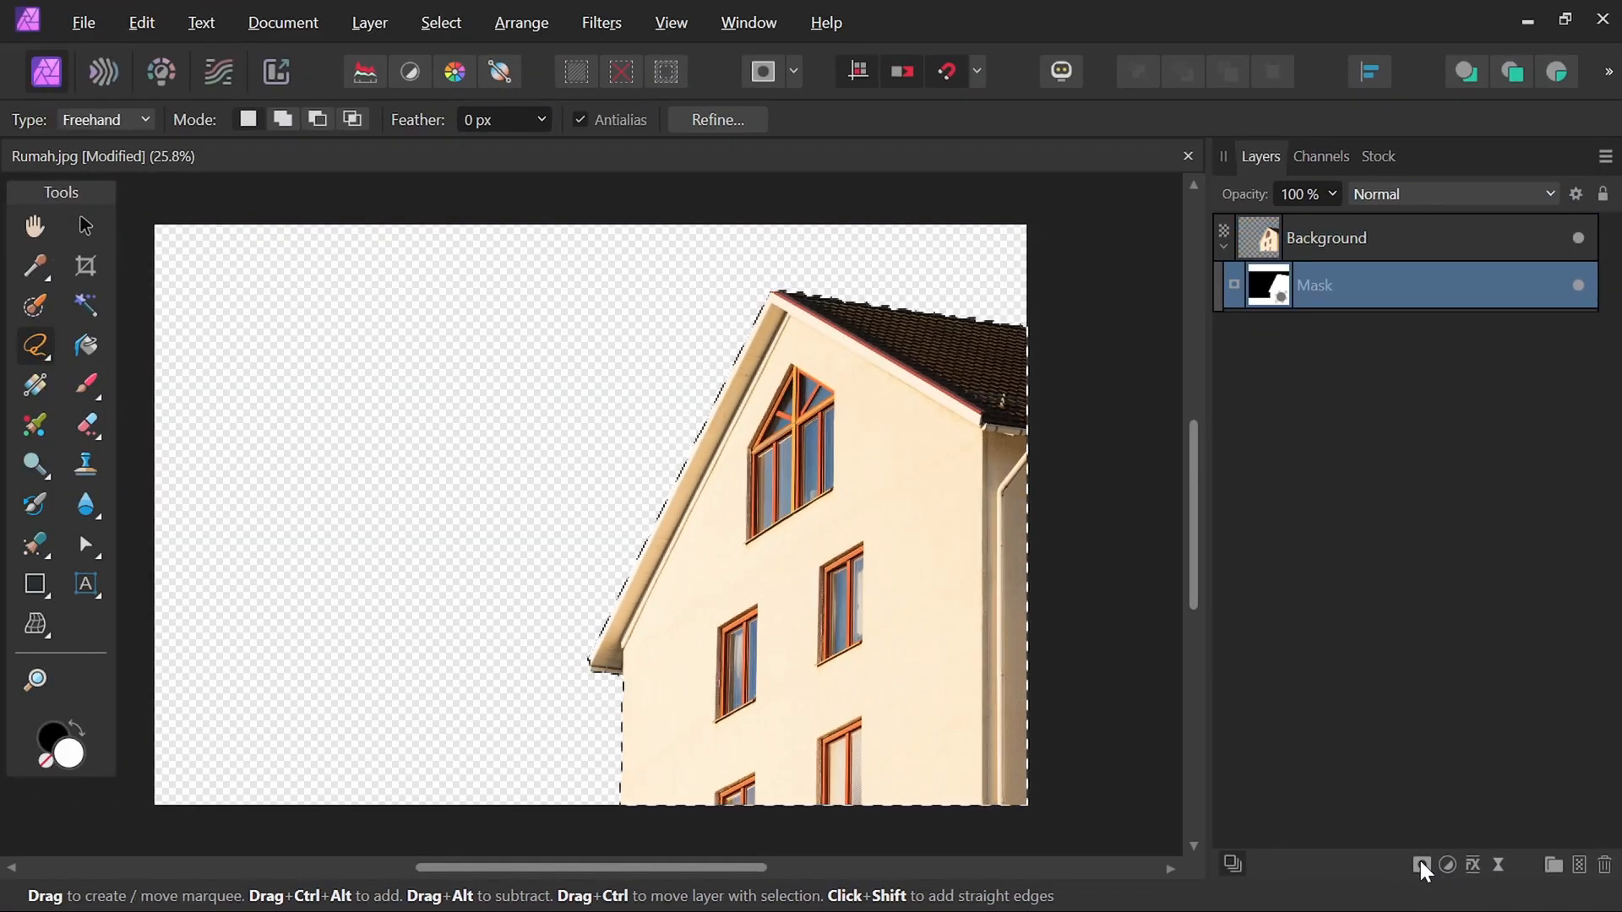
pyautogui.hotkey('ctrl', 'd')
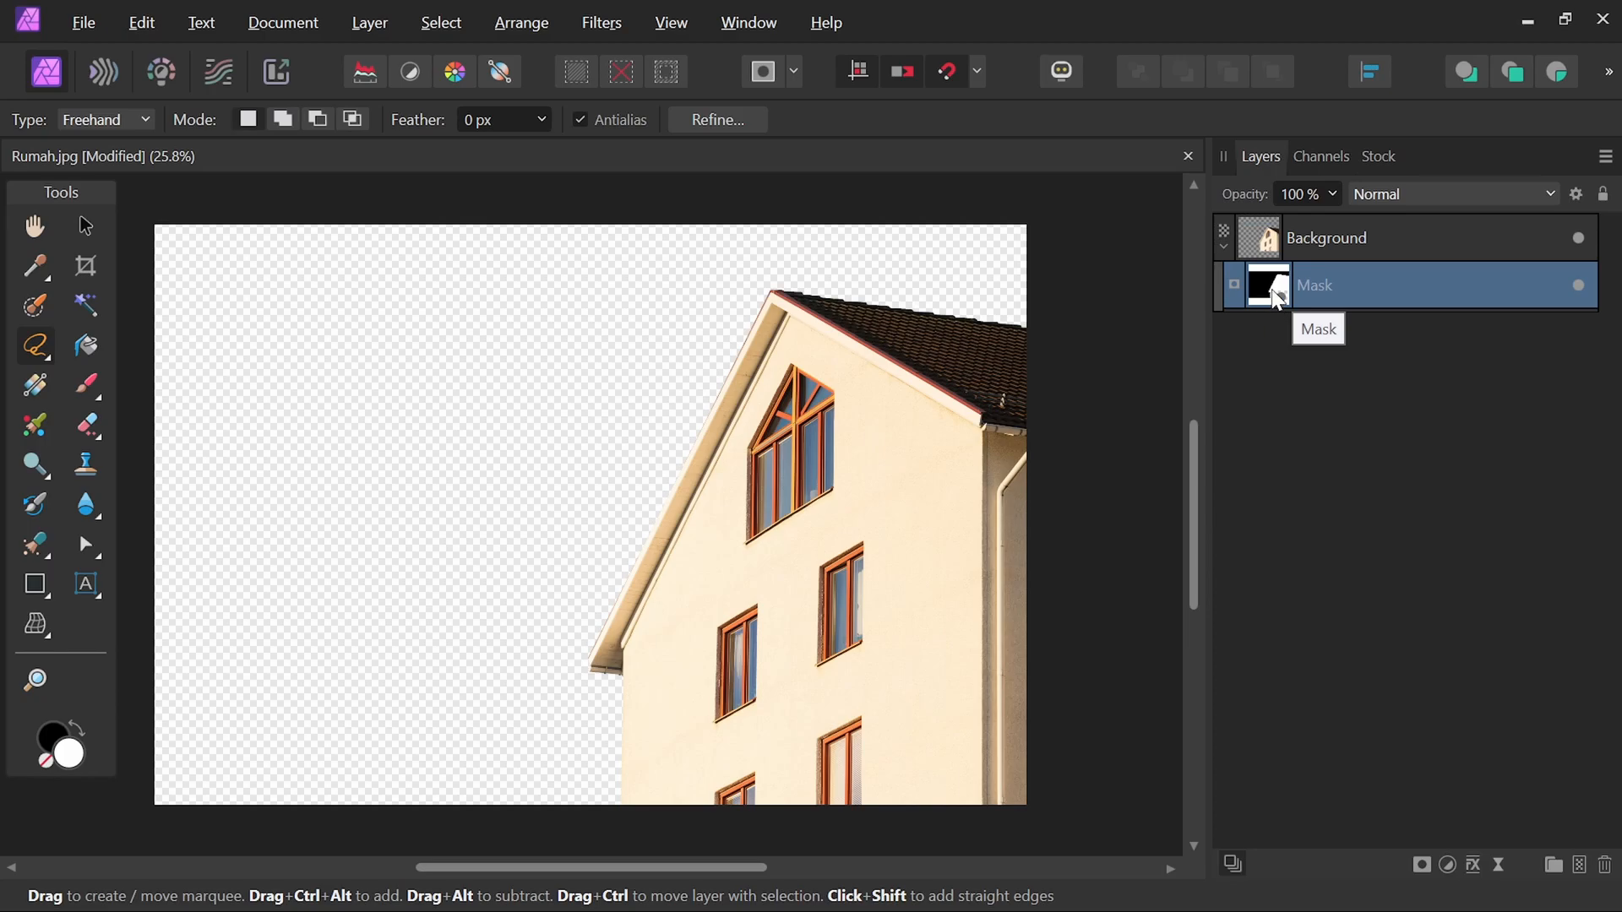
# Preview the mask on its own and return to the normal view.
pyautogui.keyDown('alt'); pyautogui.click(1277, 298); pyautogui.keyUp('alt')
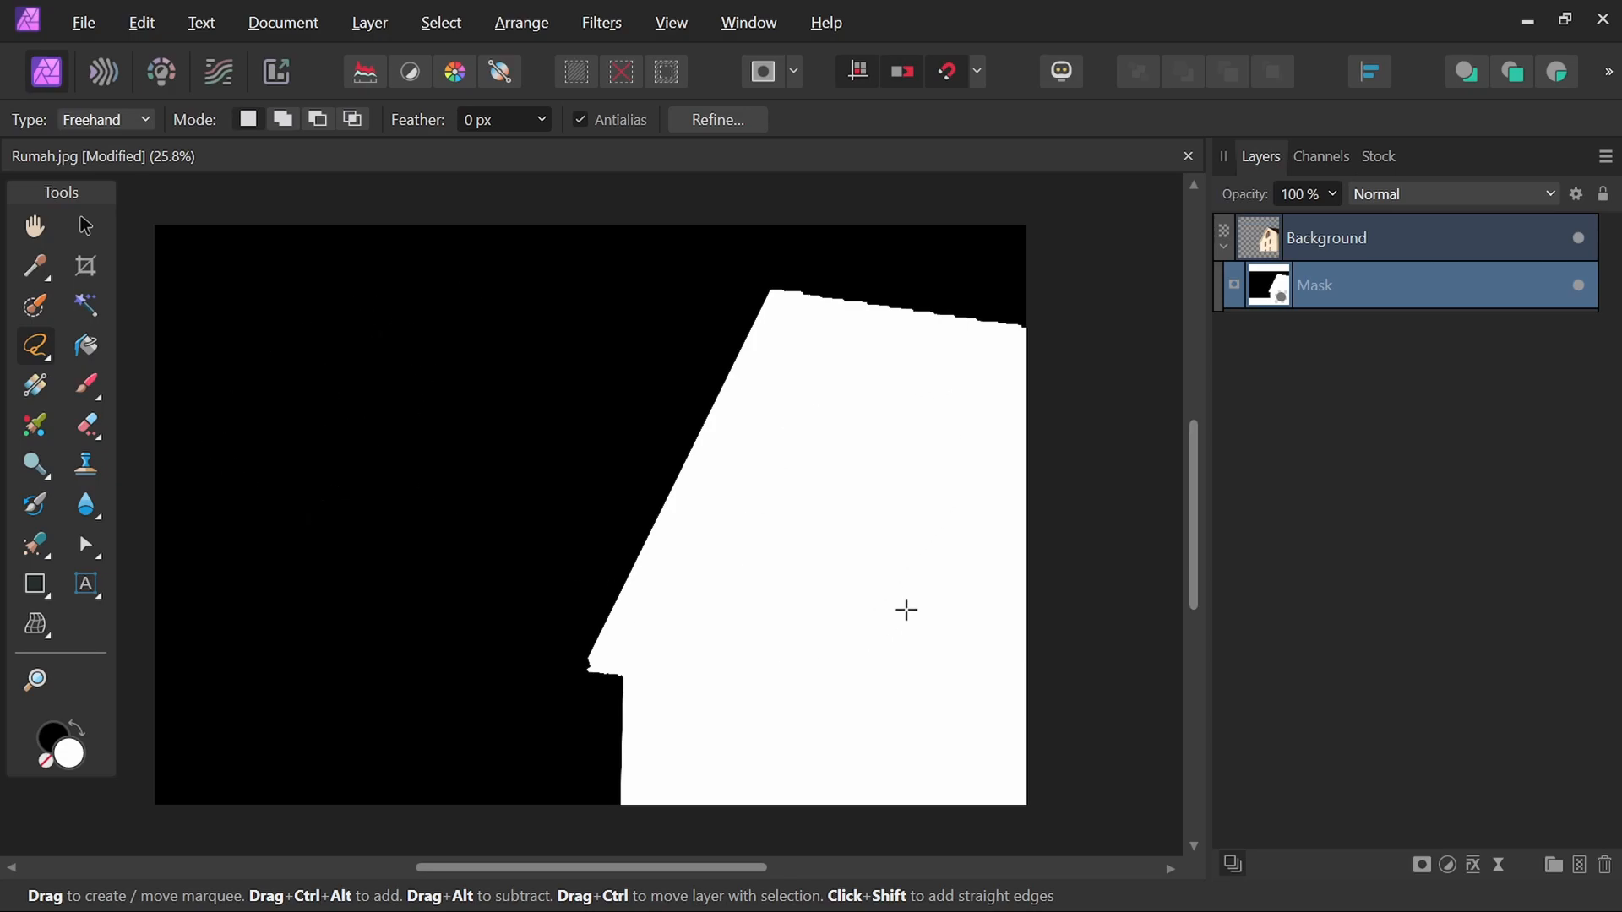
pyautogui.keyDown('alt'); pyautogui.click(1276, 293); pyautogui.keyUp('alt')
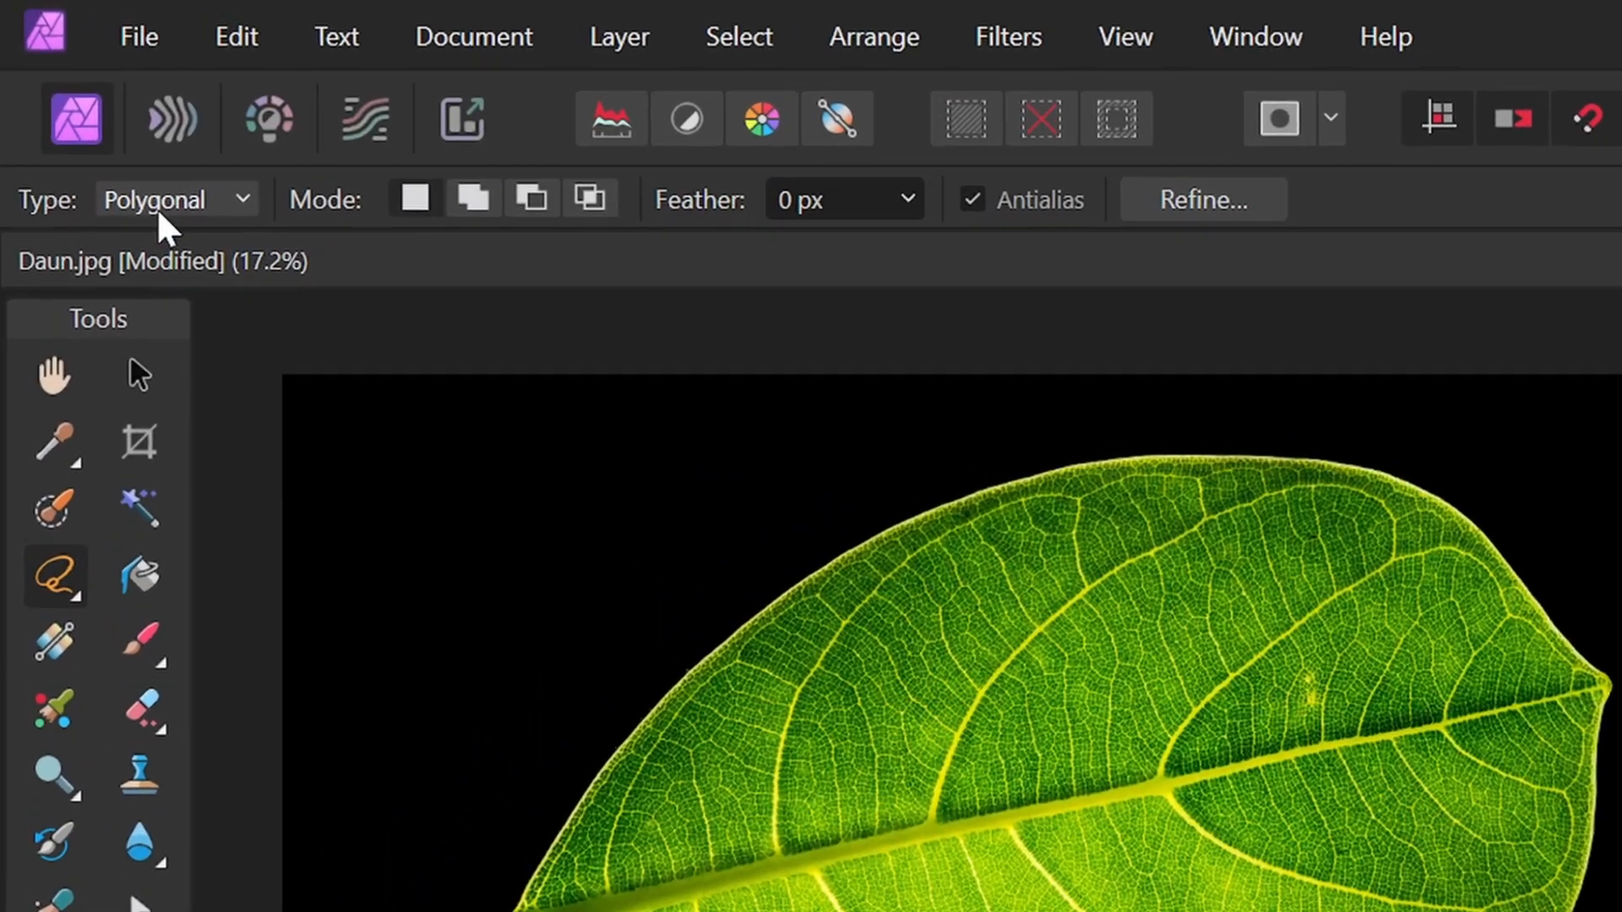
# Switch the lasso type to Magnetic and trace a closed selection around the leaf and its stem.
pyautogui.click(106, 120)
pyautogui.click(87, 202)
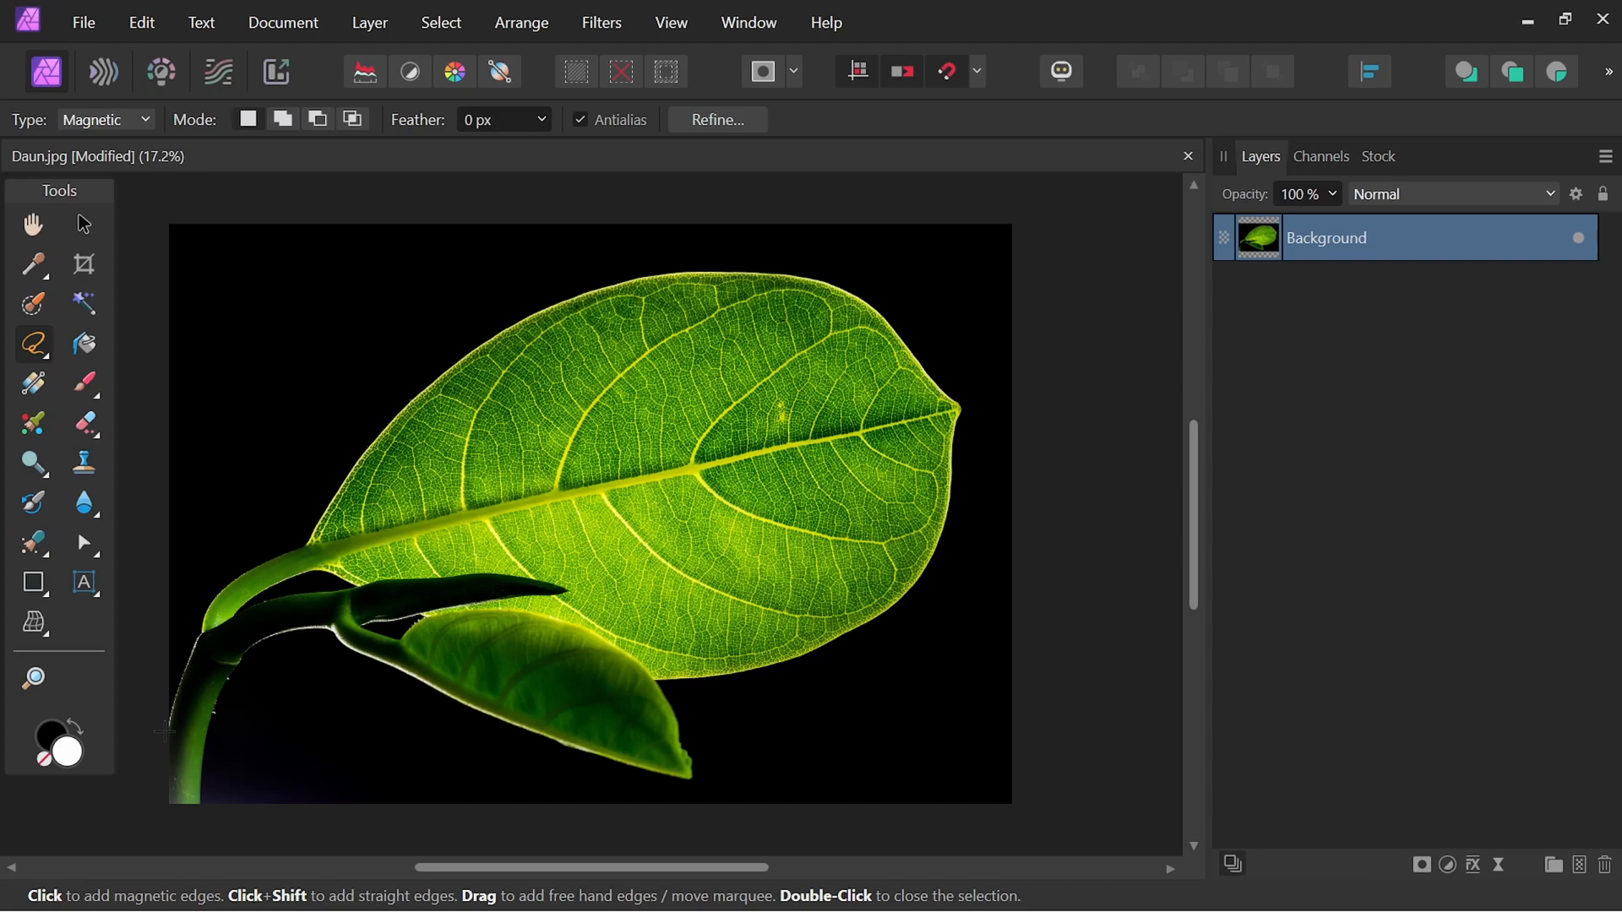
pyautogui.click(164, 732)
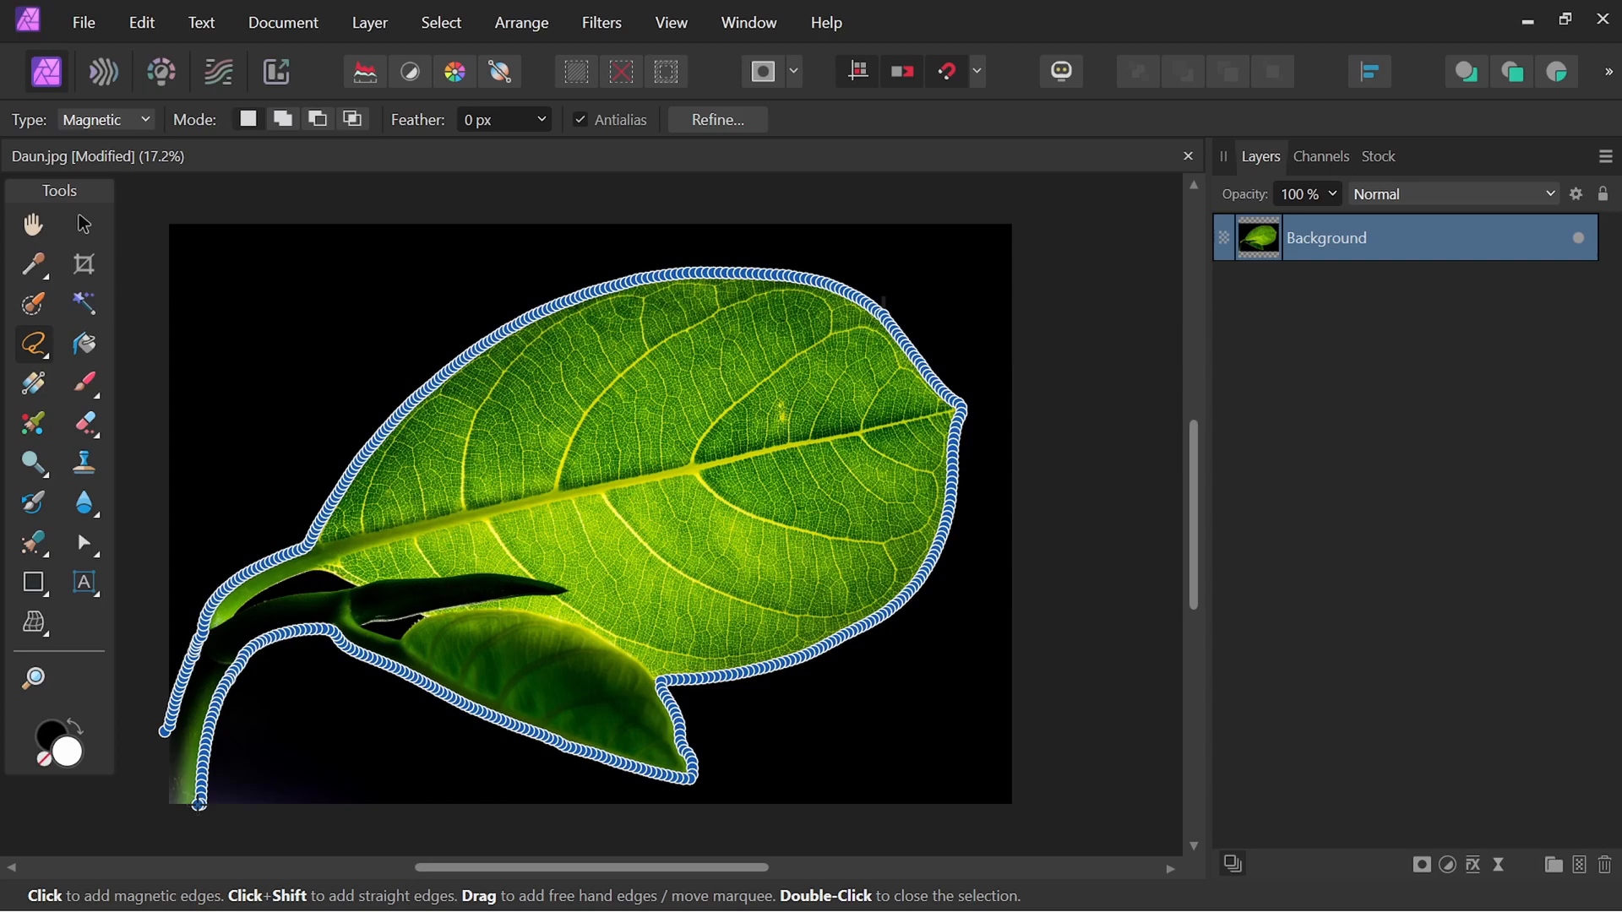
pyautogui.doubleClick(199, 804)
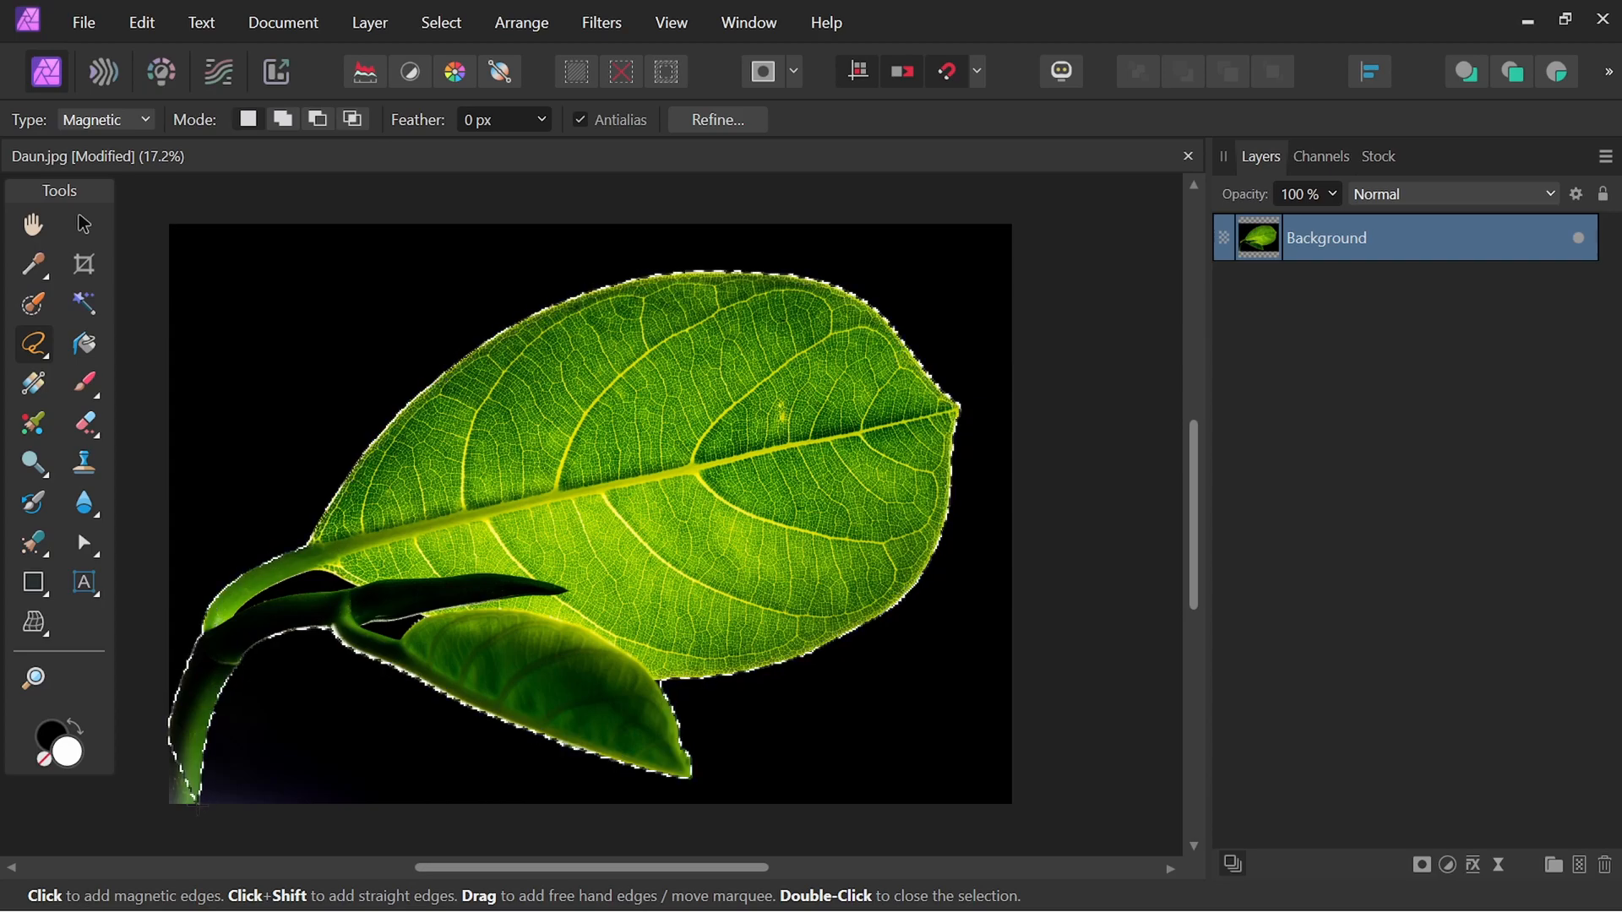